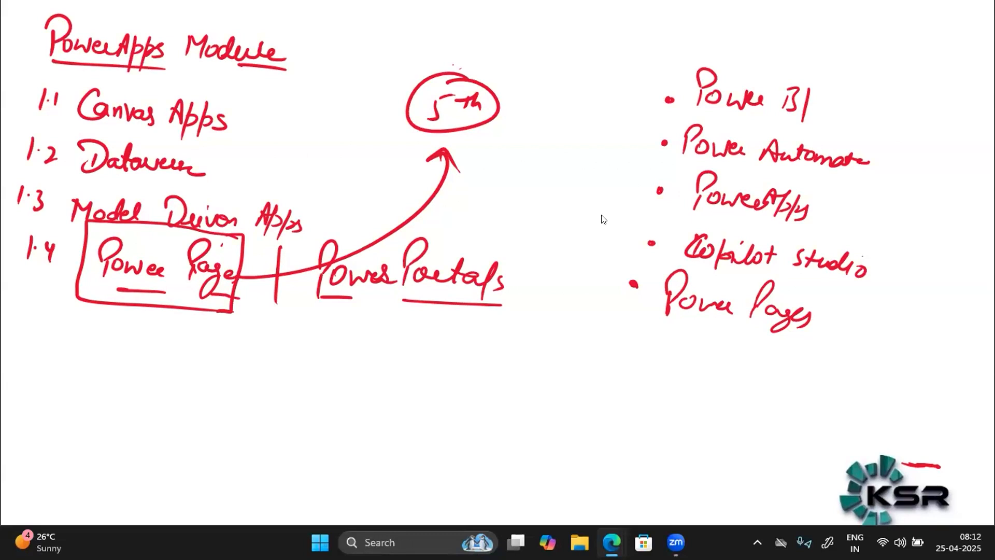
End the PowerApps slide show and switch to the Power Platform Plan workbook
{"action": "left_click", "coordinate": [434, 271]}
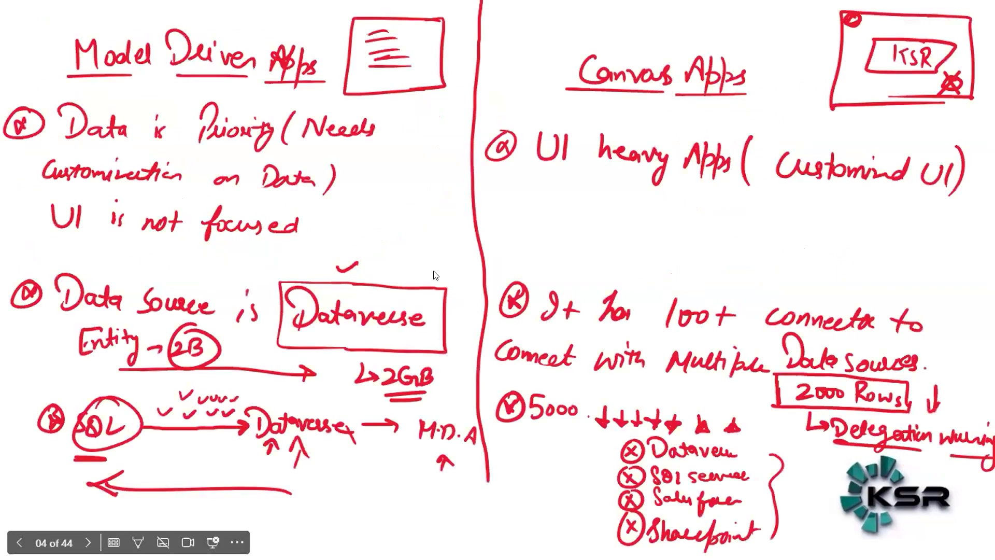
{"action": "key", "text": "Escape"}
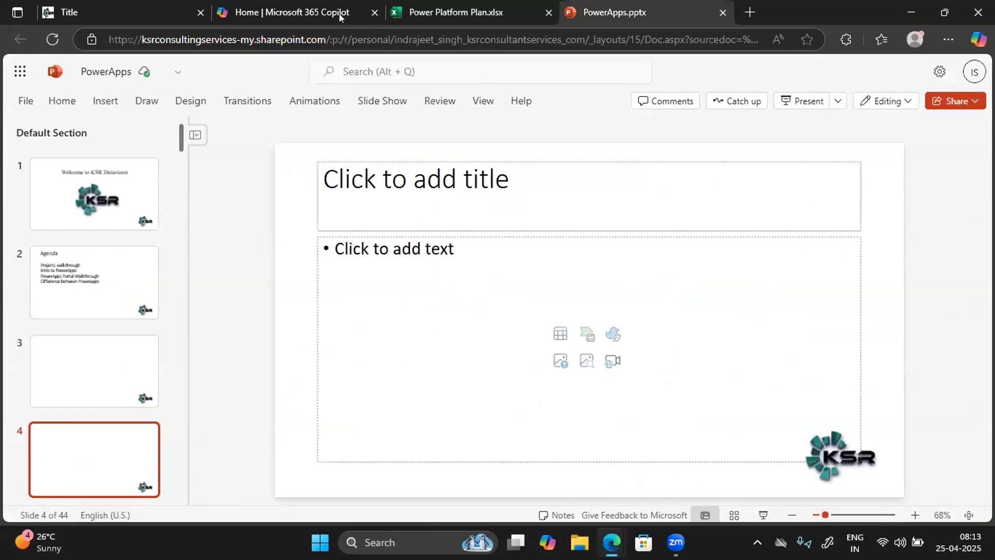
{"action": "left_click", "coordinate": [439, 13]}
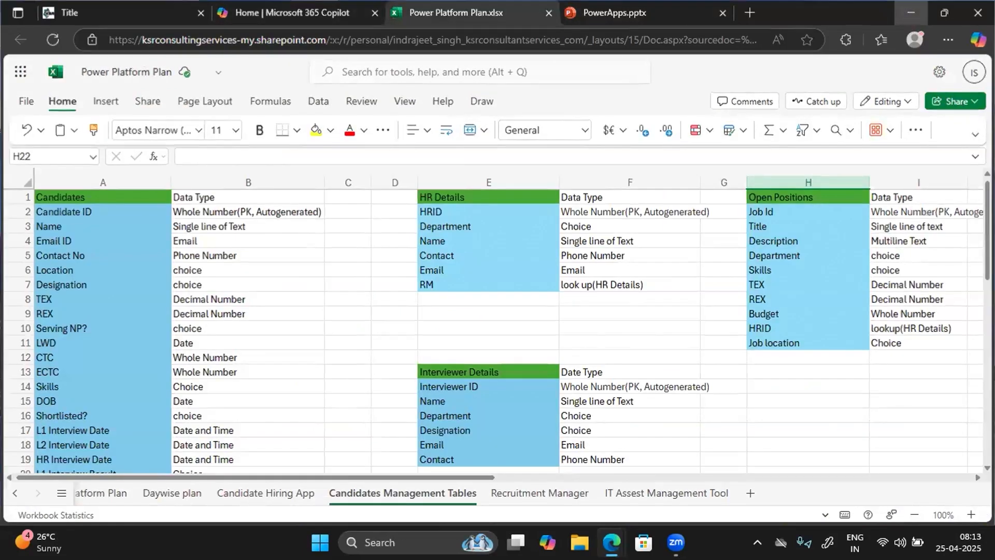
{"action": "left_click", "coordinate": [911, 13]}
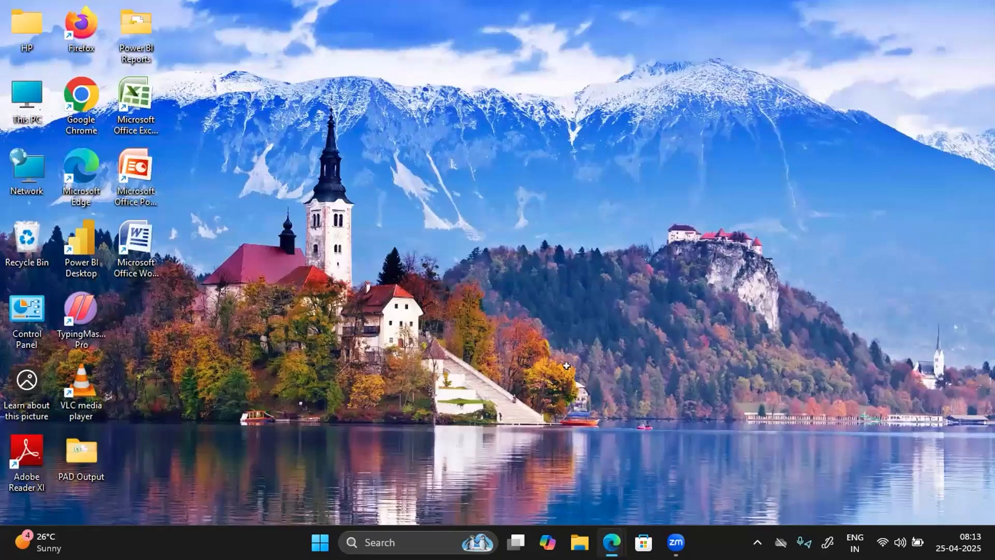
{"action": "mouse_move", "coordinate": [612, 543]}
{"action": "left_click", "coordinate": [542, 440]}
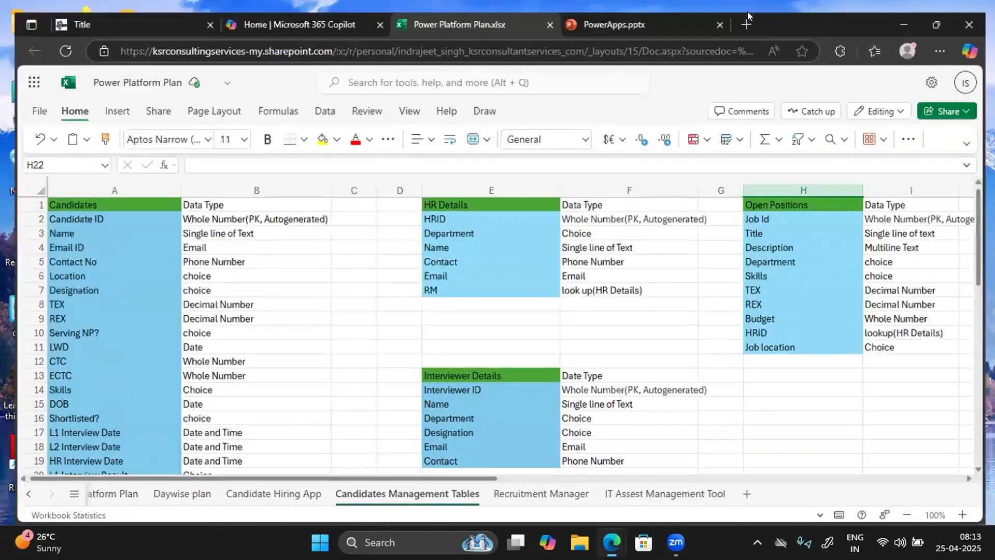
Open make.powerapps.com in a new browser tab
{"action": "left_click", "coordinate": [748, 12]}
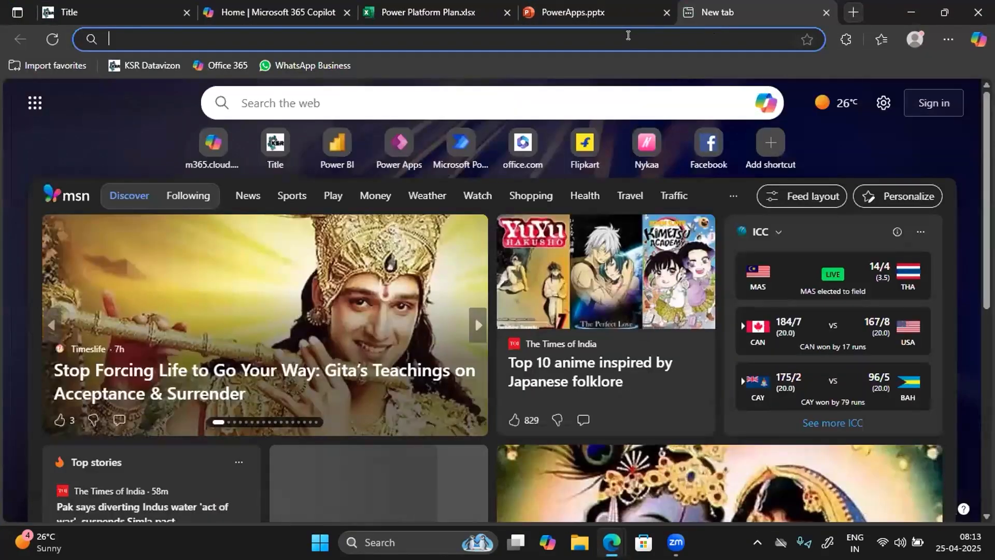
{"action": "left_click", "coordinate": [628, 35]}
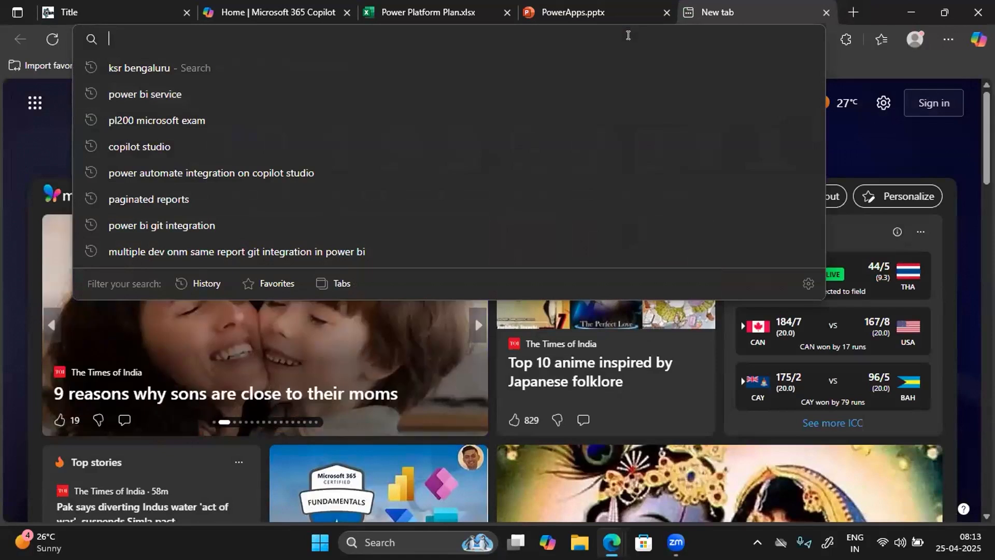
{"action": "type", "text": "make"}
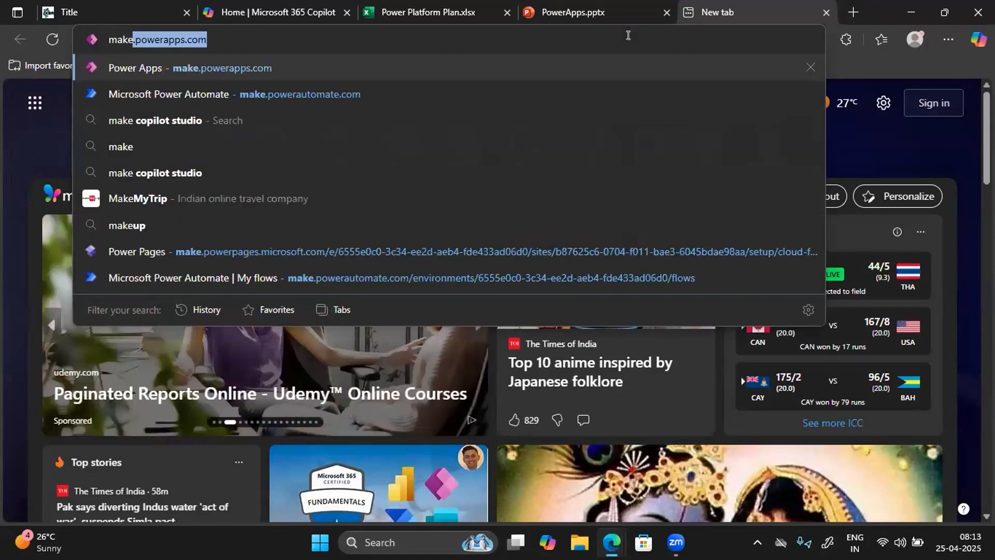
{"action": "key", "text": "Right"}
{"action": "key", "text": "Return"}
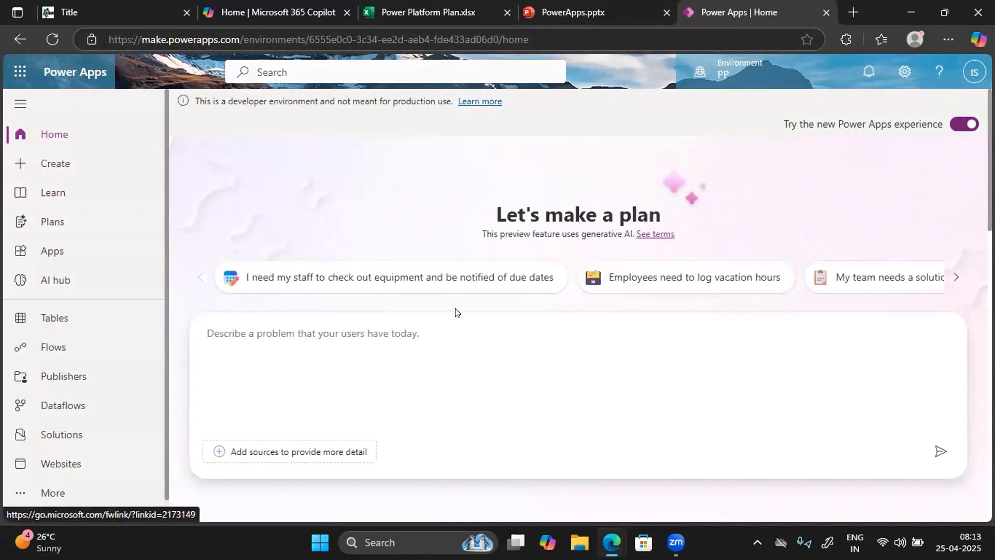
Check the signed-in account's details and review the list of available Power Apps environments, keeping PP selected
{"action": "left_click", "coordinate": [968, 73]}
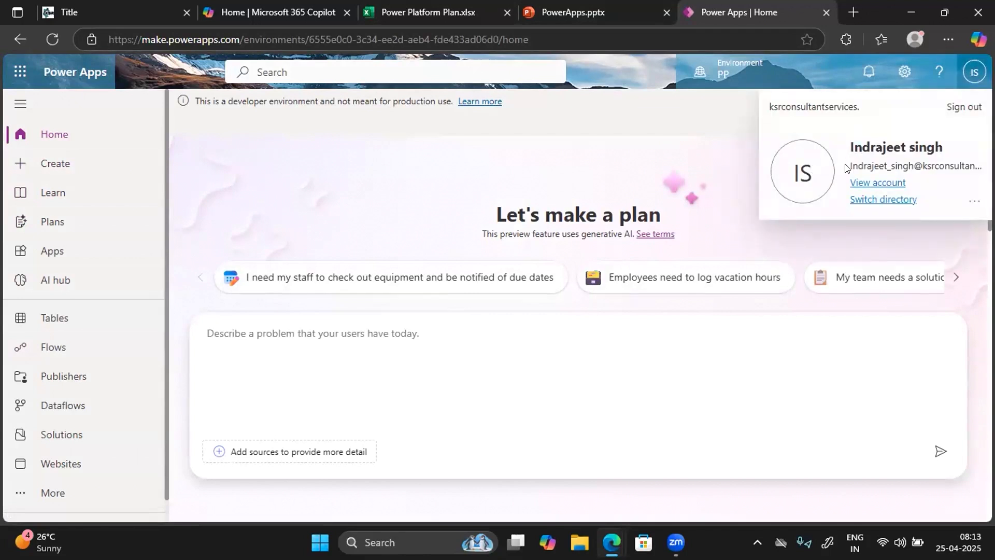
{"action": "left_click_drag", "start_coordinate": [850, 166], "coordinate": [935, 167]}
{"action": "left_click", "coordinate": [799, 62]}
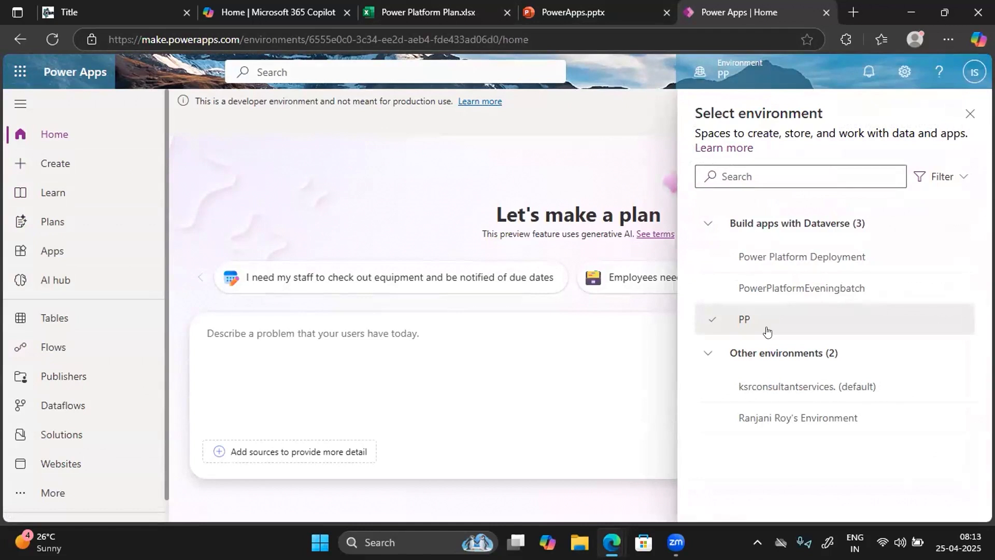
{"action": "mouse_move", "coordinate": [767, 331]}
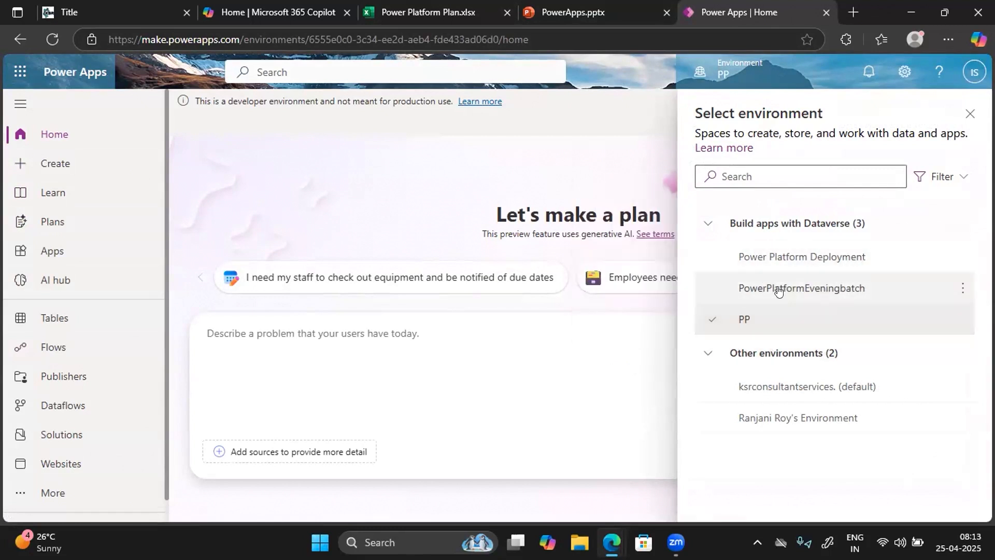
{"action": "mouse_move", "coordinate": [799, 288]}
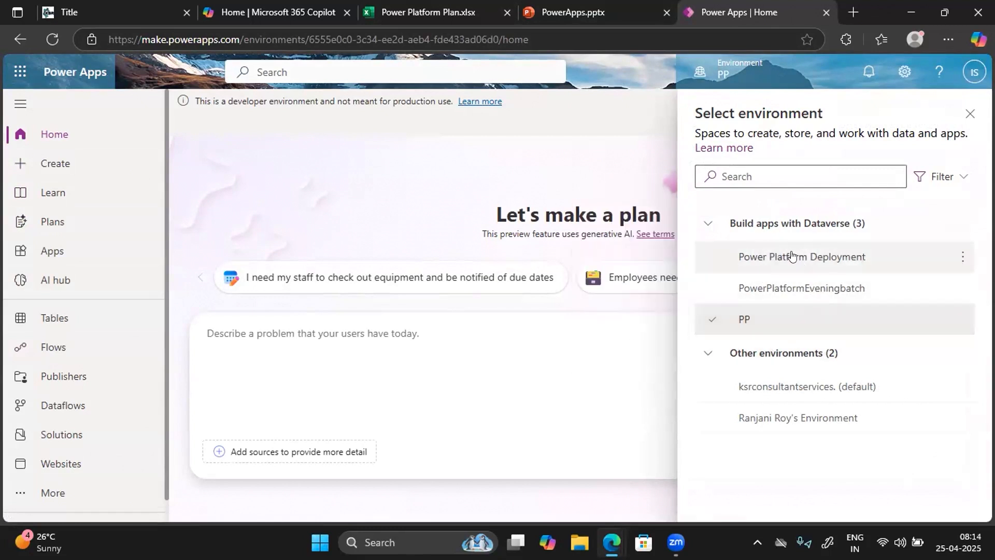
{"action": "mouse_move", "coordinate": [801, 260]}
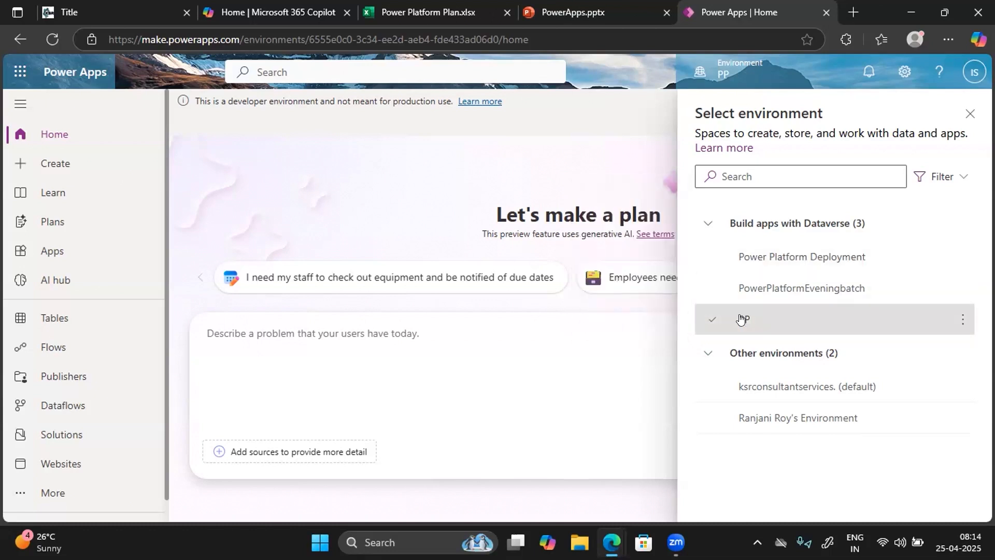
{"action": "mouse_move", "coordinate": [736, 327]}
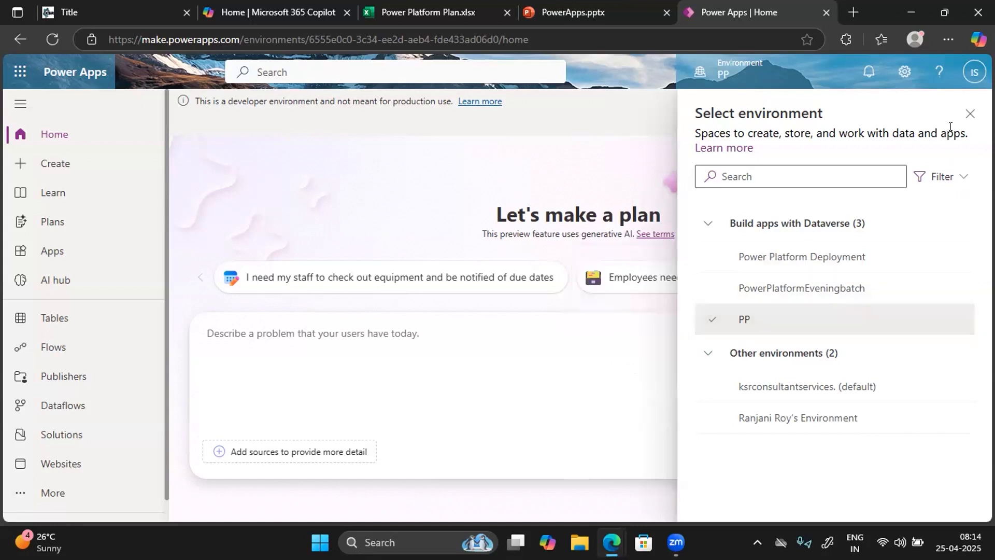
{"action": "left_click", "coordinate": [971, 113]}
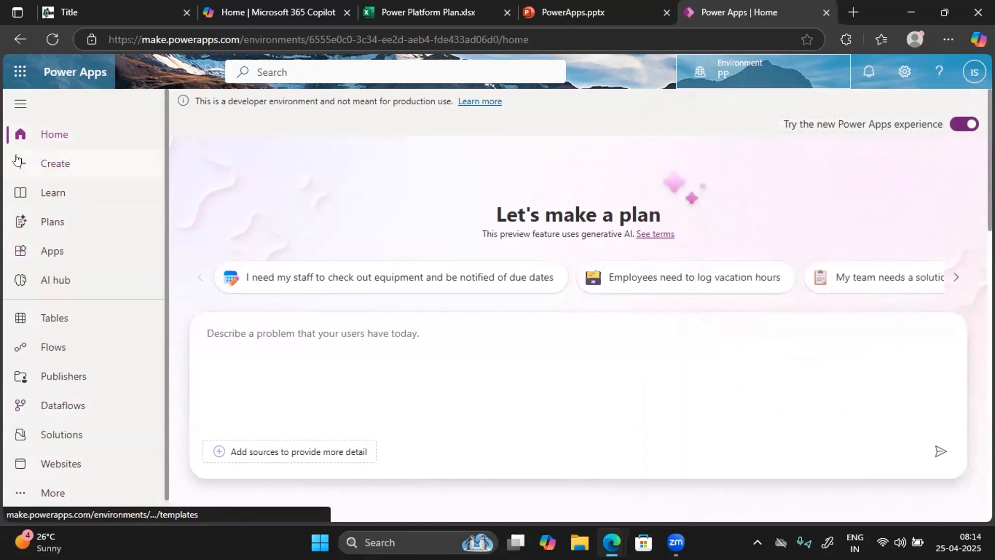
Look through the Home page and the Create page's app starting options and templates
{"action": "scroll", "coordinate": [238, 288], "scroll_direction": "down", "scroll_amount": 10}
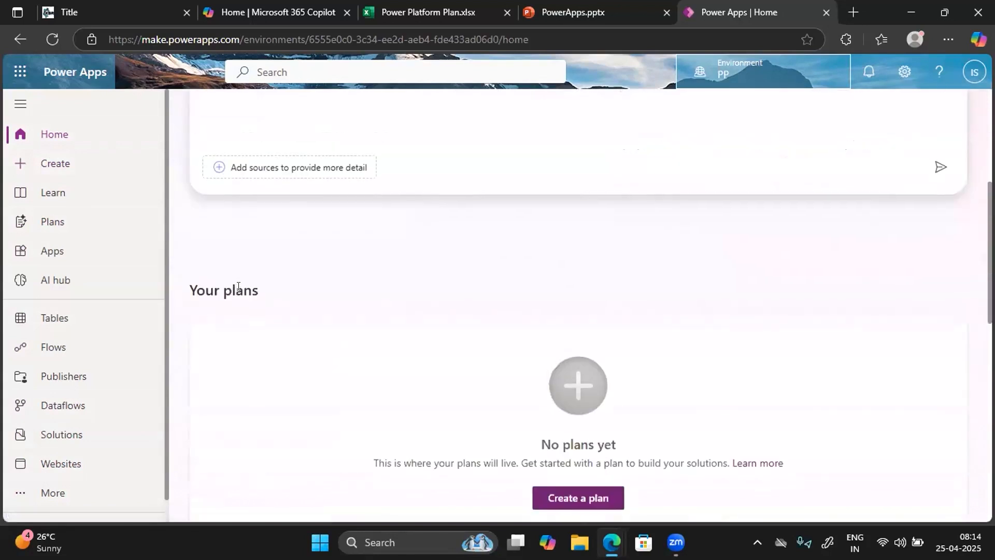
{"action": "scroll", "coordinate": [238, 289], "scroll_direction": "down", "scroll_amount": 6}
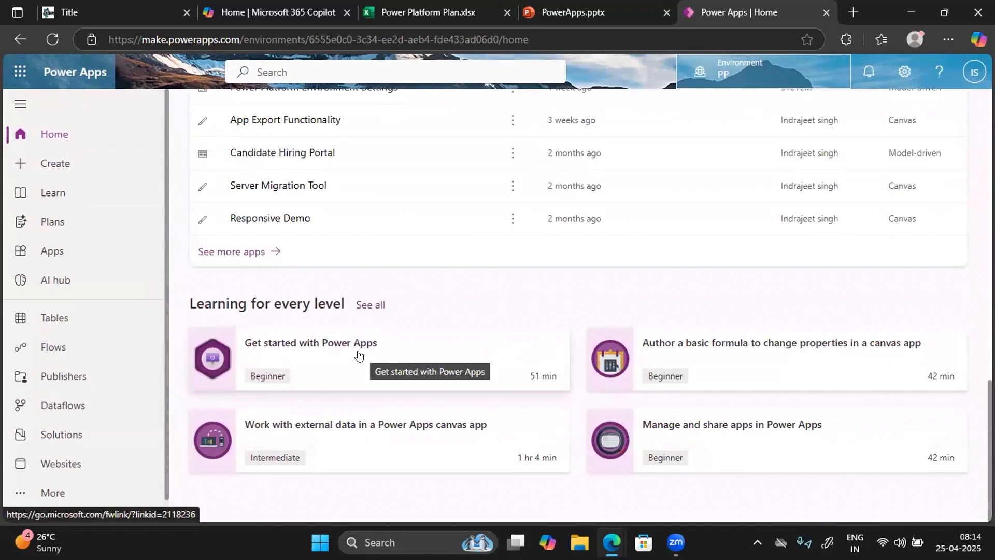
{"action": "left_click", "coordinate": [69, 167]}
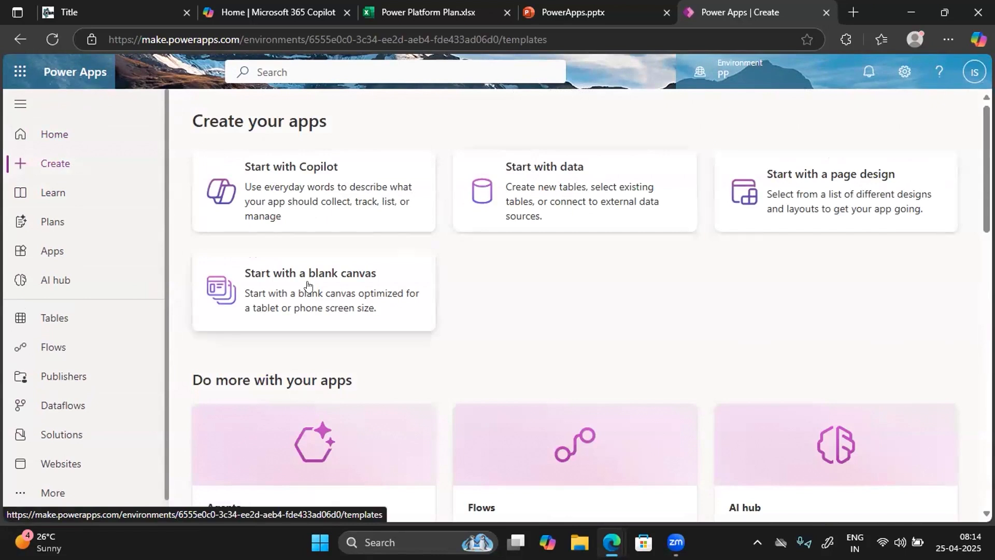
{"action": "scroll", "coordinate": [498, 275], "scroll_direction": "down", "scroll_amount": 3}
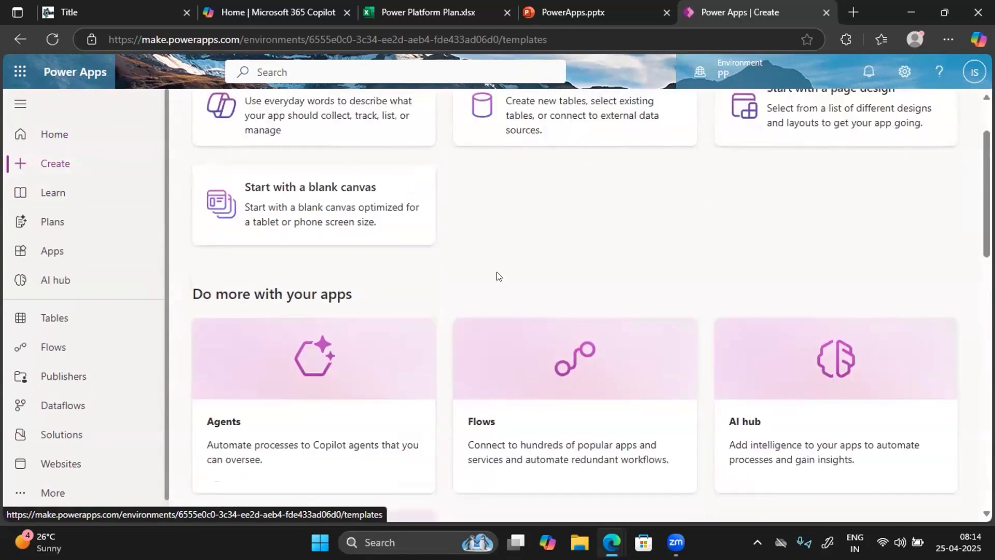
{"action": "scroll", "coordinate": [498, 276], "scroll_direction": "down", "scroll_amount": 6}
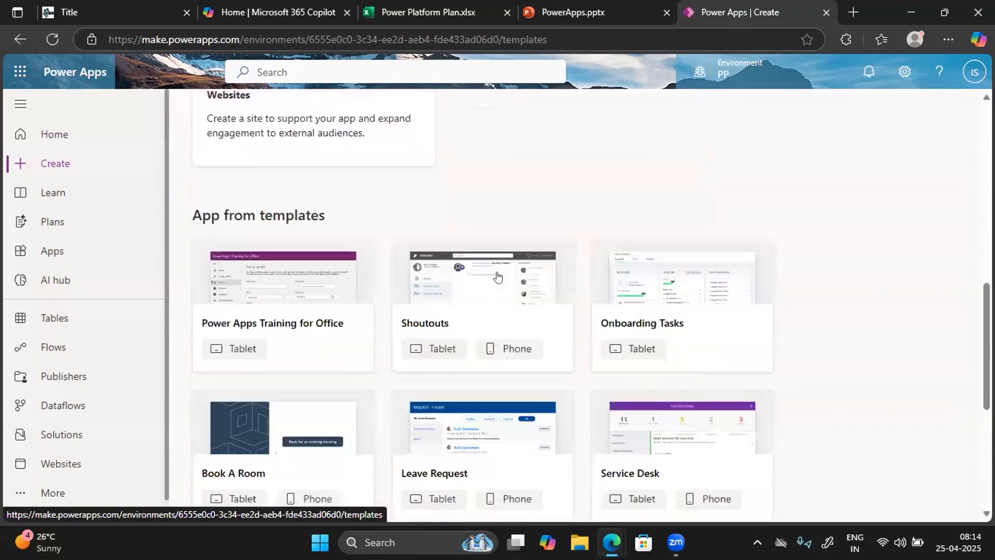
{"action": "scroll", "coordinate": [498, 277], "scroll_direction": "down", "scroll_amount": 2}
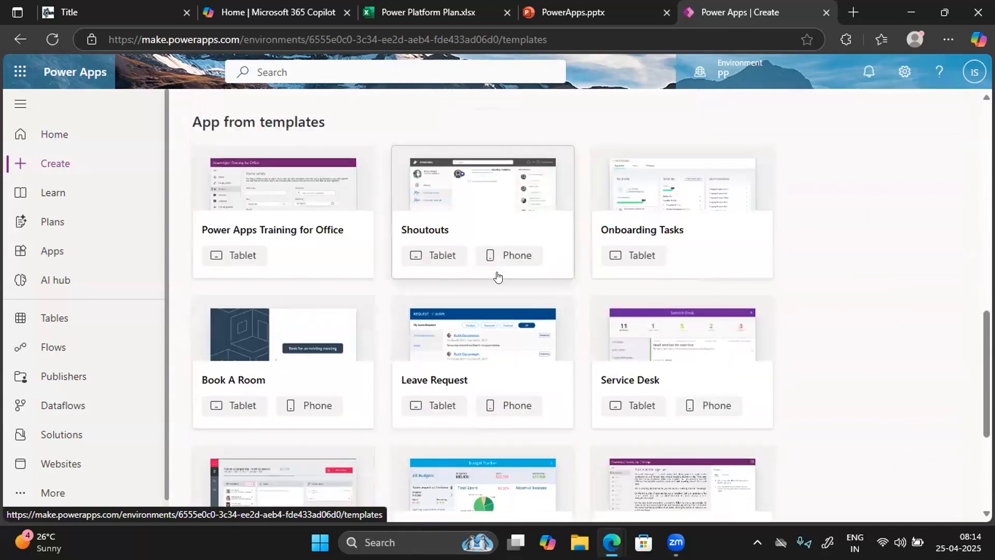
Open the guided learning module "Customize a canvas app in Power Apps" from the Learn page and review its units
{"action": "left_click", "coordinate": [76, 193]}
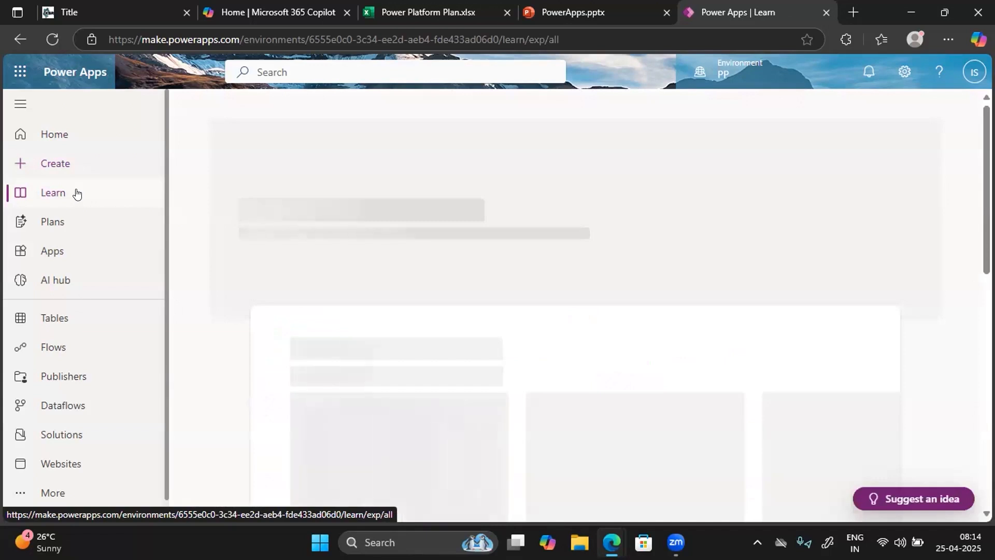
{"action": "scroll", "coordinate": [317, 322], "scroll_direction": "down", "scroll_amount": 5}
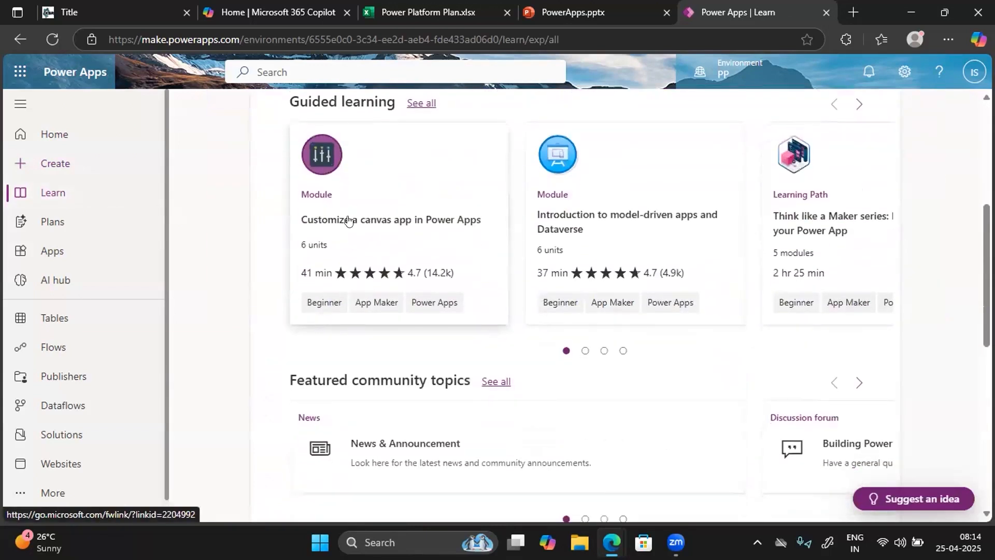
{"action": "left_click", "coordinate": [370, 225]}
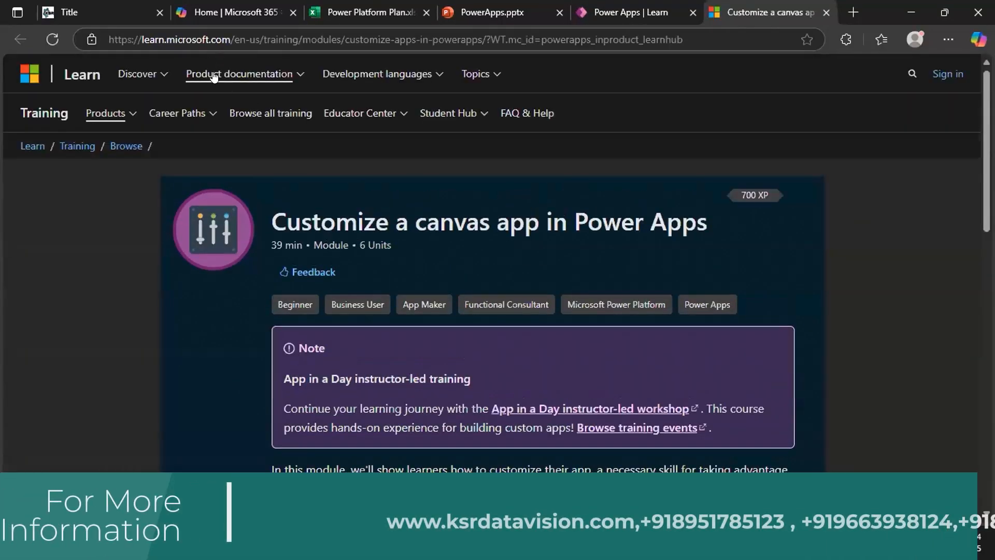
{"action": "scroll", "coordinate": [252, 304], "scroll_direction": "down", "scroll_amount": 5}
{"action": "scroll", "coordinate": [252, 304], "scroll_direction": "down", "scroll_amount": 10}
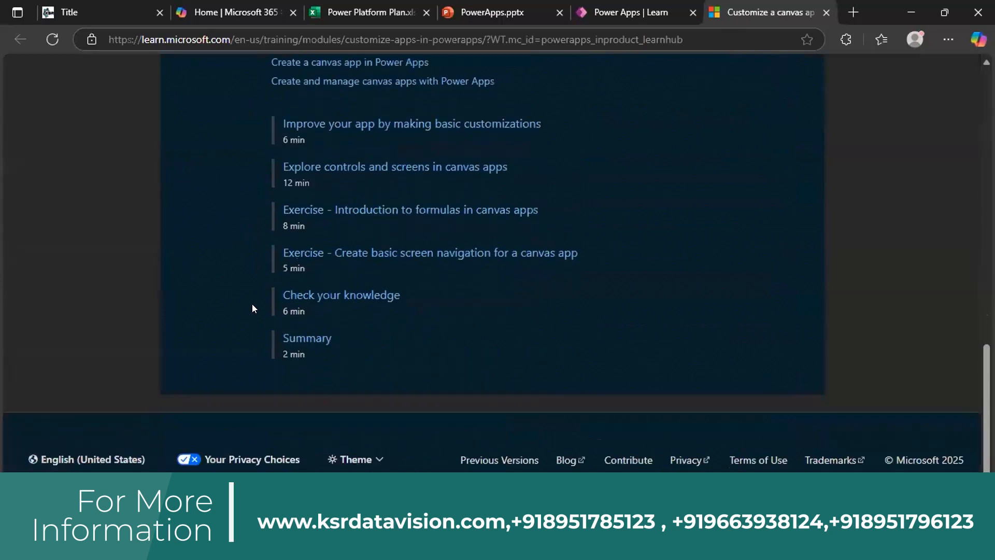
{"action": "scroll", "coordinate": [254, 309], "scroll_direction": "up", "scroll_amount": 2}
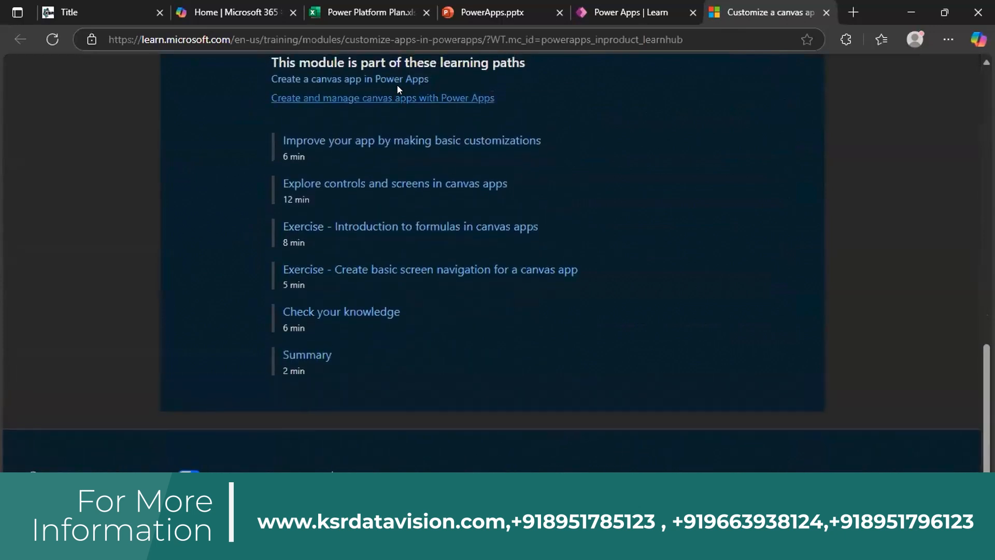
Return to Power Apps, view the Plans page and close the Microsoft Learn module page
{"action": "left_click", "coordinate": [601, 12]}
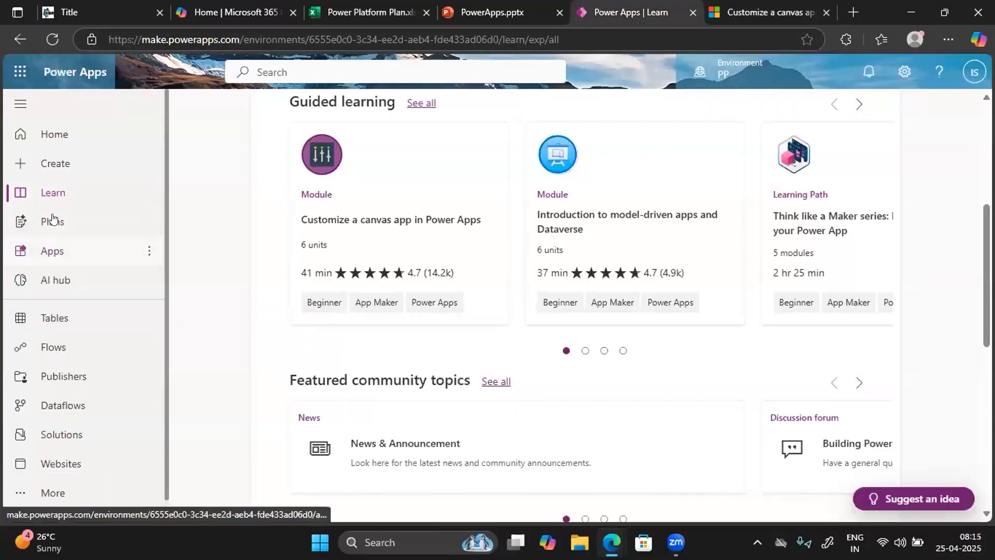
{"action": "left_click", "coordinate": [50, 221]}
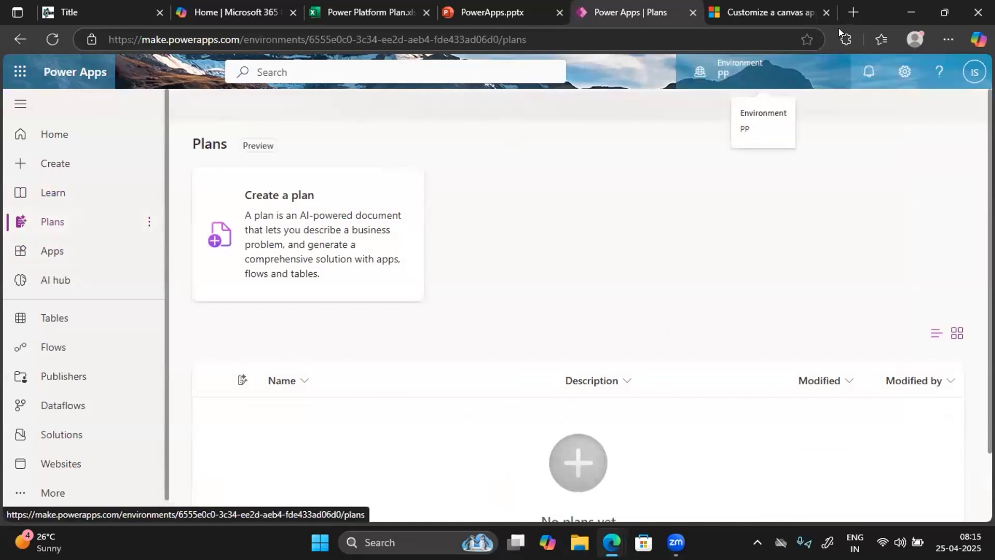
{"action": "left_click", "coordinate": [825, 13]}
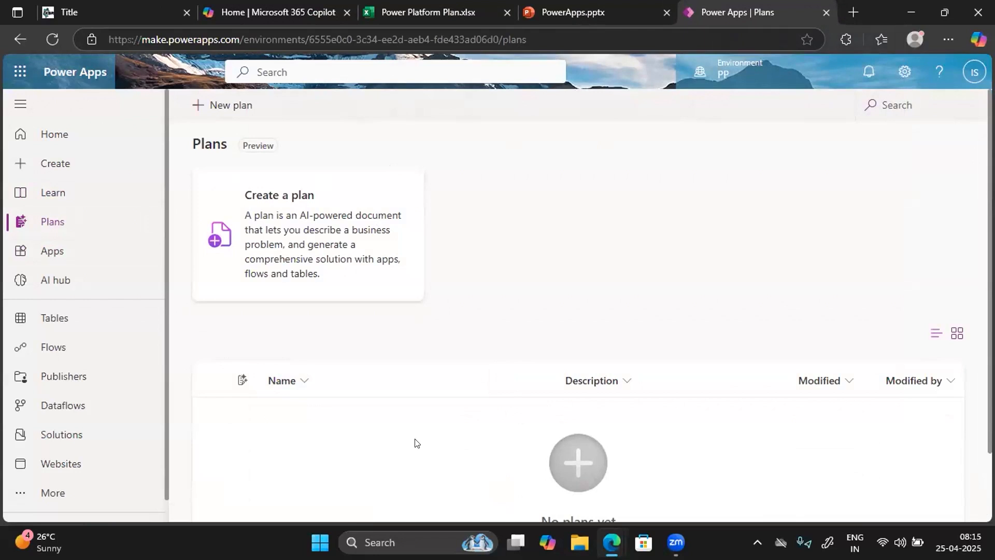
Review the list of own apps on the Apps page and the apps shared with me
{"action": "left_click", "coordinate": [43, 253]}
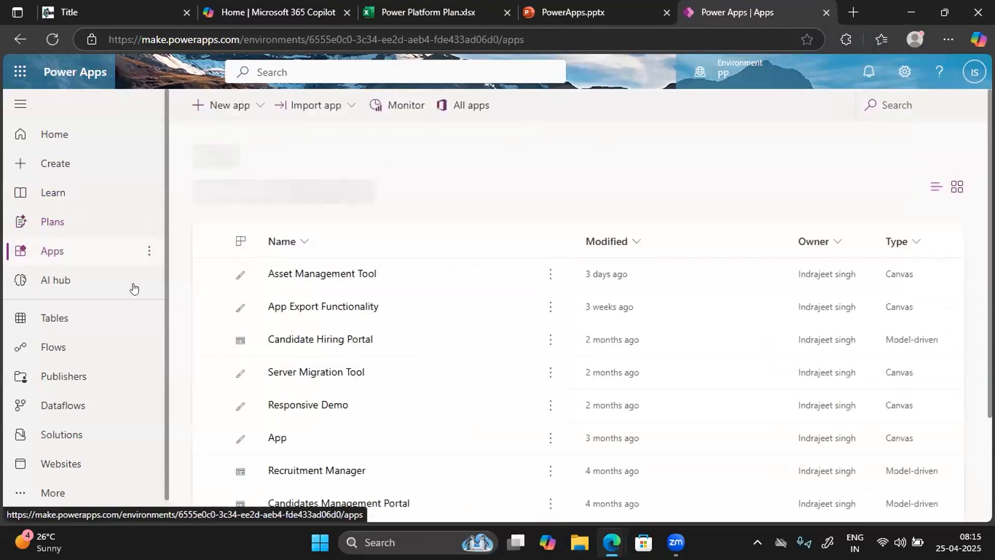
{"action": "scroll", "coordinate": [318, 452], "scroll_direction": "down", "scroll_amount": 6}
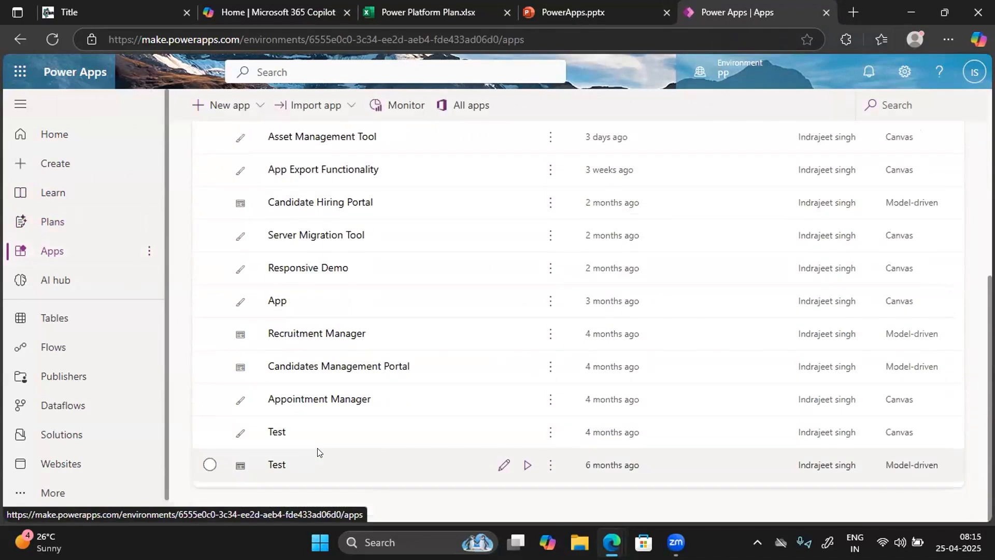
{"action": "scroll", "coordinate": [318, 452], "scroll_direction": "up", "scroll_amount": 6}
{"action": "left_click", "coordinate": [321, 387]}
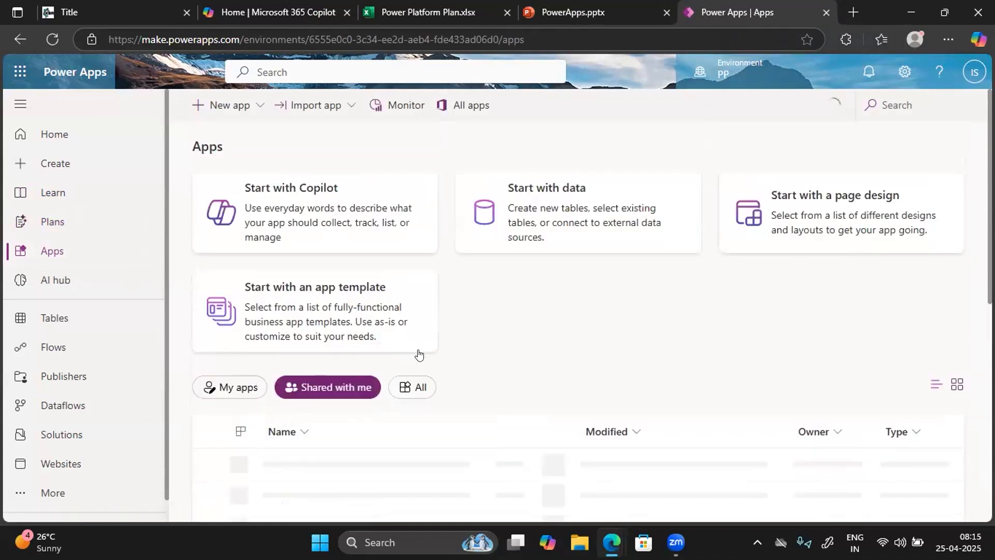
{"action": "scroll", "coordinate": [417, 351], "scroll_direction": "down", "scroll_amount": 2}
{"action": "scroll", "coordinate": [421, 355], "scroll_direction": "down", "scroll_amount": 1}
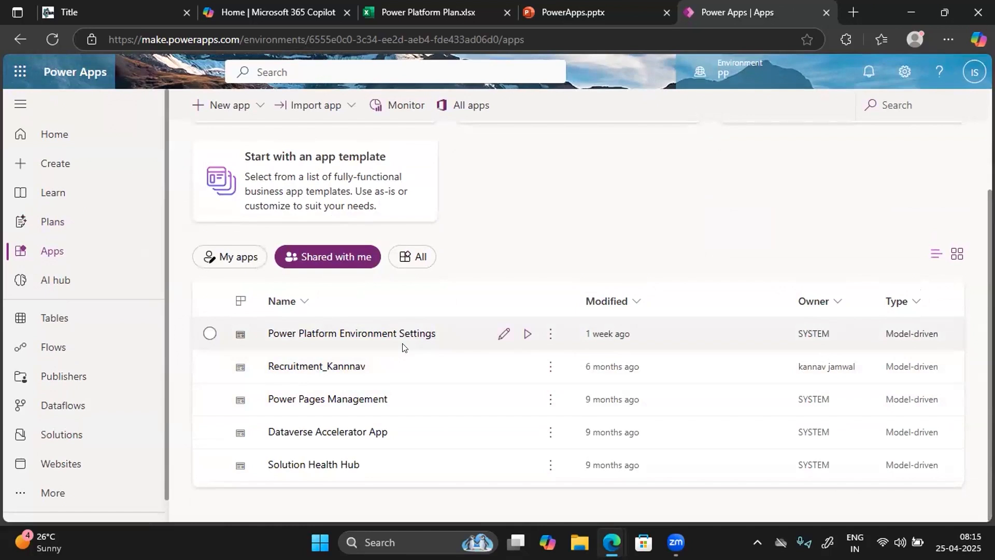
Open the AI hub and go through the most popular prebuilt and custom models on the AI models page
{"action": "left_click", "coordinate": [63, 293]}
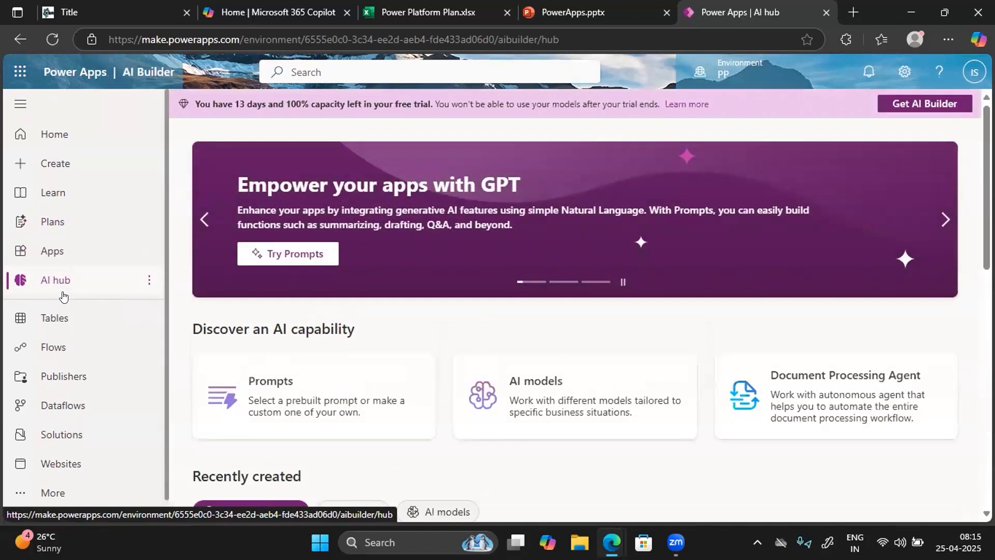
{"action": "scroll", "coordinate": [384, 347], "scroll_direction": "down", "scroll_amount": 5}
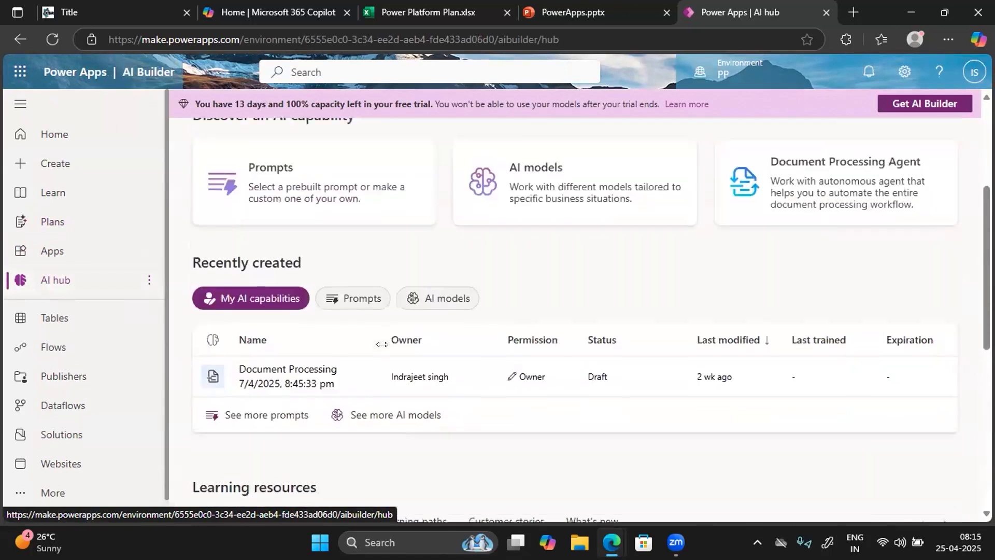
{"action": "left_click", "coordinate": [384, 348]}
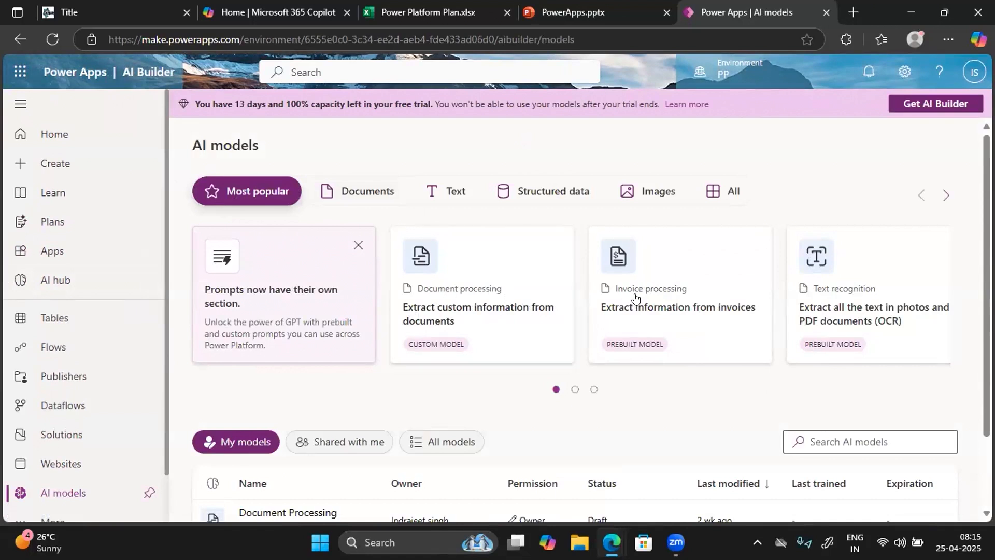
{"action": "scroll", "coordinate": [637, 297], "scroll_direction": "right", "scroll_amount": 5}
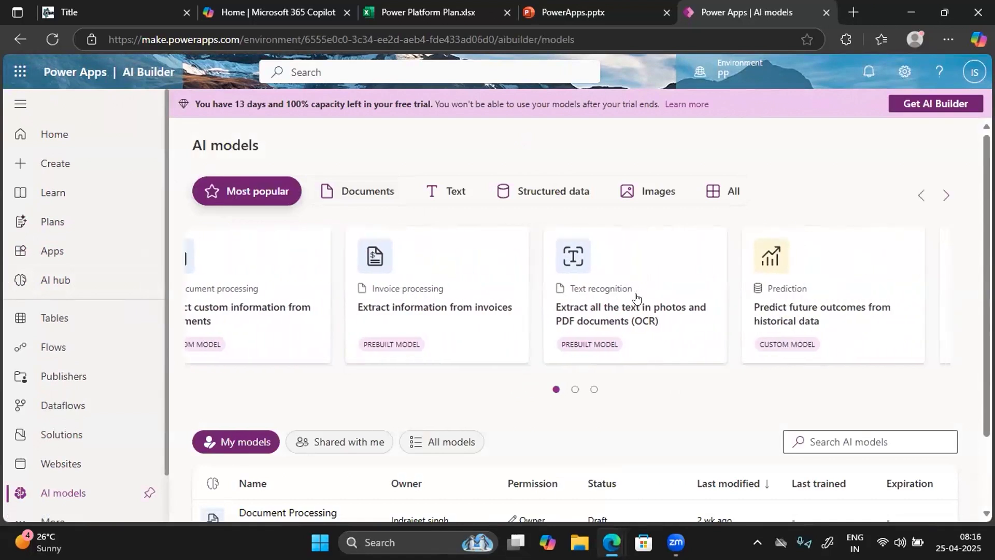
{"action": "scroll", "coordinate": [637, 297], "scroll_direction": "right", "scroll_amount": 4}
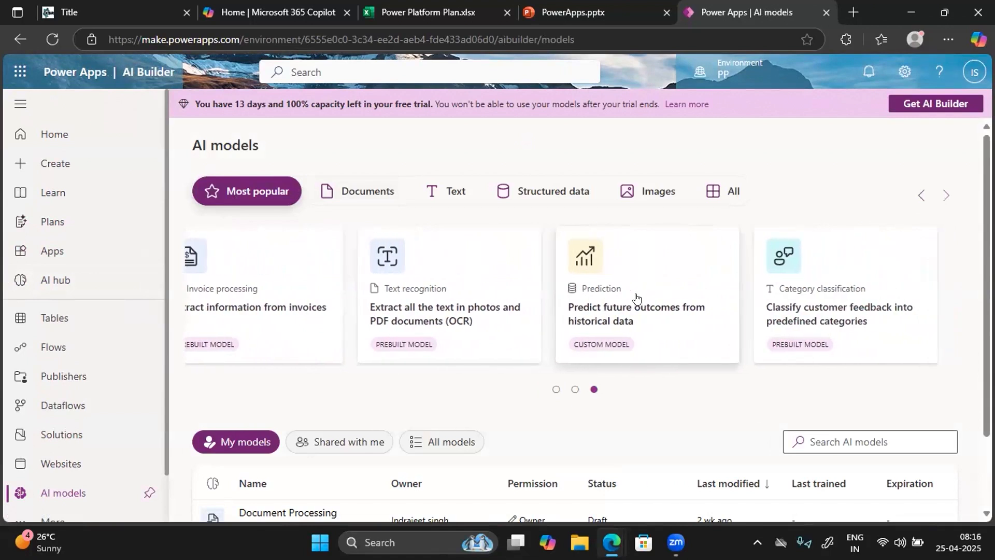
{"action": "scroll", "coordinate": [570, 362], "scroll_direction": "down", "scroll_amount": 2}
{"action": "scroll", "coordinate": [572, 360], "scroll_direction": "up", "scroll_amount": 2}
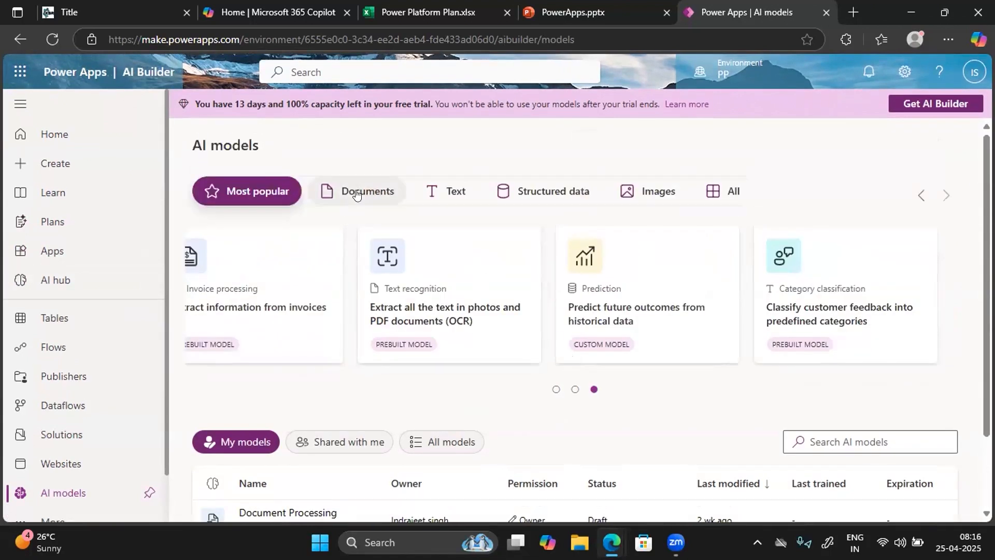
Browse the AI models in the Documents and Text categories
{"action": "left_click", "coordinate": [356, 193]}
{"action": "left_click", "coordinate": [450, 191]}
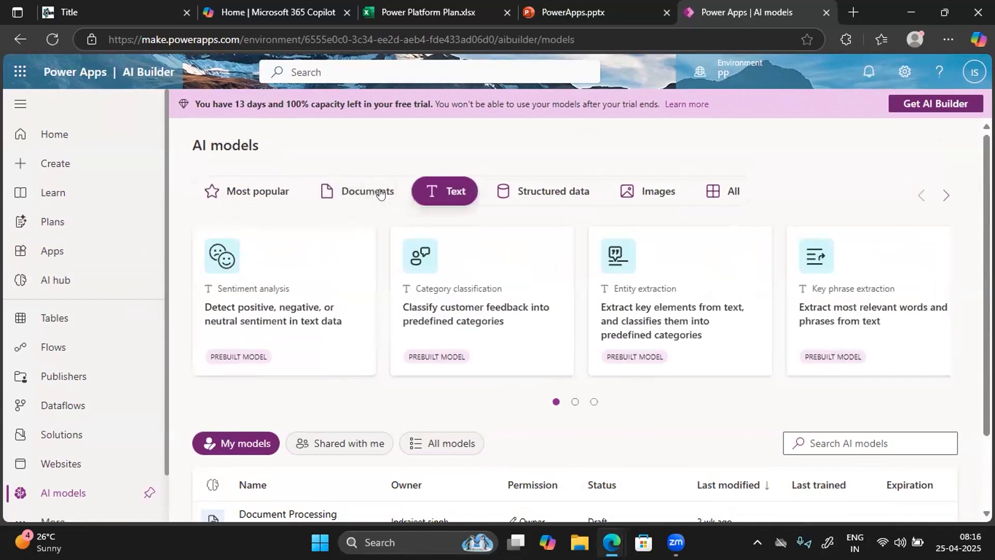
{"action": "left_click", "coordinate": [376, 194]}
{"action": "scroll", "coordinate": [625, 313], "scroll_direction": "right", "scroll_amount": 5}
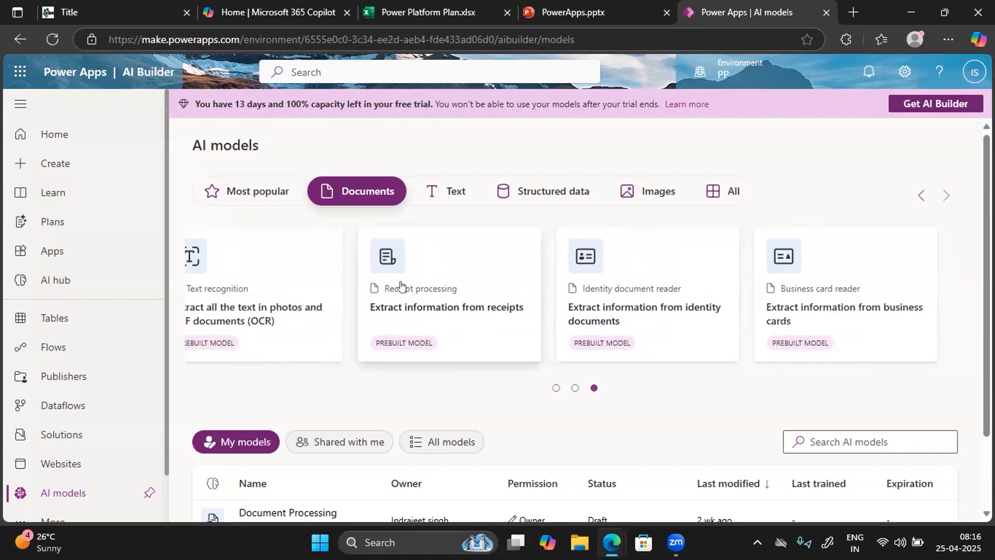
{"action": "scroll", "coordinate": [420, 300], "scroll_direction": "left", "scroll_amount": 4}
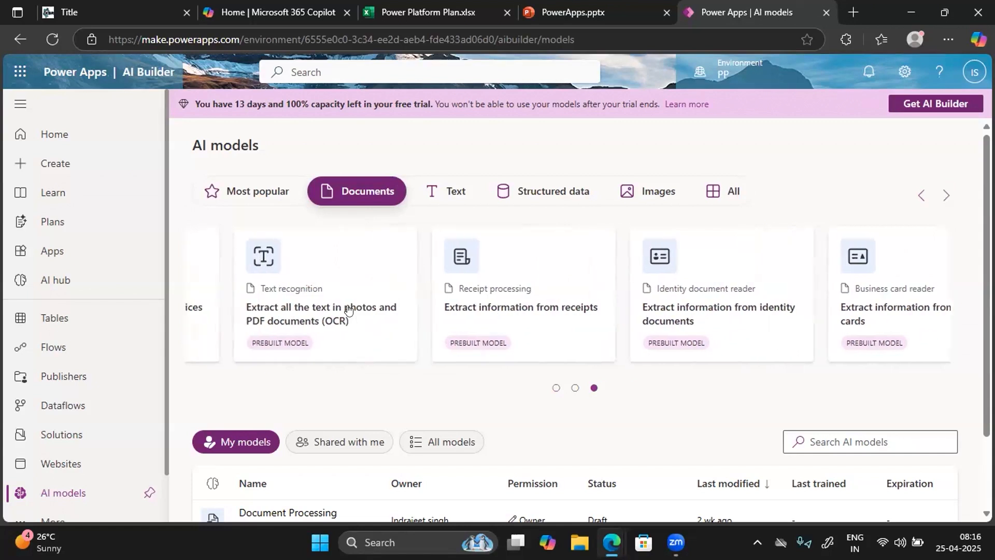
{"action": "left_click", "coordinate": [431, 192]}
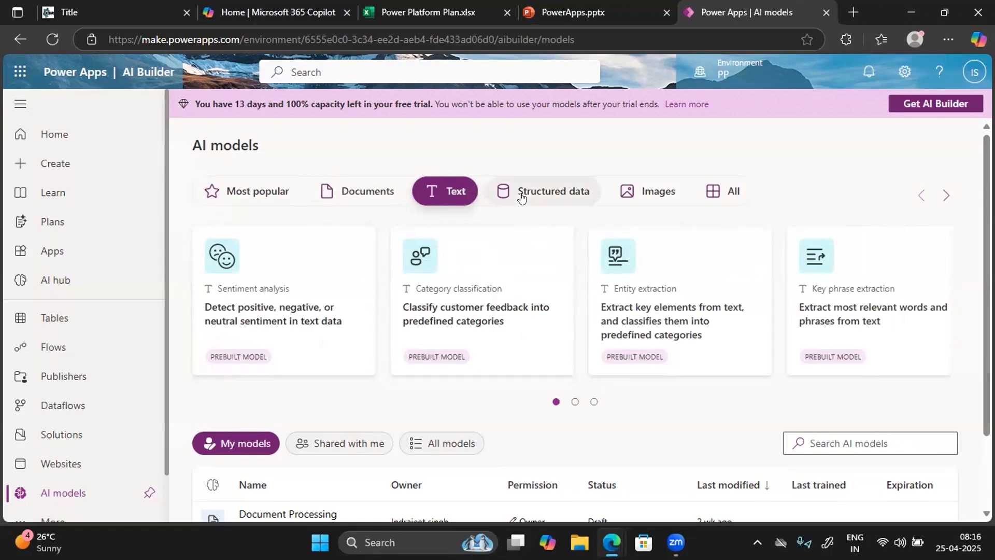
{"action": "scroll", "coordinate": [524, 337], "scroll_direction": "down", "scroll_amount": 1}
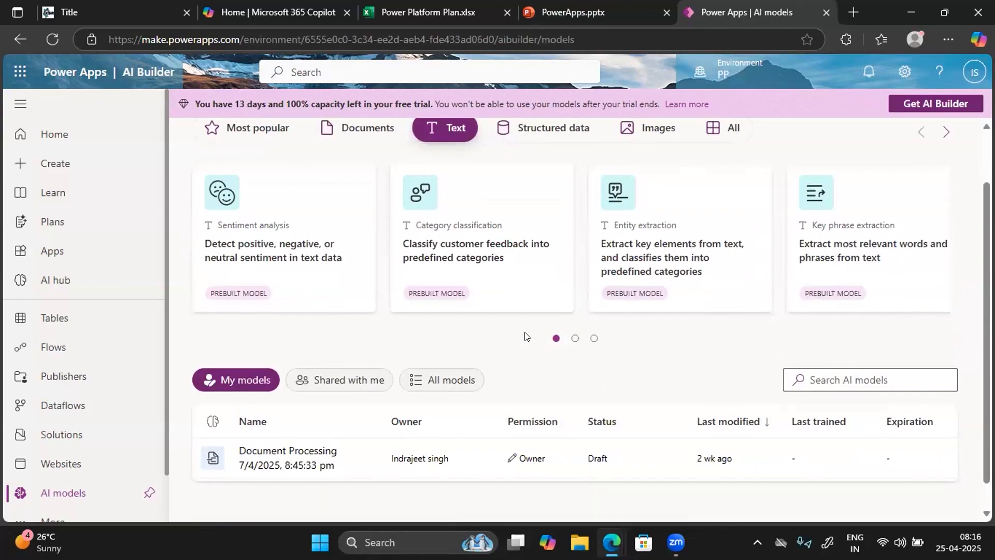
Look through the environment's recommended tables, then view the Flows and Publishers pages
{"action": "left_click", "coordinate": [31, 322]}
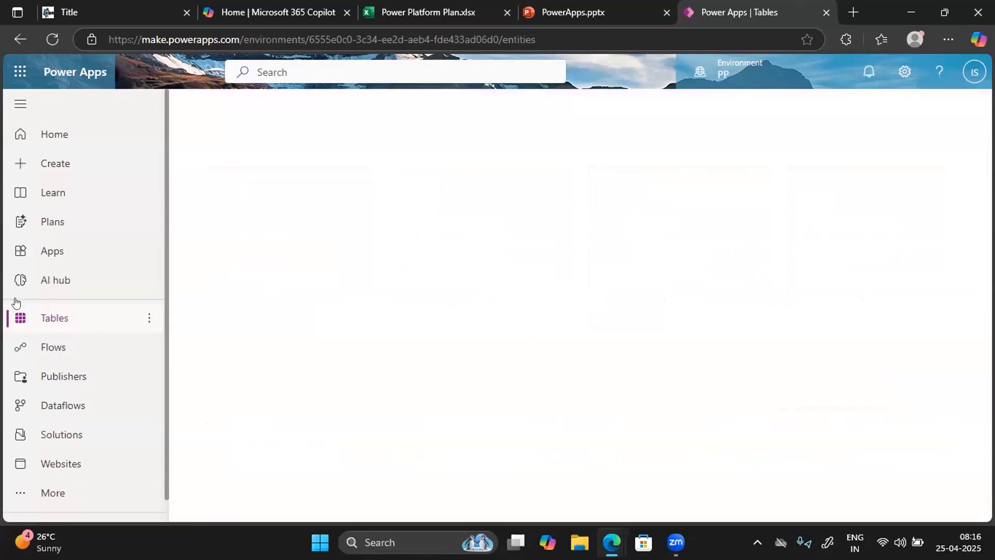
{"action": "scroll", "coordinate": [299, 413], "scroll_direction": "down", "scroll_amount": 3}
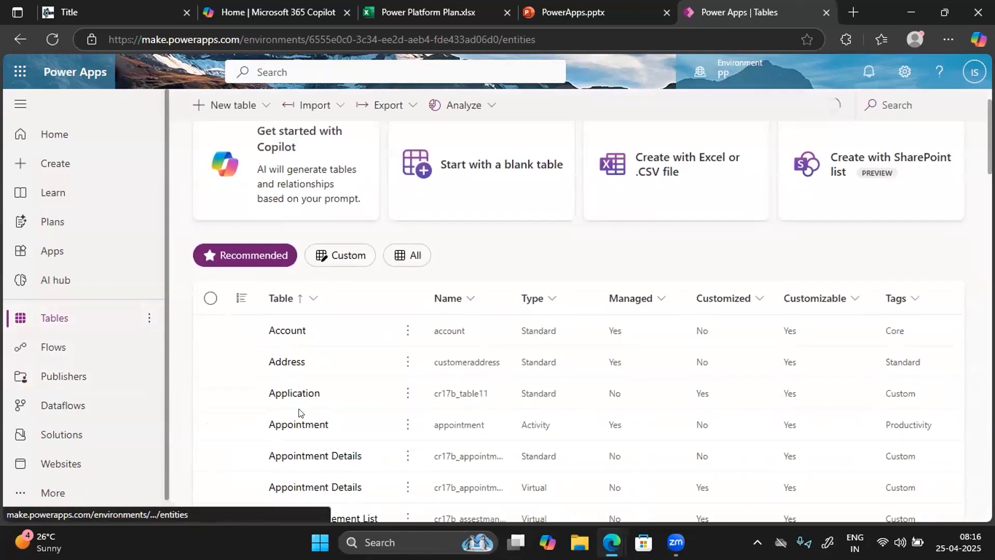
{"action": "scroll", "coordinate": [299, 413], "scroll_direction": "down", "scroll_amount": 3}
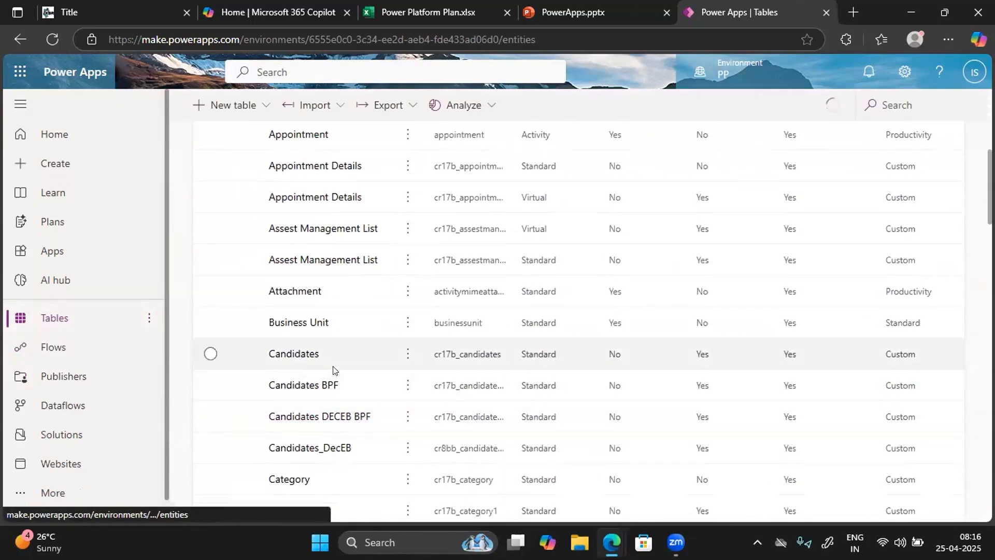
{"action": "scroll", "coordinate": [333, 371], "scroll_direction": "down", "scroll_amount": 4}
{"action": "scroll", "coordinate": [333, 371], "scroll_direction": "down", "scroll_amount": 15}
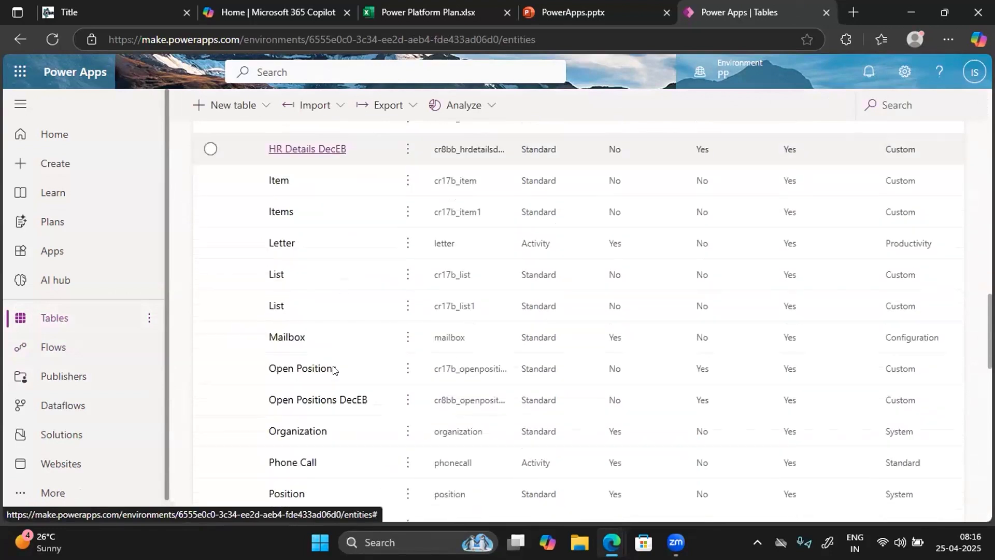
{"action": "left_click", "coordinate": [51, 353]}
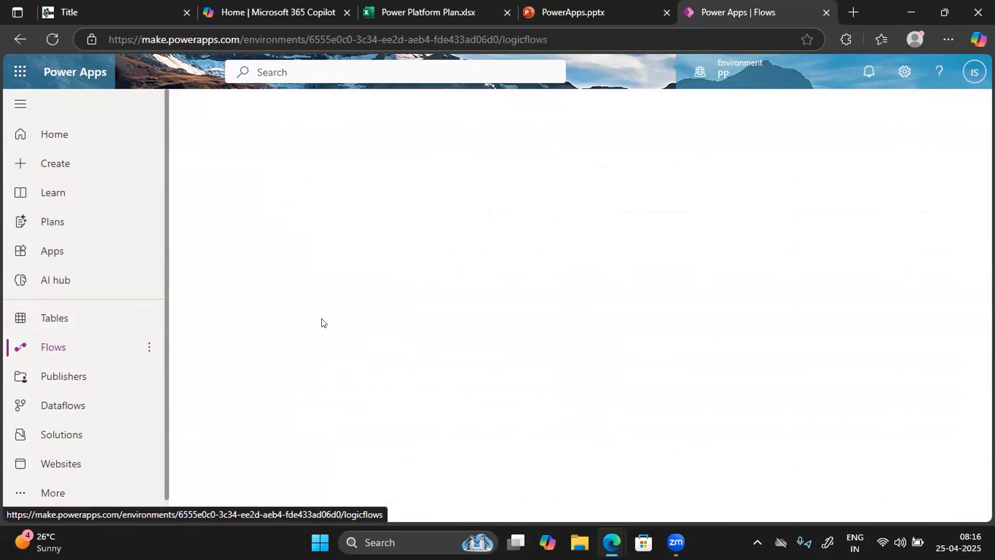
{"action": "left_click", "coordinate": [49, 377]}
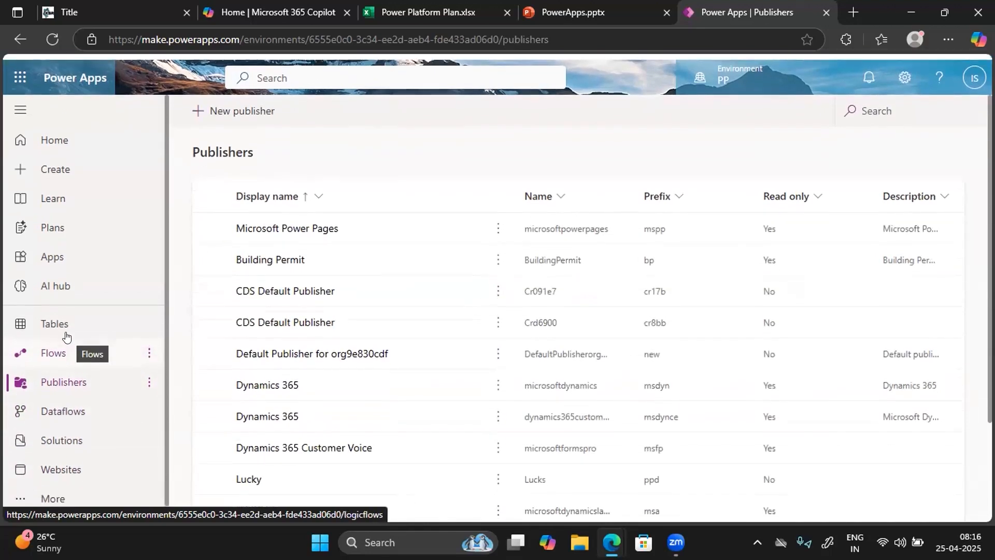
Start a new app with Copilot and generate its tables from "Create a stock management App for a Company called ad KSR Beverages"
{"action": "left_click", "coordinate": [80, 168]}
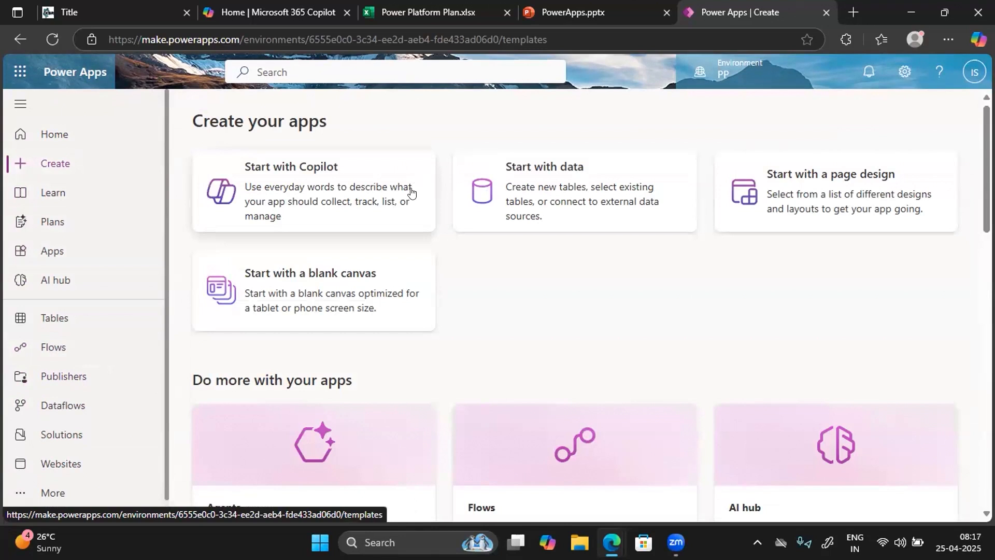
{"action": "left_click", "coordinate": [310, 174]}
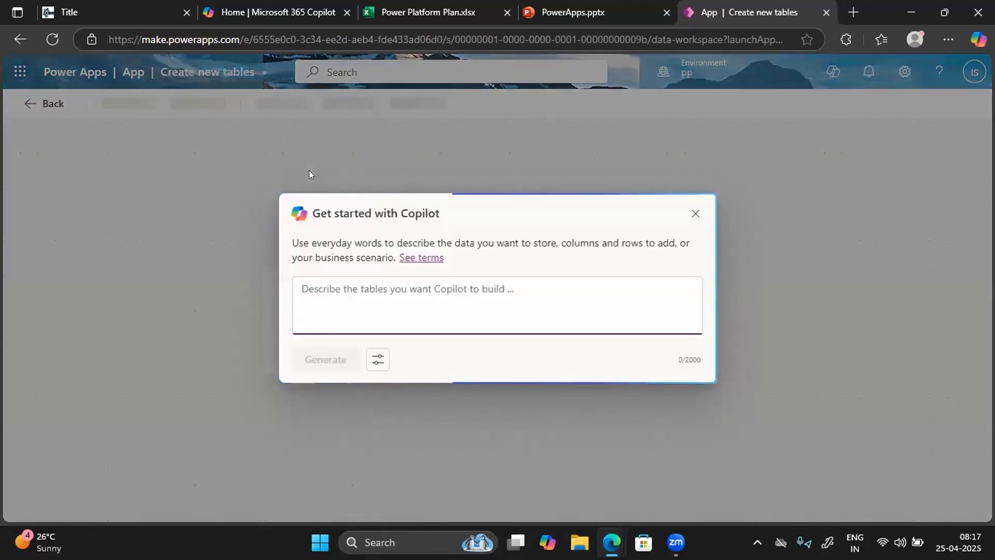
{"action": "type", "text": "Create "}
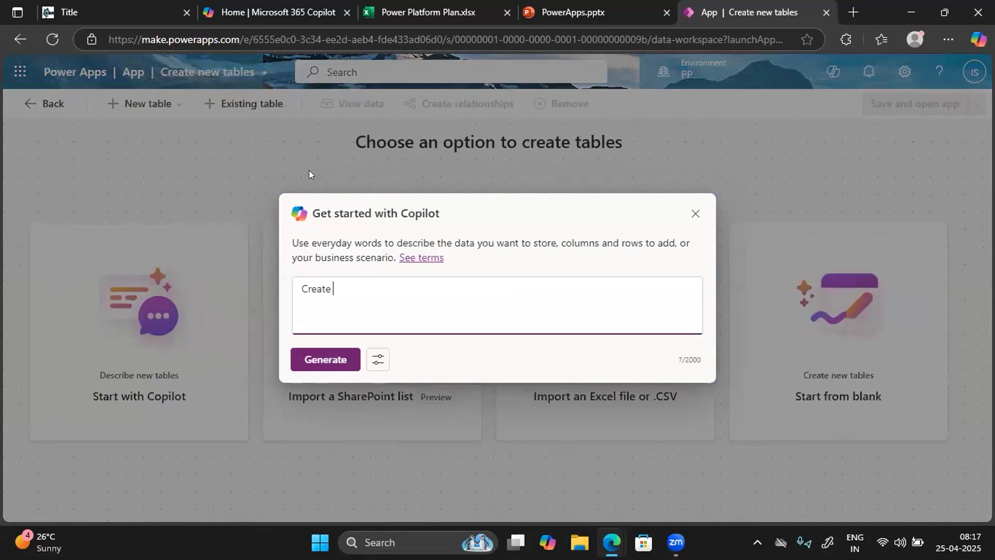
{"action": "type", "text": "a stock management App for a Company called ad KSR Bever"}
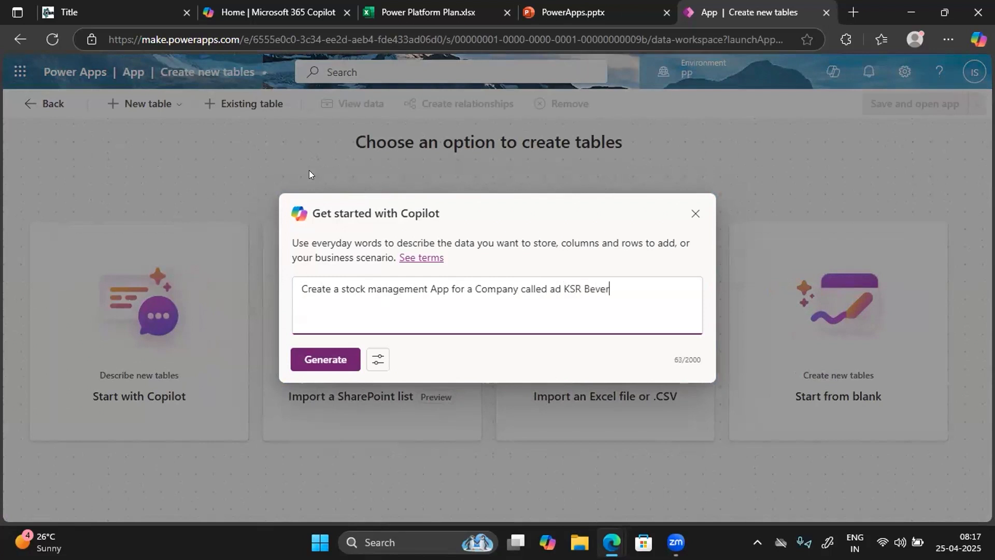
{"action": "type", "text": "ages"}
{"action": "left_click", "coordinate": [327, 358]}
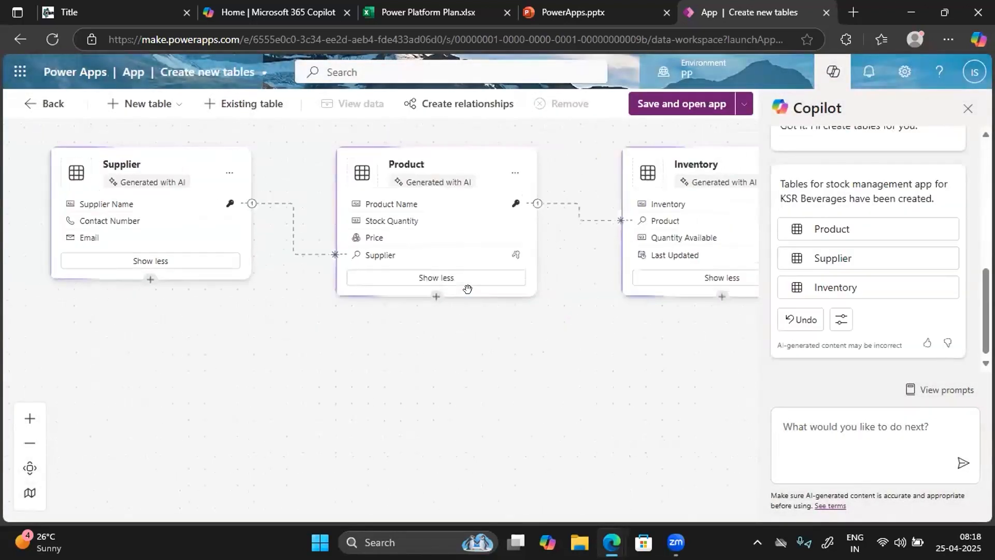
Examine the columns and relationships of the generated Supplier, Product and Inventory tables
{"action": "scroll", "coordinate": [276, 358], "scroll_direction": "up", "scroll_amount": 1}
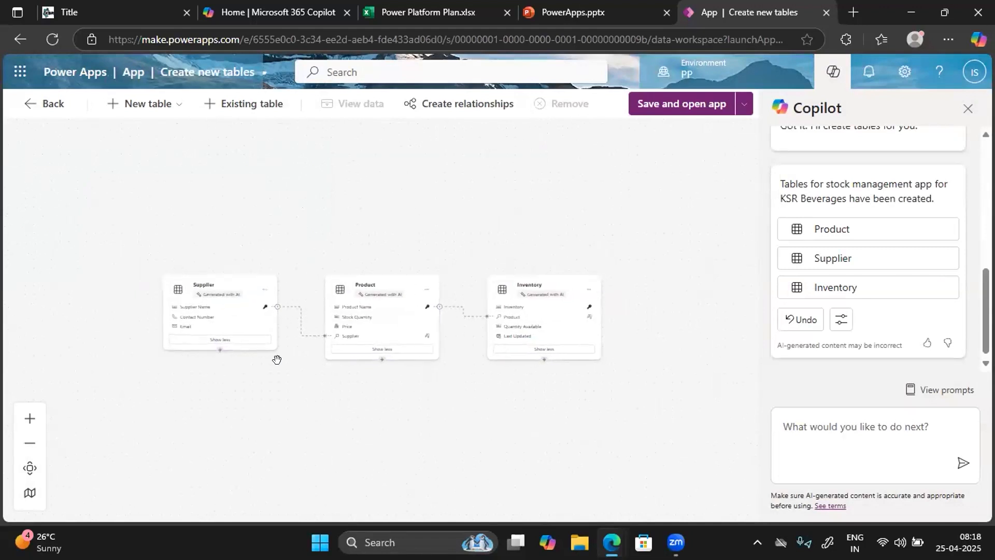
{"action": "scroll", "coordinate": [277, 359], "scroll_direction": "up", "scroll_amount": 1}
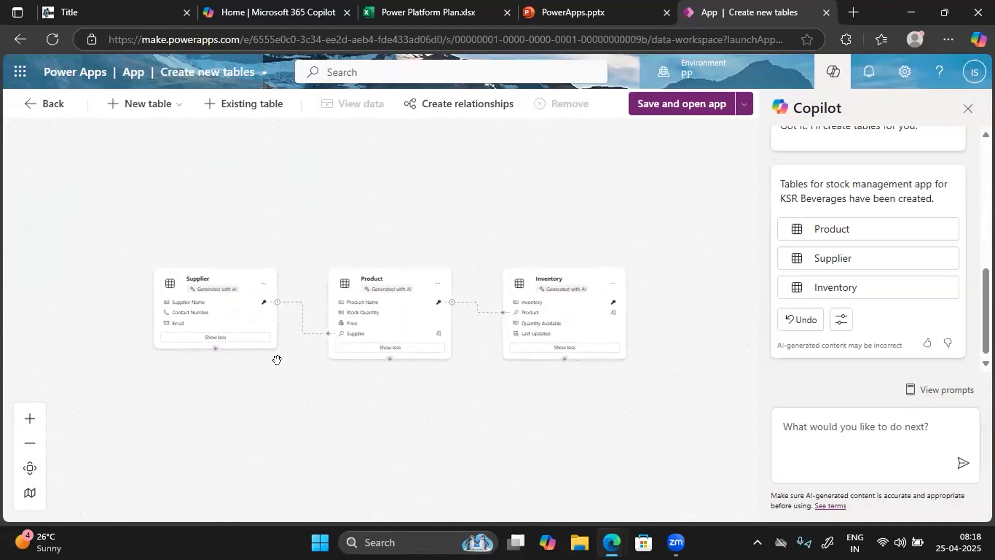
{"action": "scroll", "coordinate": [277, 359], "scroll_direction": "up", "scroll_amount": 2}
{"action": "scroll", "coordinate": [277, 359], "scroll_direction": "up", "scroll_amount": 3}
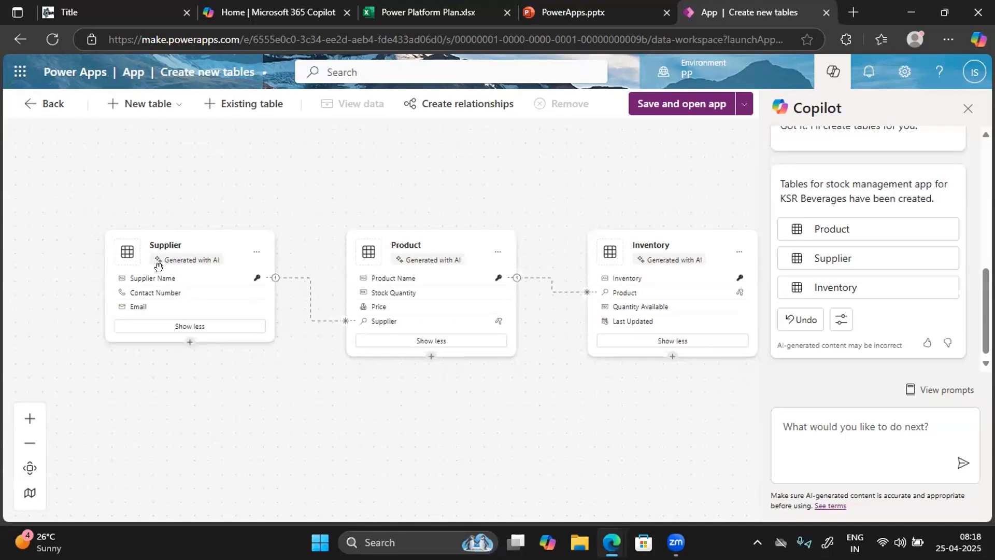
{"action": "left_click", "coordinate": [174, 332]}
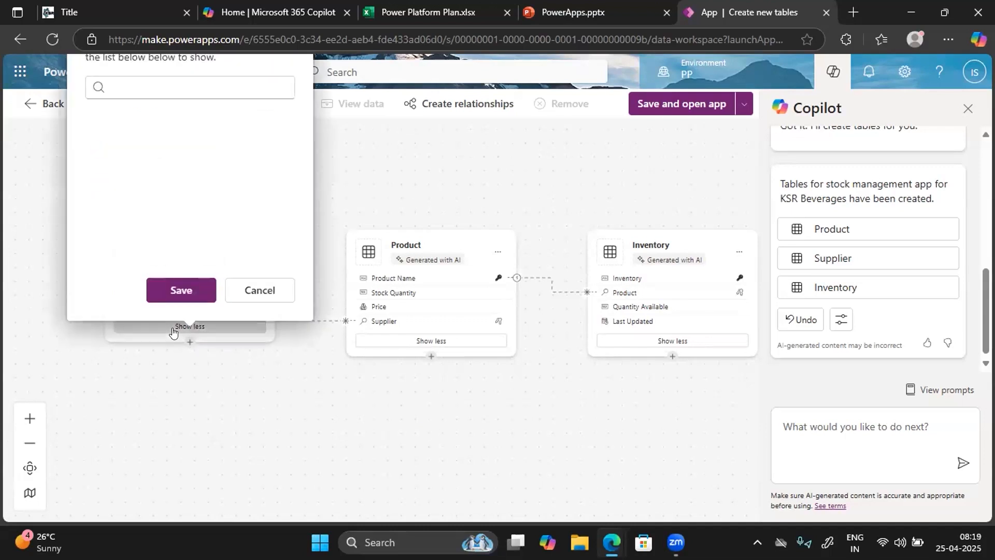
{"action": "left_click", "coordinate": [259, 282]}
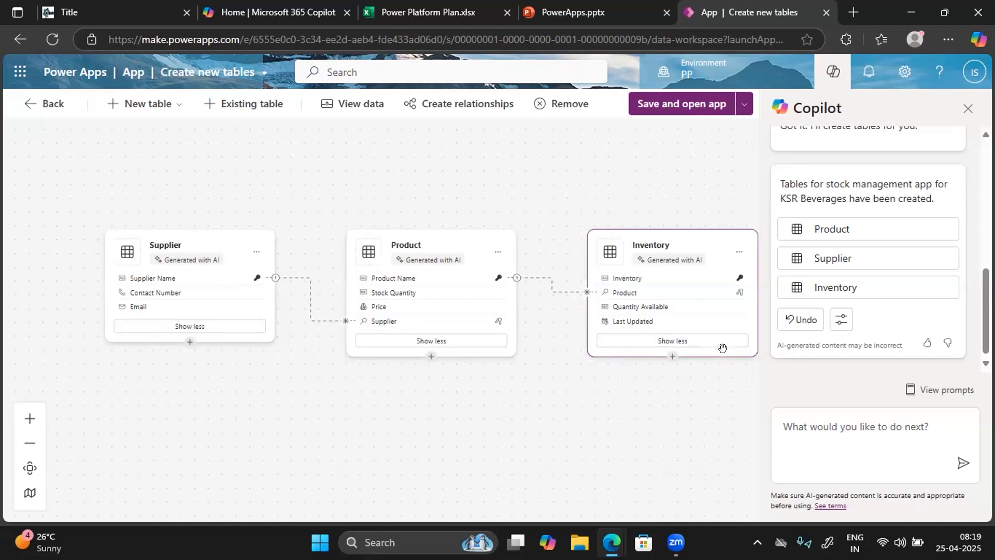
Save the generated tables and open the app in Power Apps Studio, dismissing the welcome message and Copilot
{"action": "left_click", "coordinate": [674, 107]}
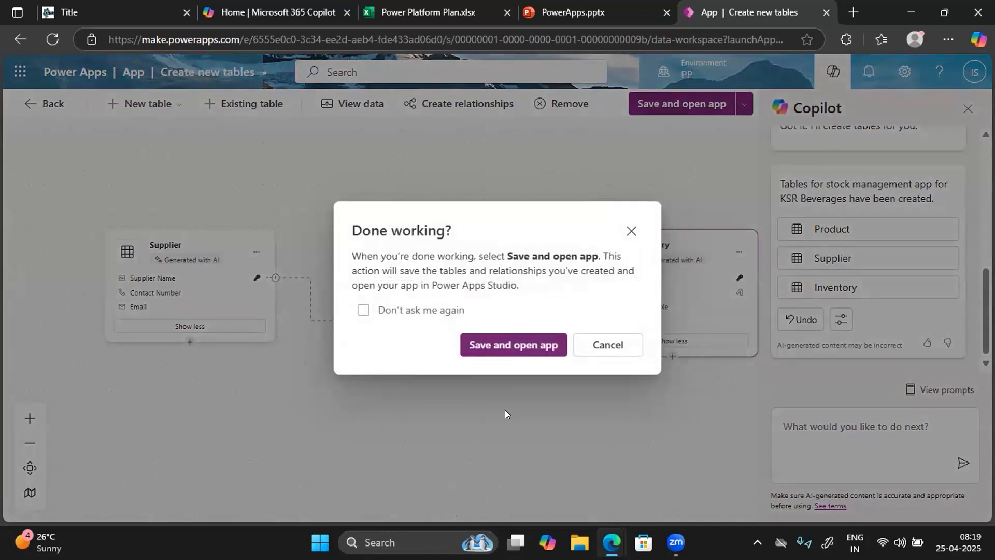
{"action": "left_click", "coordinate": [506, 344]}
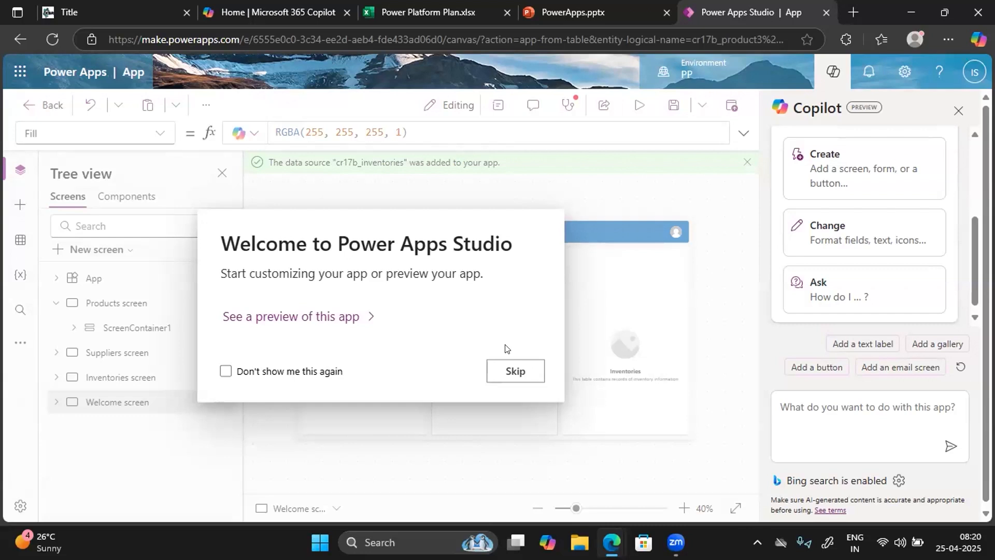
{"action": "left_click", "coordinate": [505, 370]}
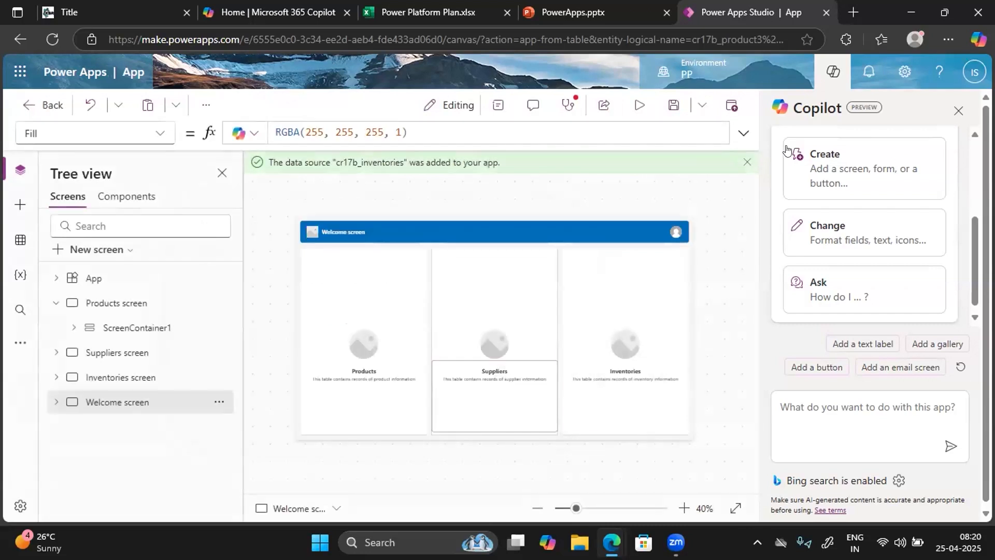
{"action": "left_click", "coordinate": [958, 110]}
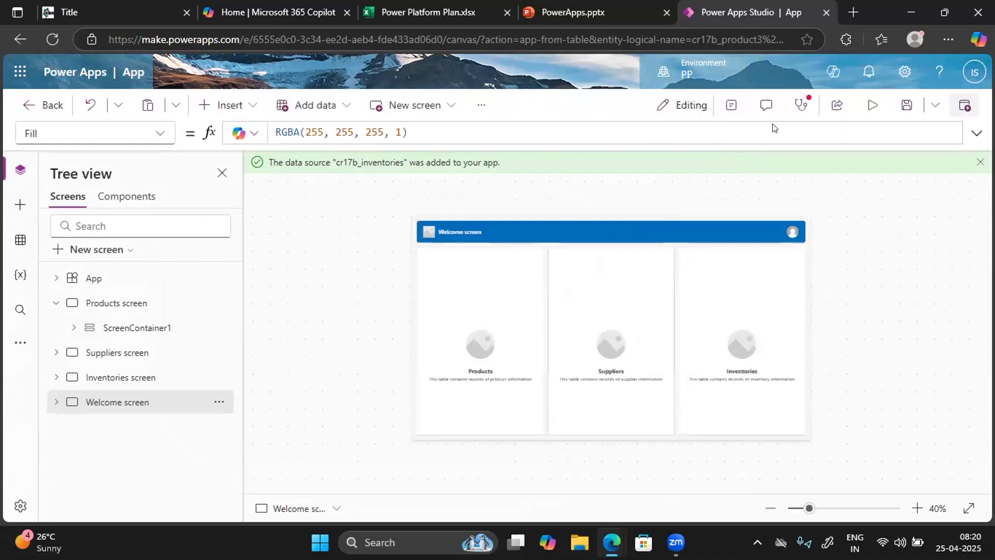
Preview the app and look through the product records on its Products screen
{"action": "left_click", "coordinate": [872, 105]}
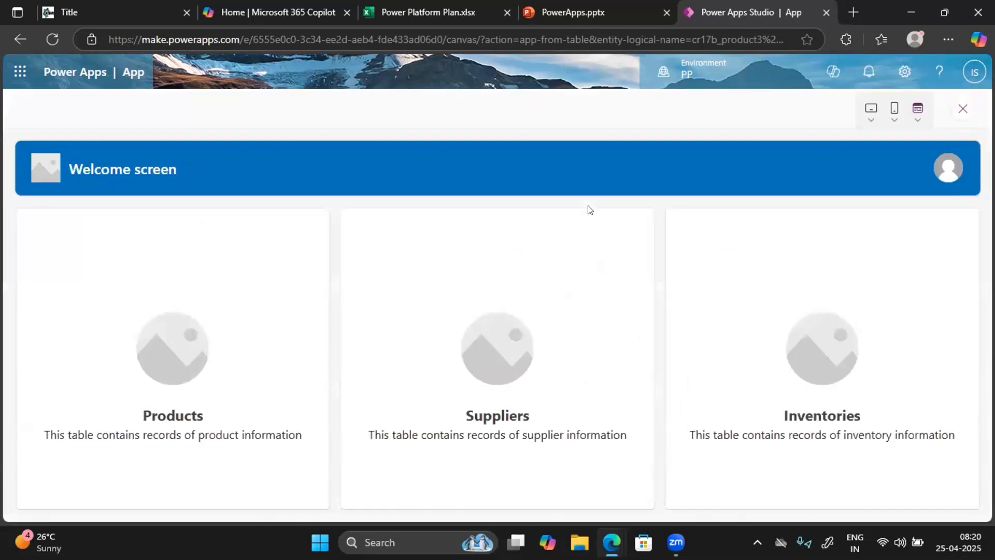
{"action": "left_click", "coordinate": [169, 355]}
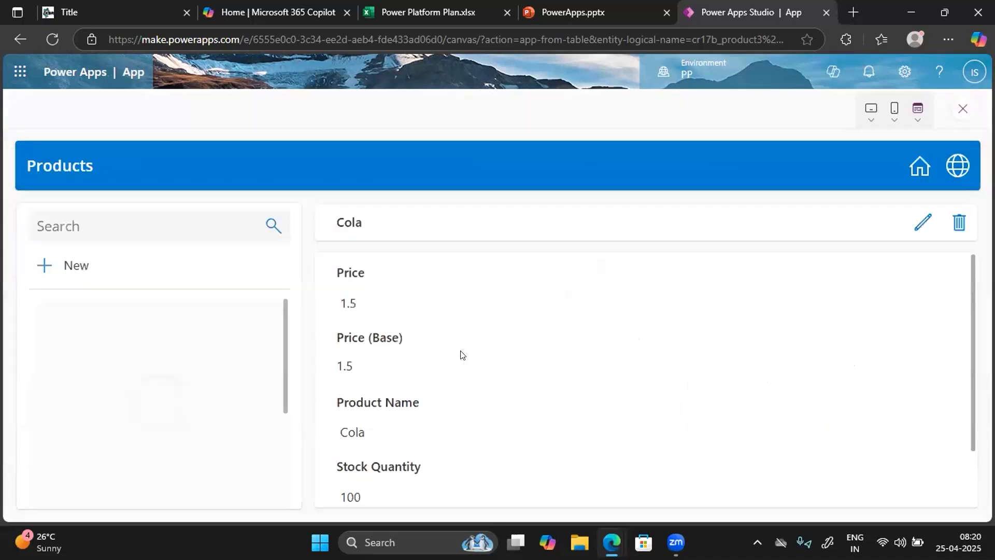
{"action": "left_click", "coordinate": [907, 169]}
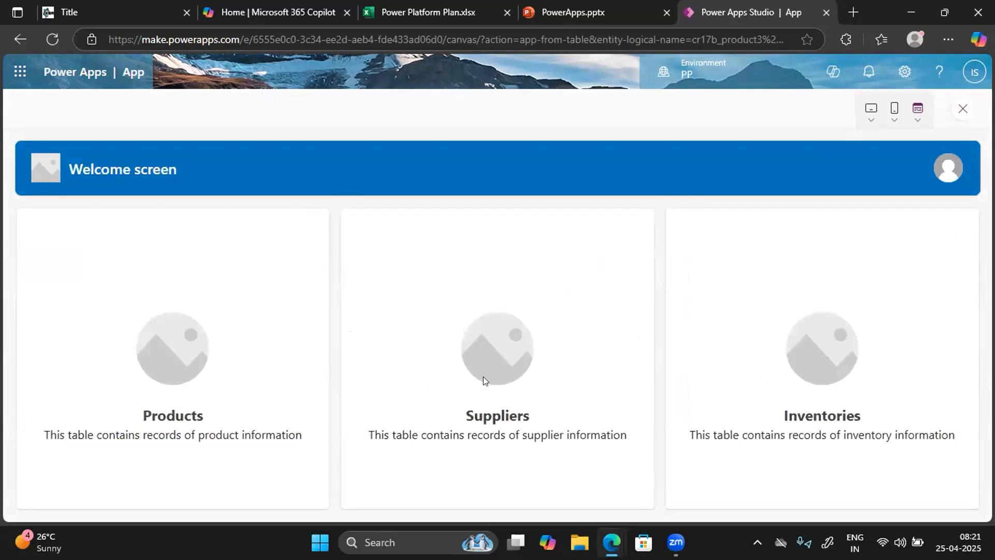
{"action": "left_click", "coordinate": [154, 425]}
{"action": "scroll", "coordinate": [354, 358], "scroll_direction": "down", "scroll_amount": 3}
{"action": "scroll", "coordinate": [355, 358], "scroll_direction": "up", "scroll_amount": 3}
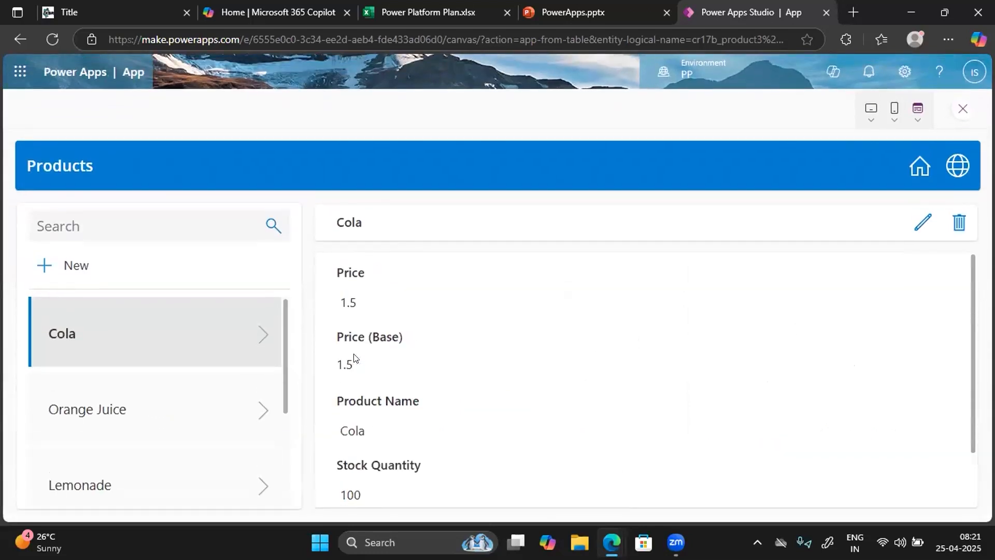
View the Orange Juice record on the Products screen and open a blank form for a new product
{"action": "scroll", "coordinate": [357, 392], "scroll_direction": "down", "scroll_amount": 3}
{"action": "left_click", "coordinate": [134, 424]}
{"action": "scroll", "coordinate": [132, 422], "scroll_direction": "down", "scroll_amount": 1}
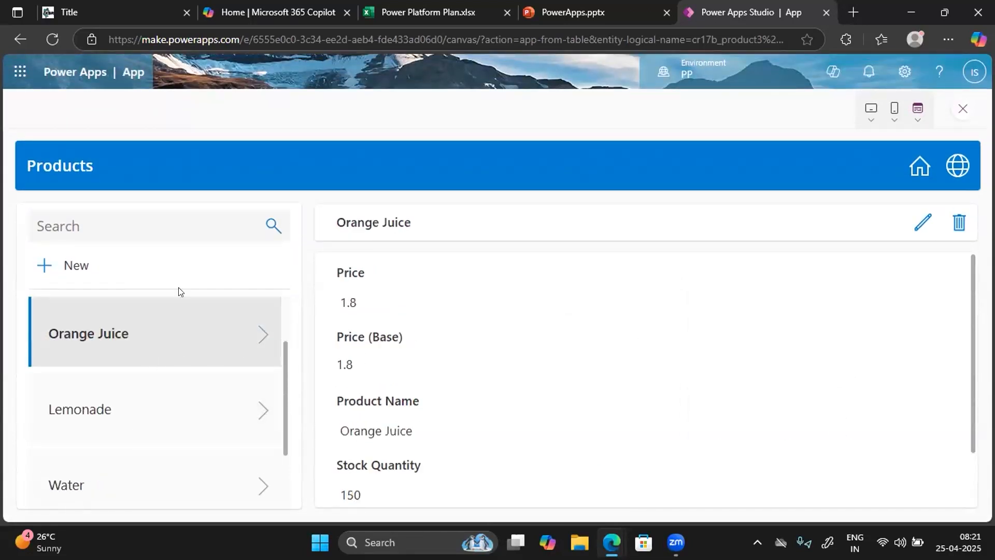
{"action": "left_click", "coordinate": [41, 266]}
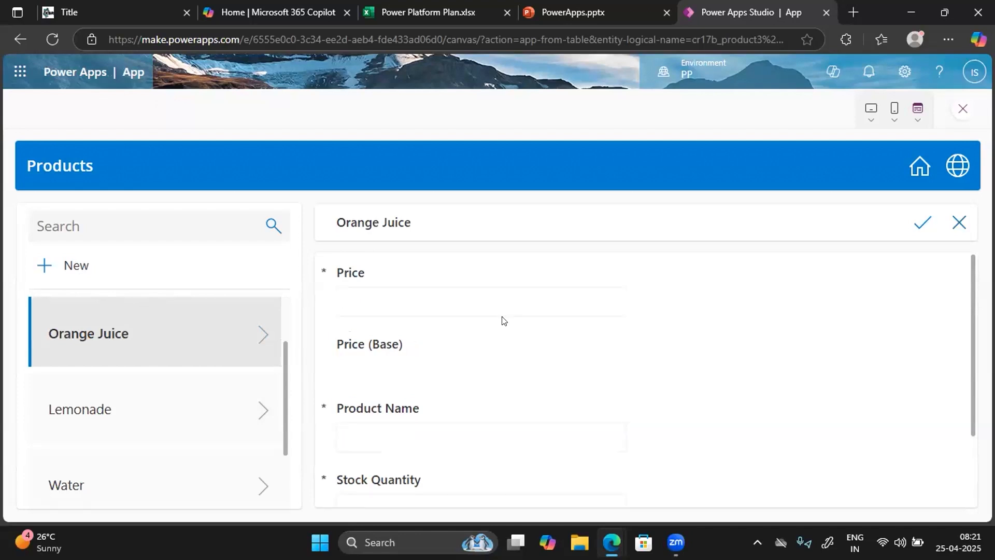
Look at the Inventories screen from the welcome screen, try its offline status page, and return to the welcome screen
{"action": "left_click", "coordinate": [912, 170]}
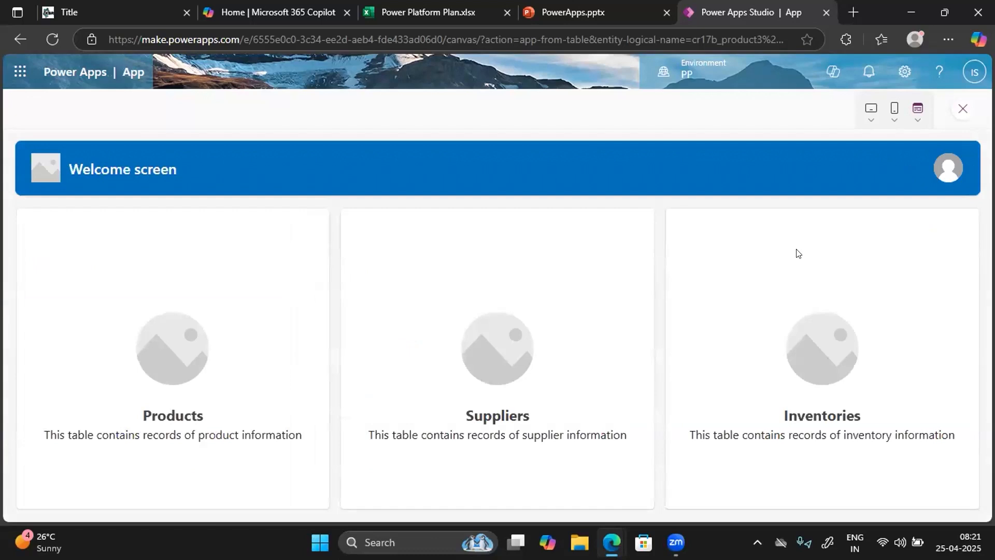
{"action": "left_click", "coordinate": [815, 424]}
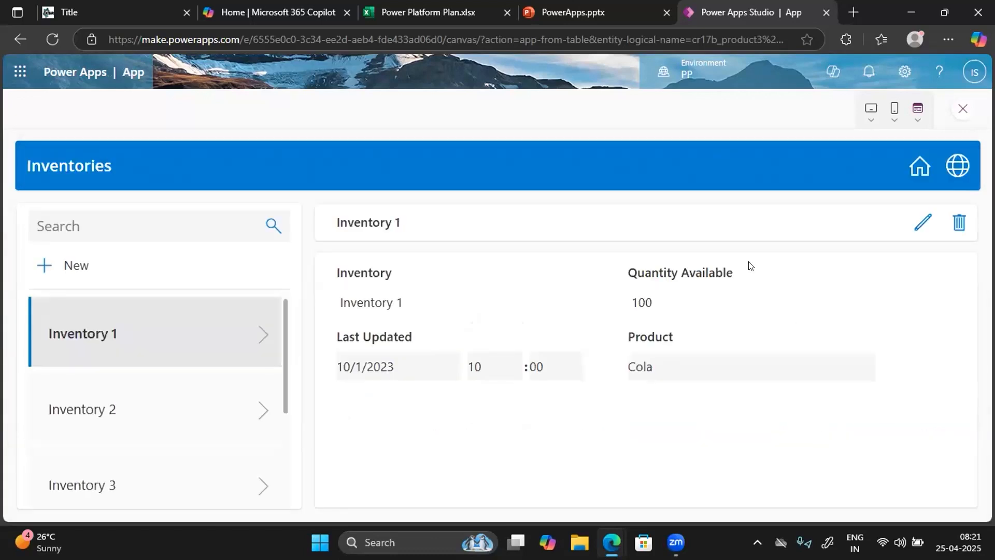
{"action": "left_click", "coordinate": [950, 174]}
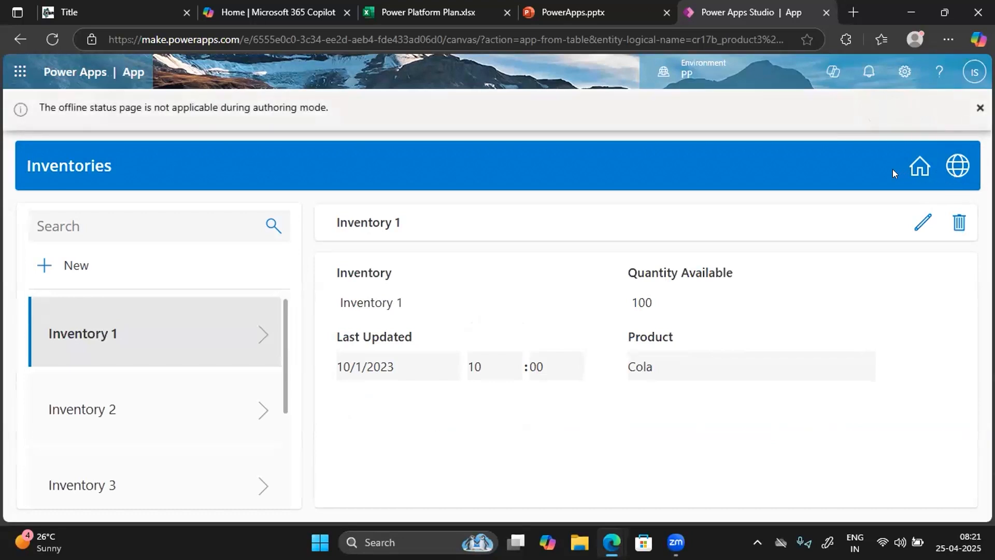
{"action": "left_click", "coordinate": [920, 166]}
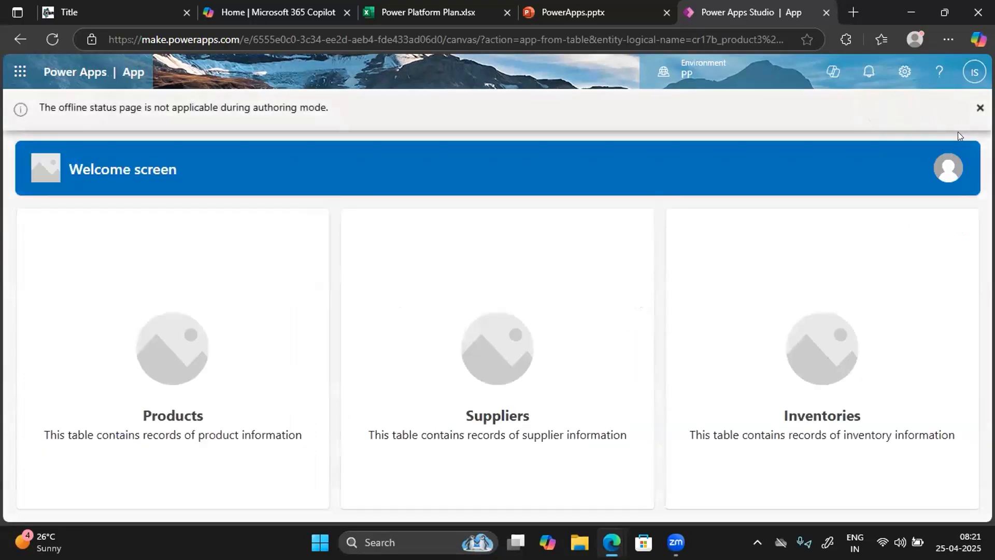
Dismiss the offline status notice and exit the app preview, acknowledging the testing tip
{"action": "left_click", "coordinate": [978, 110]}
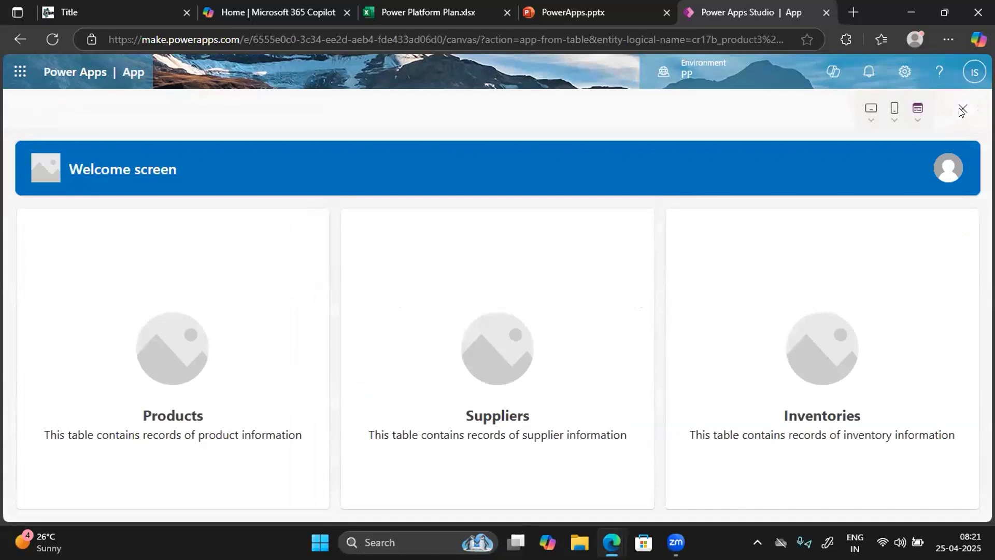
{"action": "left_click", "coordinate": [962, 110]}
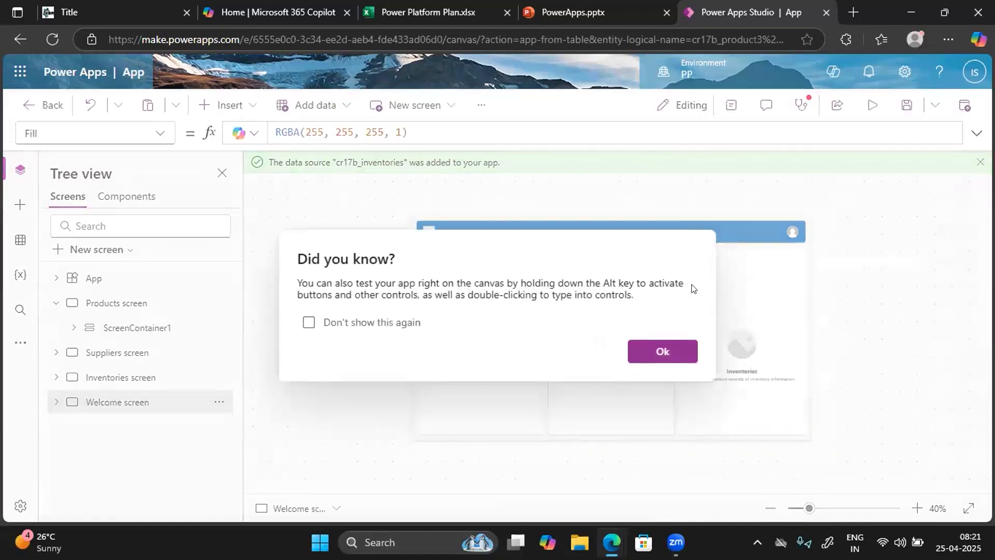
{"action": "left_click", "coordinate": [656, 352]}
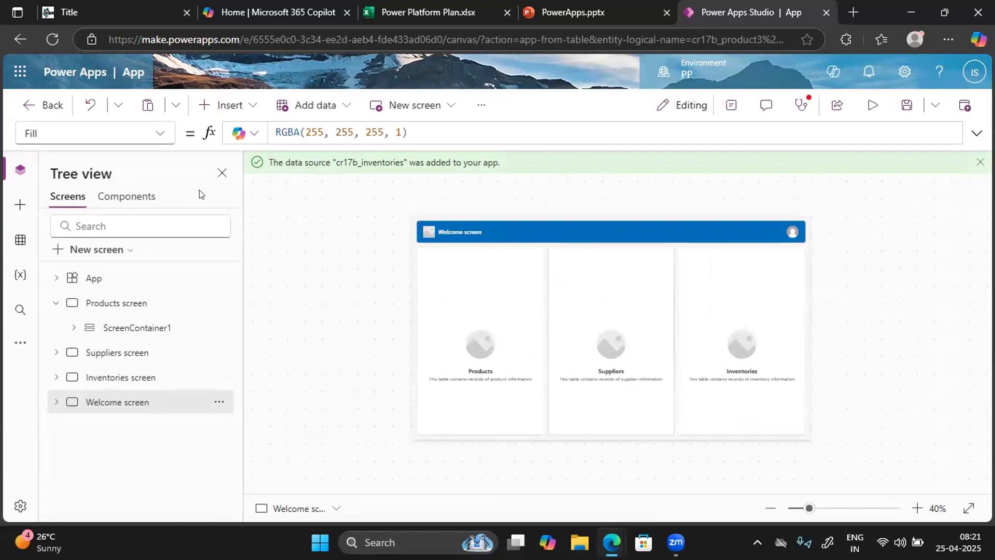
Hide the tree view and dismiss the data source notifications above the canvas
{"action": "left_click", "coordinate": [220, 173]}
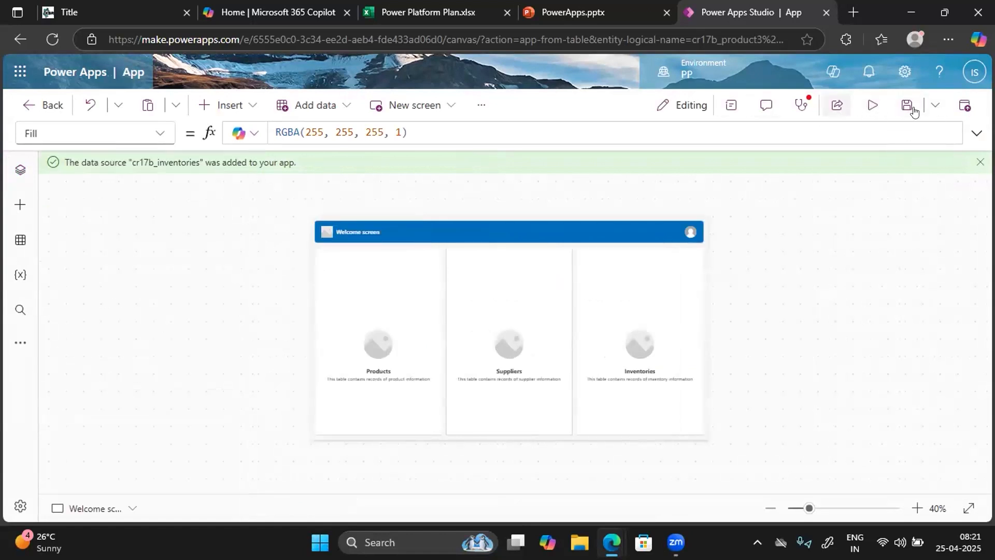
{"action": "left_click", "coordinate": [975, 161]}
{"action": "left_click", "coordinate": [977, 162]}
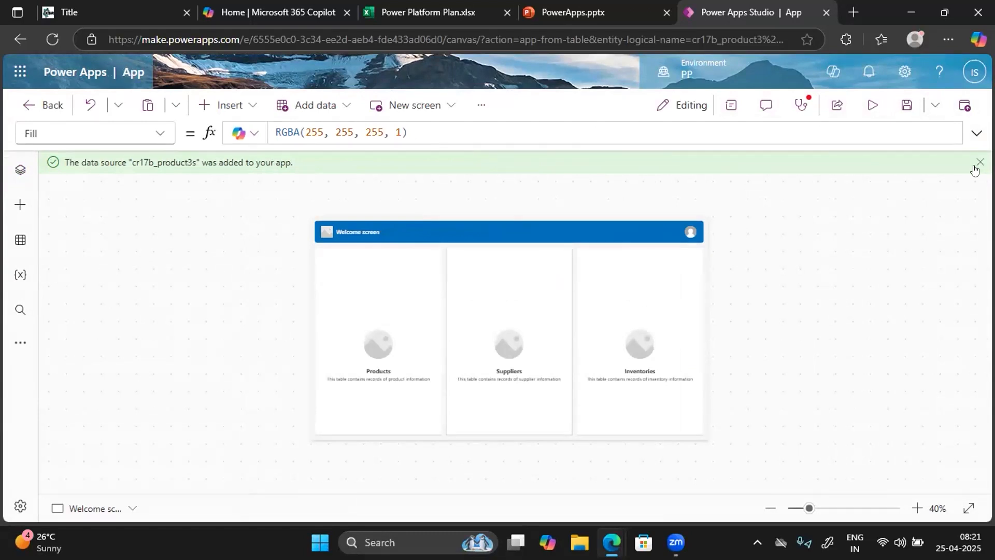
{"action": "left_click", "coordinate": [980, 162]}
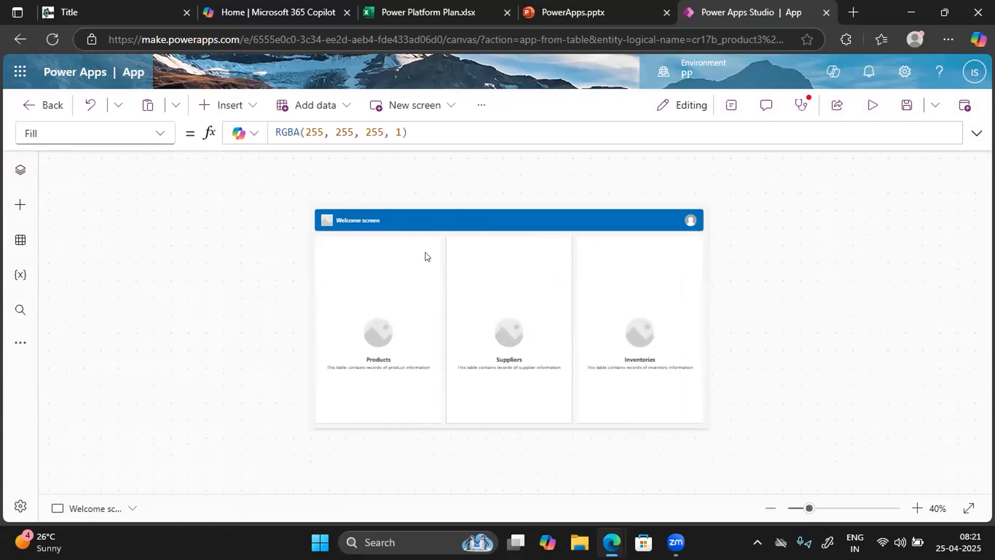
Show the tree view again and look at the undo, redo and clipboard options
{"action": "left_click", "coordinate": [21, 179]}
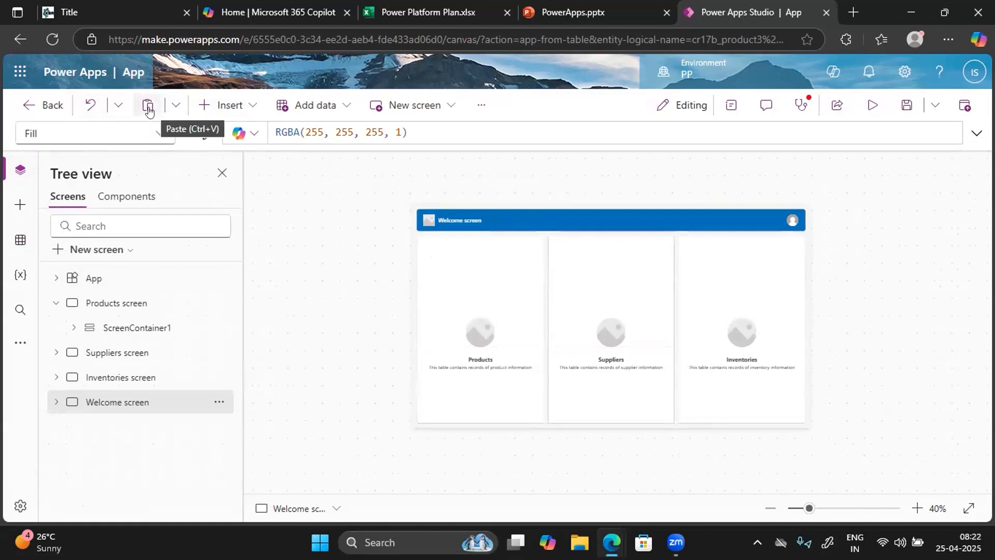
{"action": "left_click", "coordinate": [109, 107]}
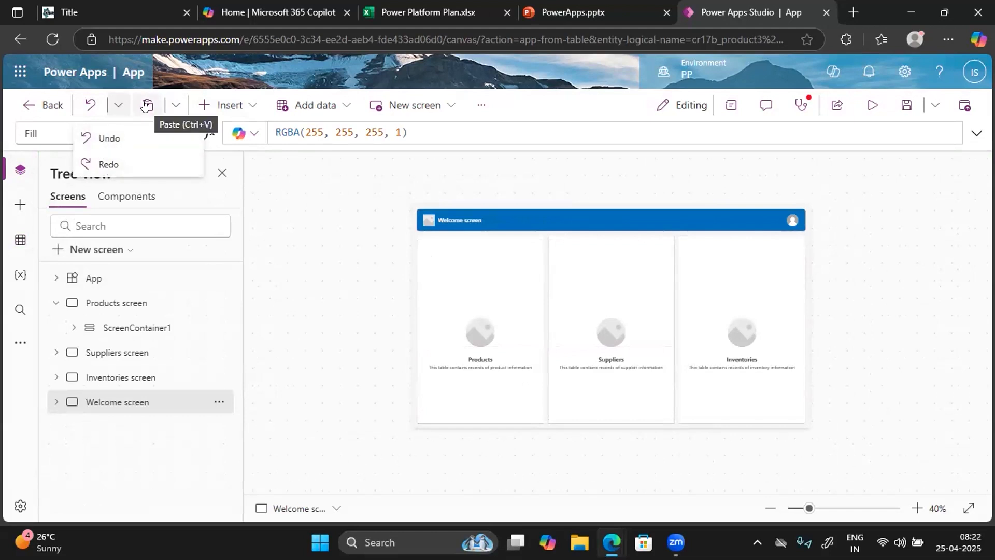
{"action": "left_click", "coordinate": [175, 105]}
{"action": "left_click", "coordinate": [175, 105]}
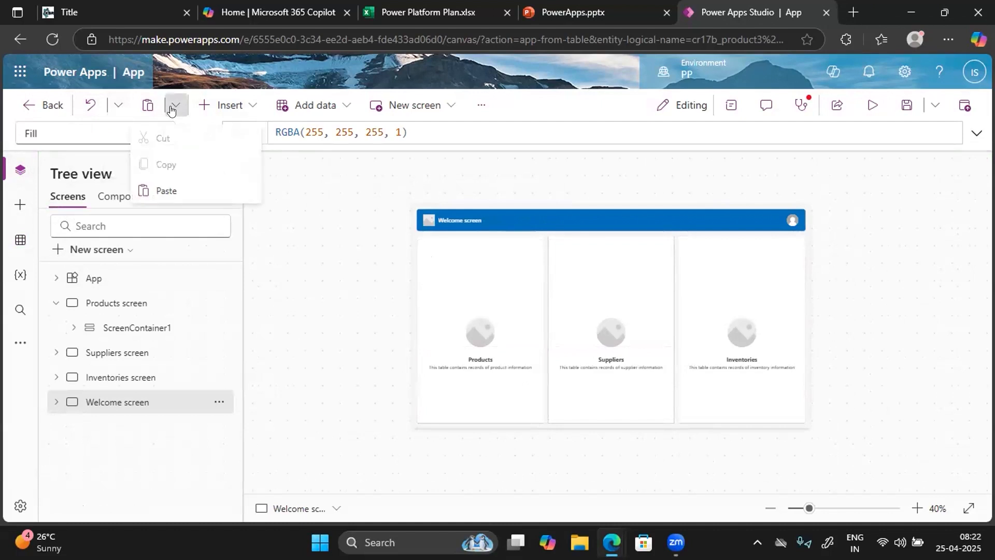
Examine the insertable controls in the Input, Display and Layout categories
{"action": "left_click", "coordinate": [234, 104]}
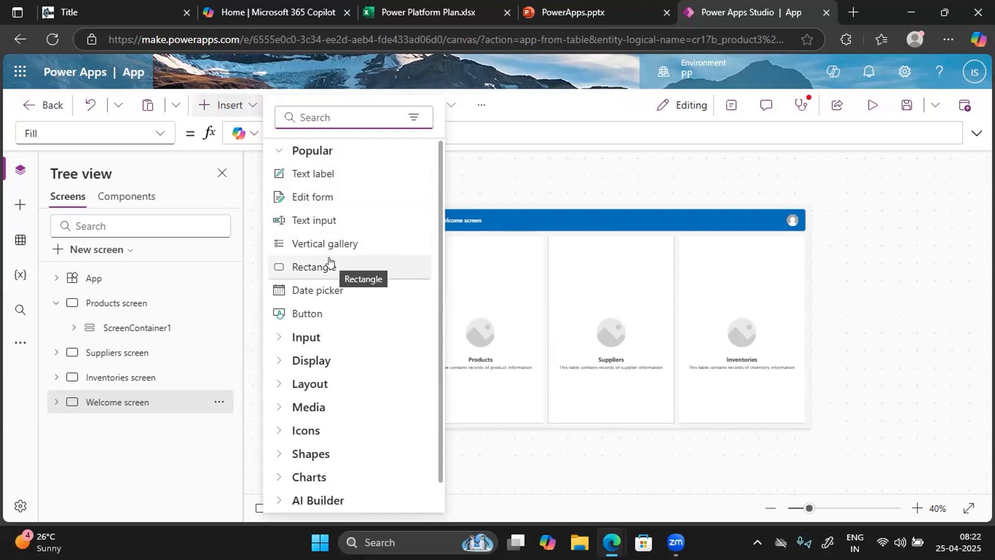
{"action": "left_click", "coordinate": [310, 338]}
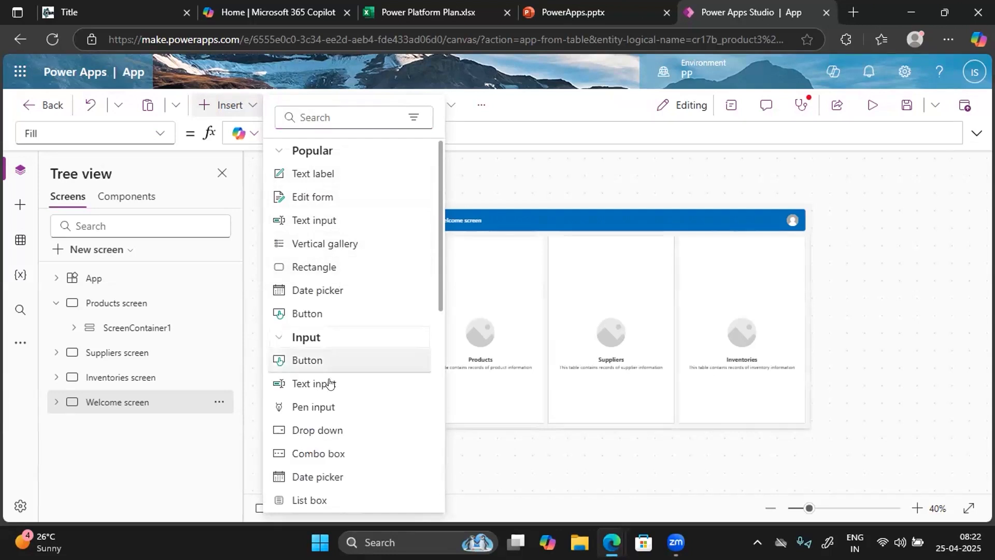
{"action": "scroll", "coordinate": [330, 382], "scroll_direction": "down", "scroll_amount": 5}
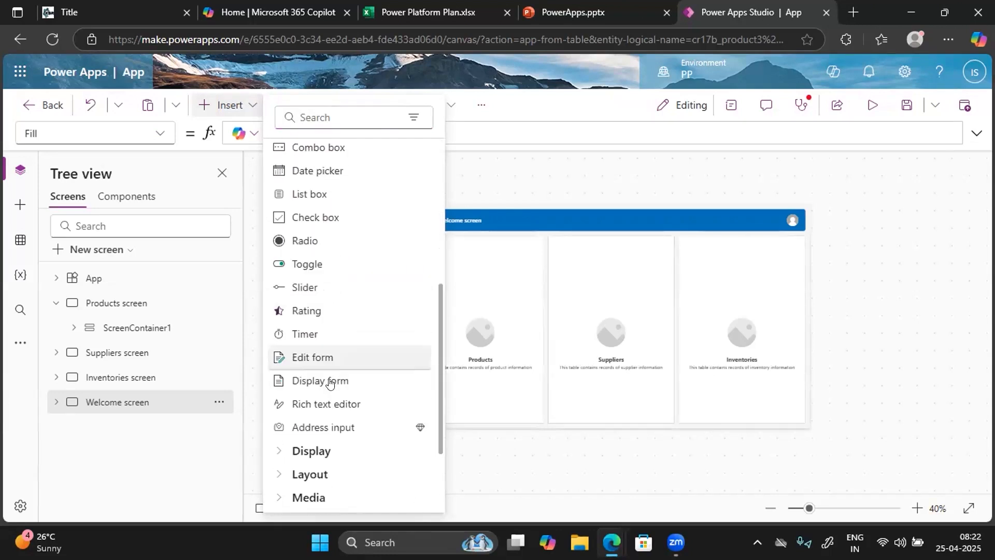
{"action": "left_click", "coordinate": [280, 451]}
{"action": "scroll", "coordinate": [290, 442], "scroll_direction": "down", "scroll_amount": 3}
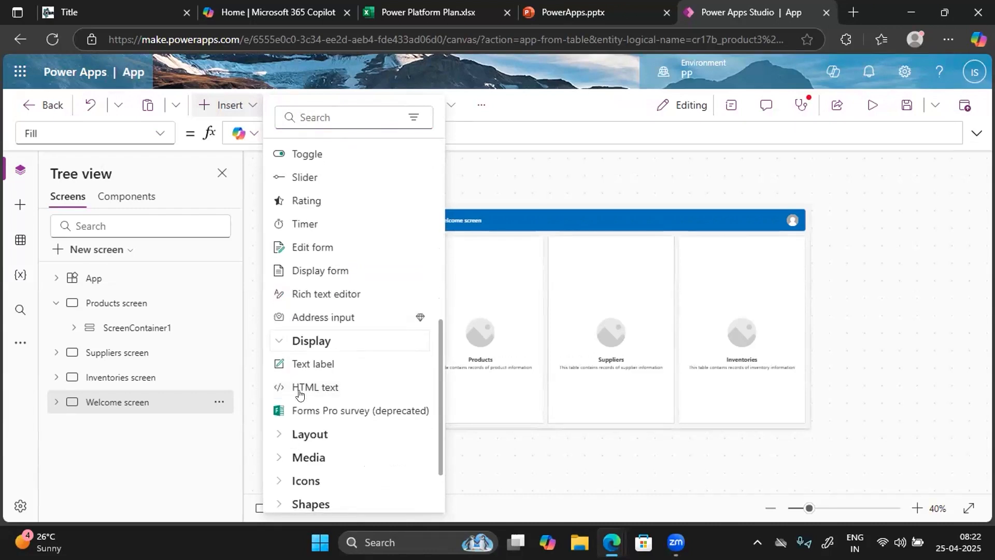
{"action": "left_click", "coordinate": [271, 442]}
{"action": "scroll", "coordinate": [357, 263], "scroll_direction": "down", "scroll_amount": 5}
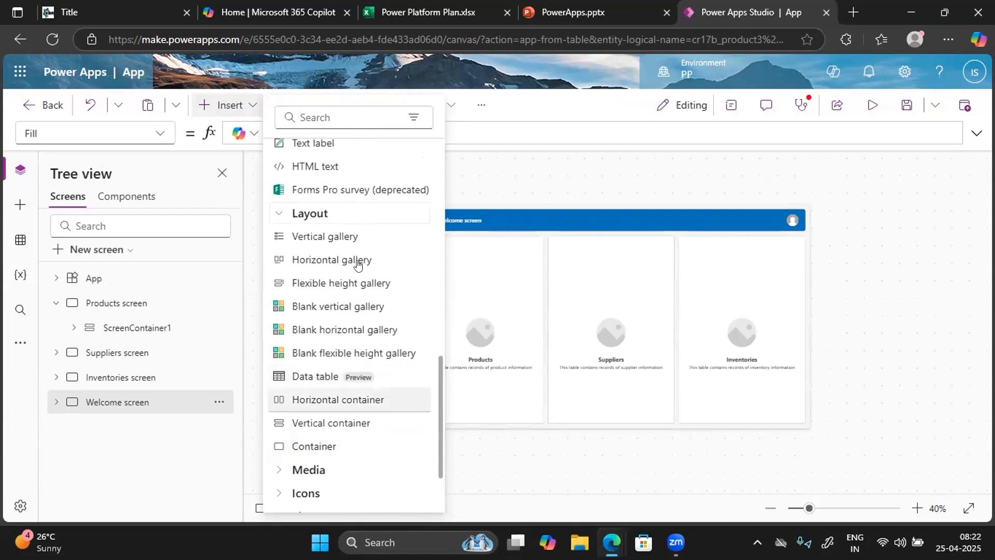
{"action": "scroll", "coordinate": [307, 439], "scroll_direction": "down", "scroll_amount": 2}
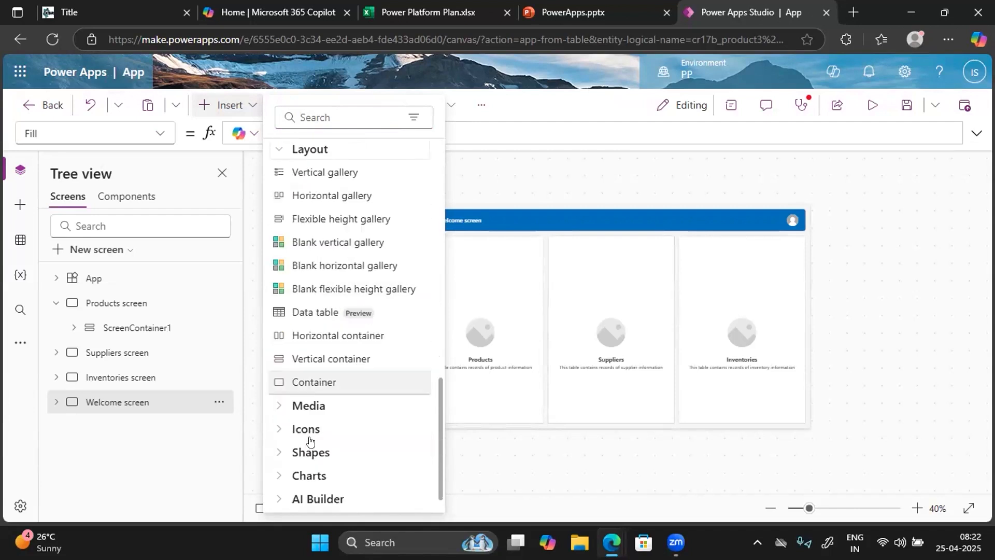
Examine the insertable controls in the Media category and look through the list of icons
{"action": "left_click", "coordinate": [278, 407]}
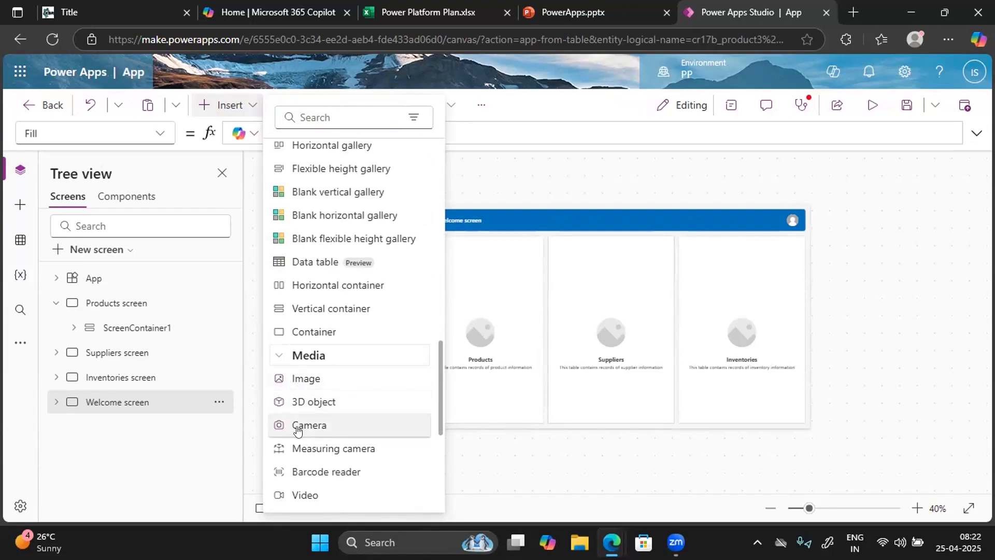
{"action": "scroll", "coordinate": [297, 430], "scroll_direction": "down", "scroll_amount": 5}
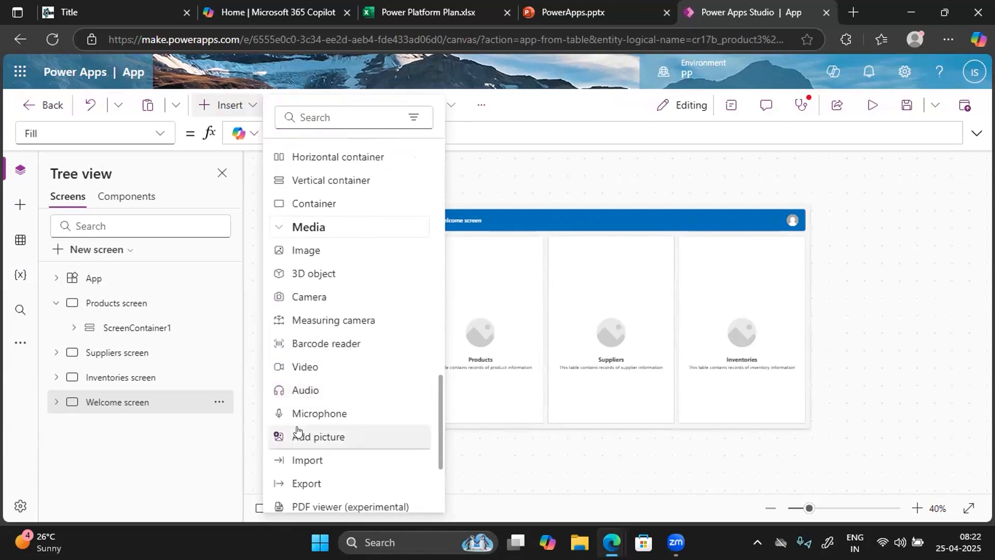
{"action": "left_click", "coordinate": [277, 430]}
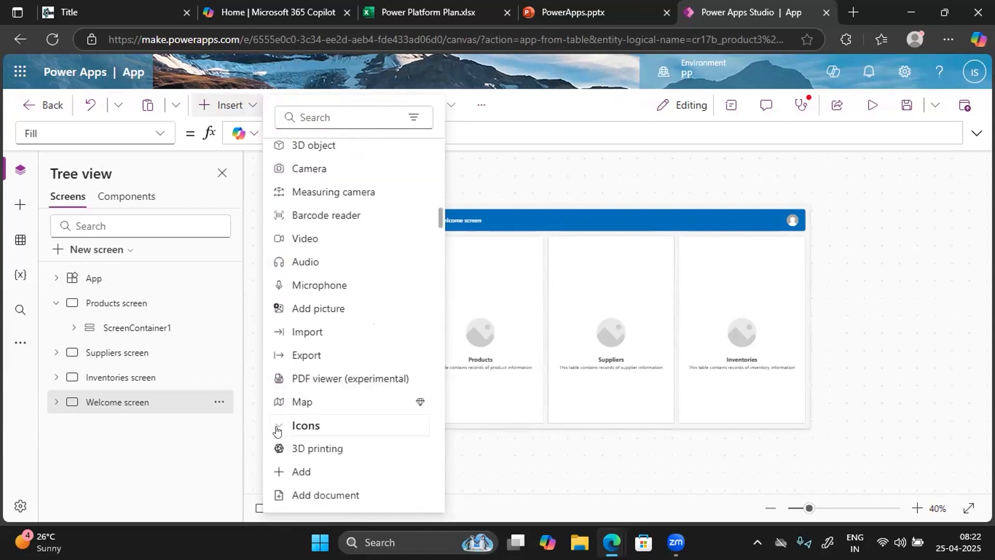
{"action": "scroll", "coordinate": [269, 404], "scroll_direction": "down", "scroll_amount": 3}
{"action": "scroll", "coordinate": [306, 458], "scroll_direction": "down", "scroll_amount": 15}
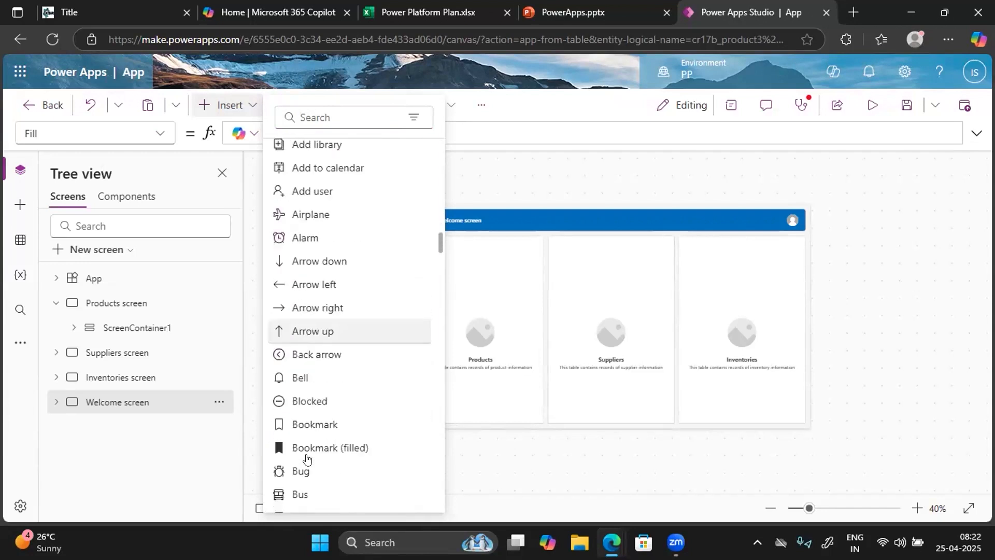
{"action": "scroll", "coordinate": [305, 459], "scroll_direction": "down", "scroll_amount": 15}
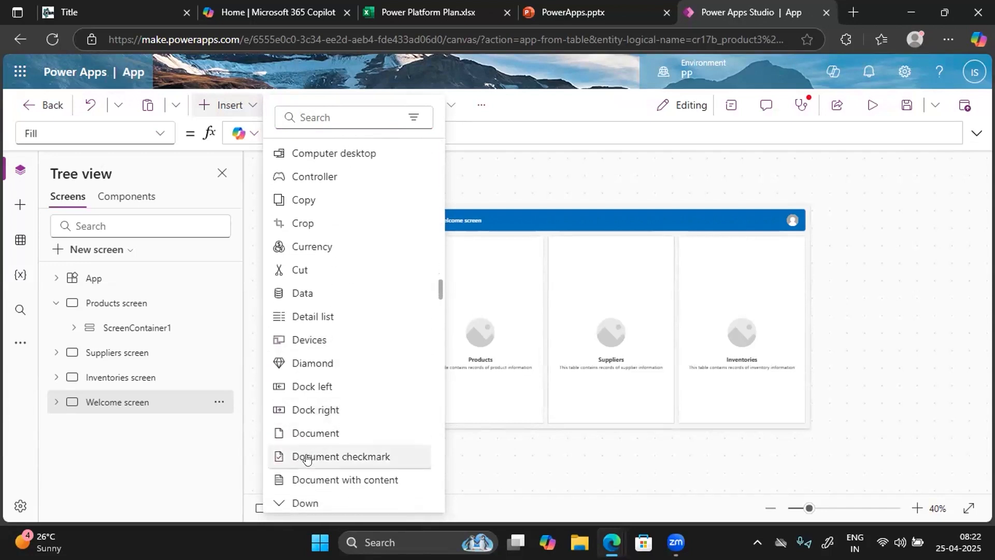
{"action": "scroll", "coordinate": [305, 459], "scroll_direction": "down", "scroll_amount": 15}
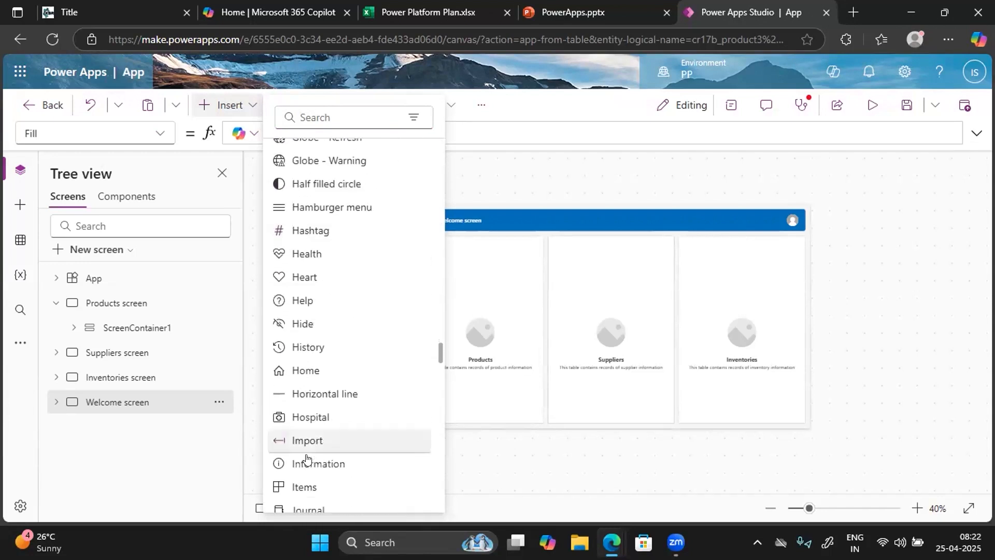
{"action": "scroll", "coordinate": [306, 459], "scroll_direction": "down", "scroll_amount": 15}
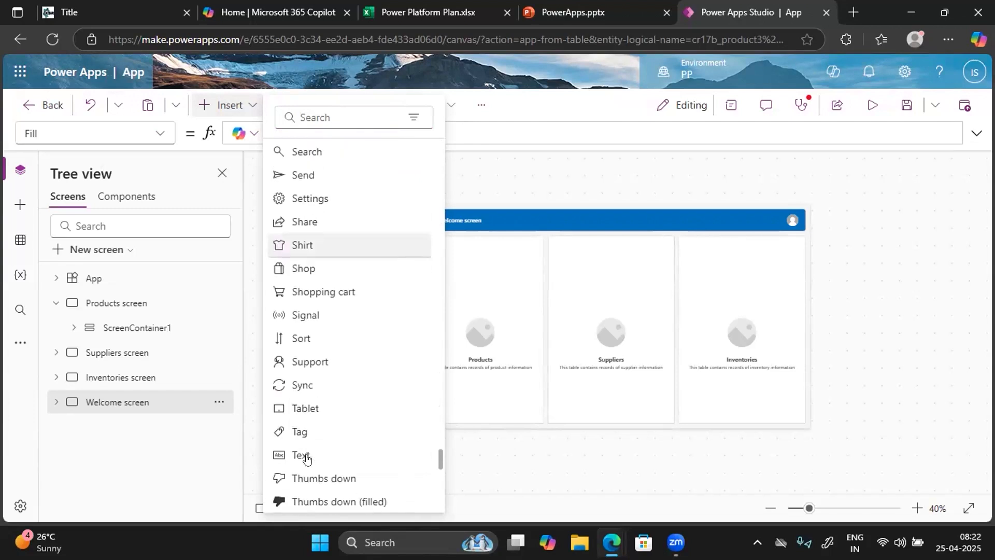
Examine the insertable items in the Shapes, Charts, AI Builder and Mixed Reality categories
{"action": "scroll", "coordinate": [306, 459], "scroll_direction": "down", "scroll_amount": 2}
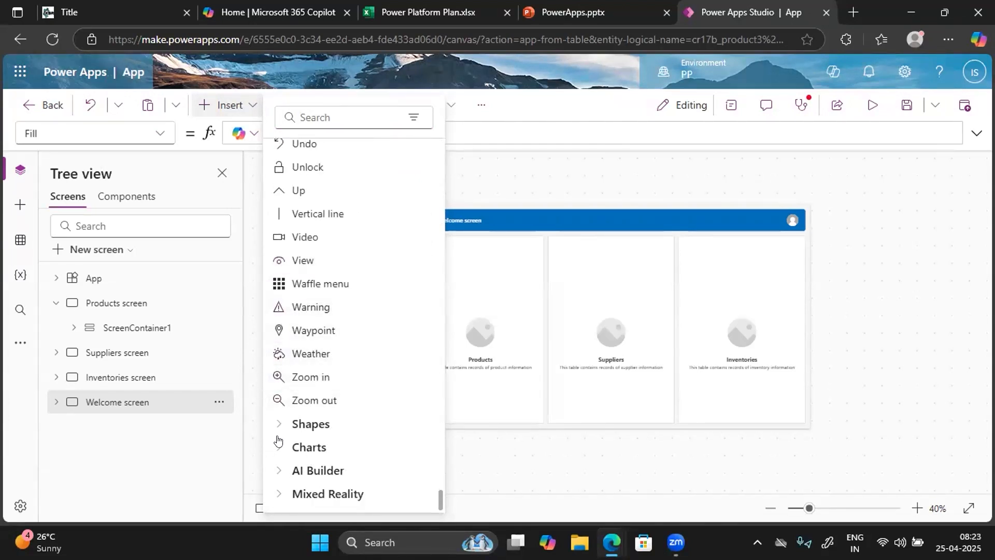
{"action": "scroll", "coordinate": [307, 450], "scroll_direction": "down", "scroll_amount": 5}
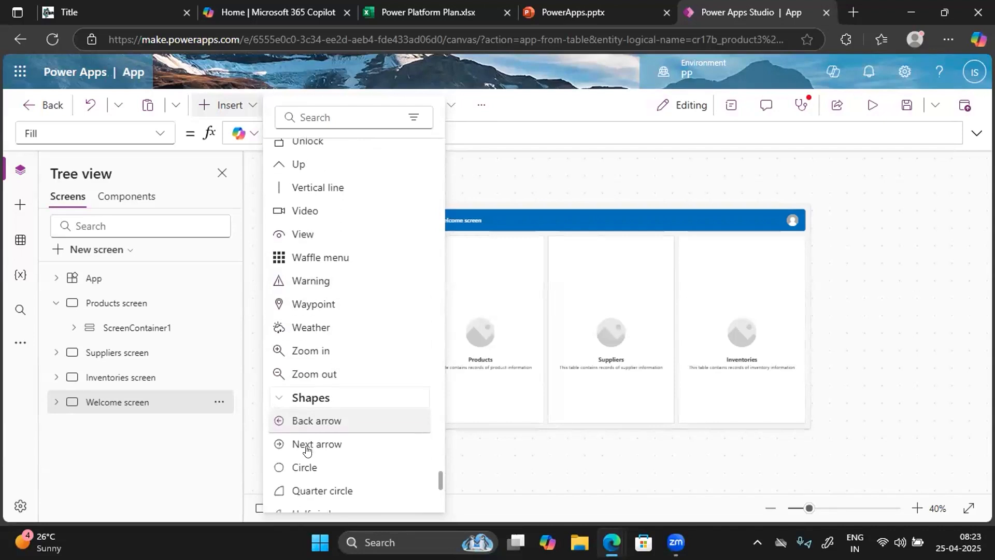
{"action": "scroll", "coordinate": [306, 449], "scroll_direction": "down", "scroll_amount": 2}
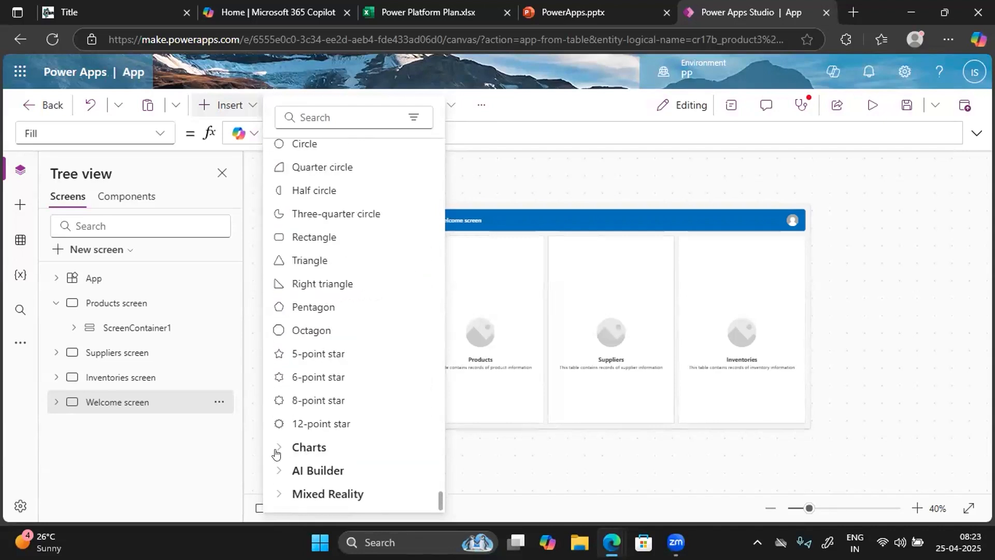
{"action": "scroll", "coordinate": [324, 441], "scroll_direction": "down", "scroll_amount": 3}
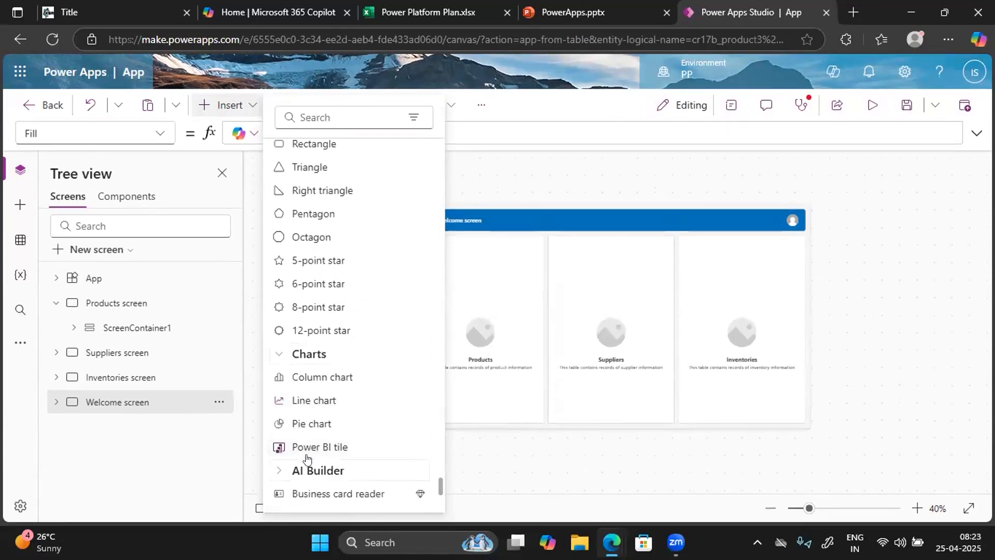
{"action": "scroll", "coordinate": [307, 456], "scroll_direction": "down", "scroll_amount": 5}
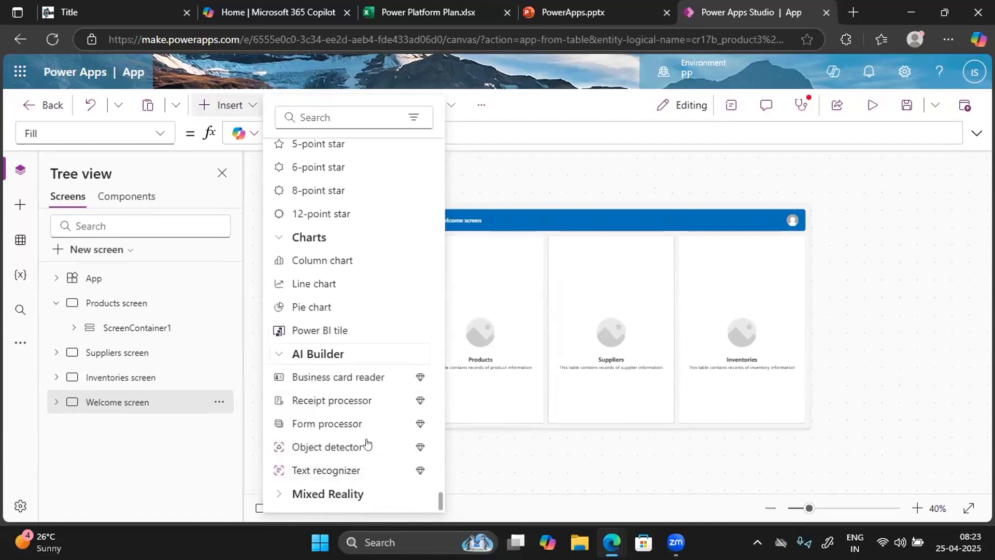
{"action": "scroll", "coordinate": [291, 454], "scroll_direction": "down", "scroll_amount": 3}
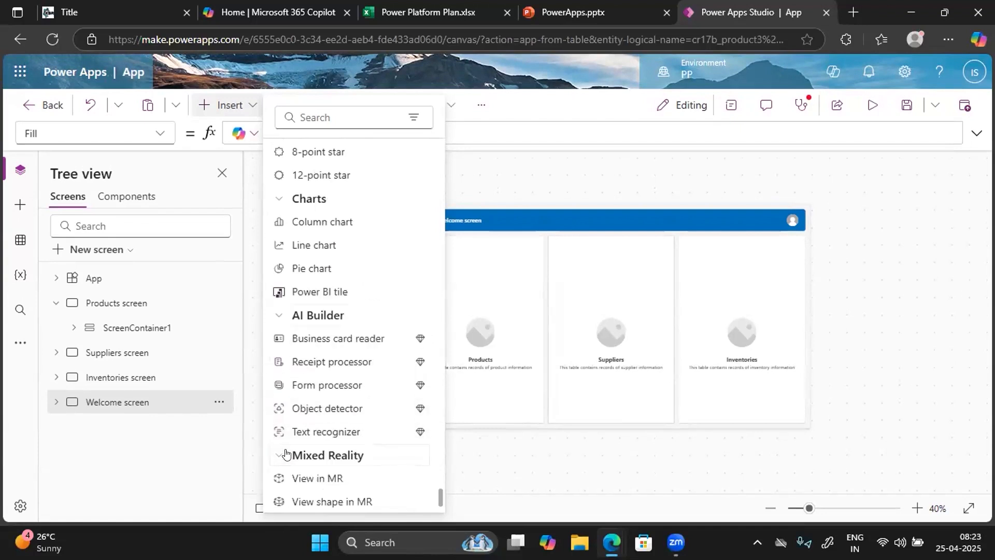
{"action": "scroll", "coordinate": [314, 453], "scroll_direction": "down", "scroll_amount": 1}
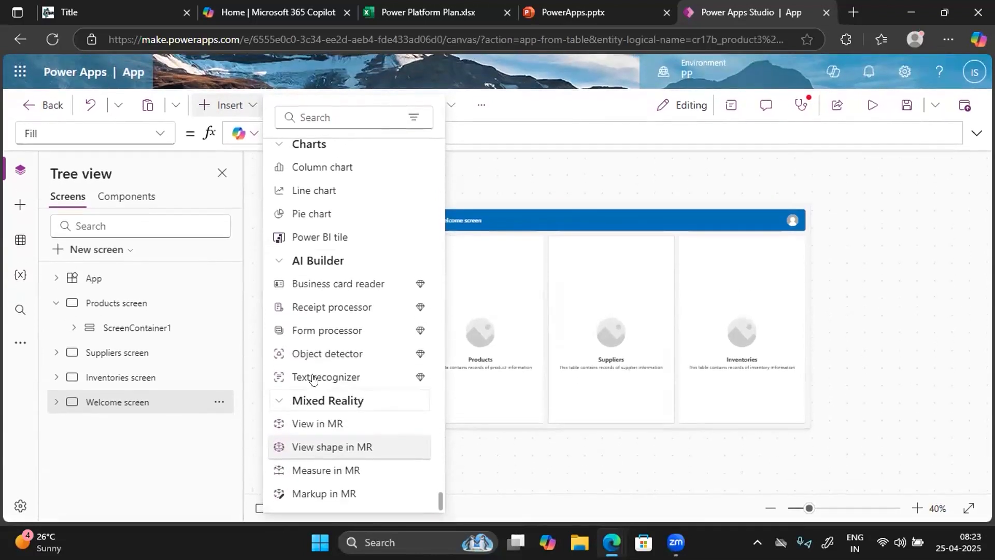
Go back to the Popular controls at the start of the insert list and close the list
{"action": "scroll", "coordinate": [307, 348], "scroll_direction": "up", "scroll_amount": 20}
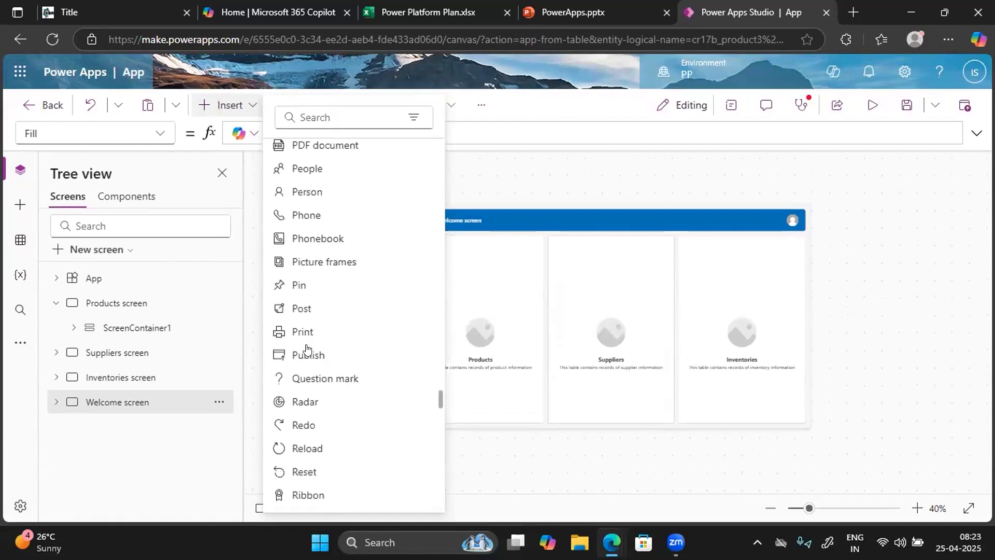
{"action": "scroll", "coordinate": [307, 348], "scroll_direction": "up", "scroll_amount": 20}
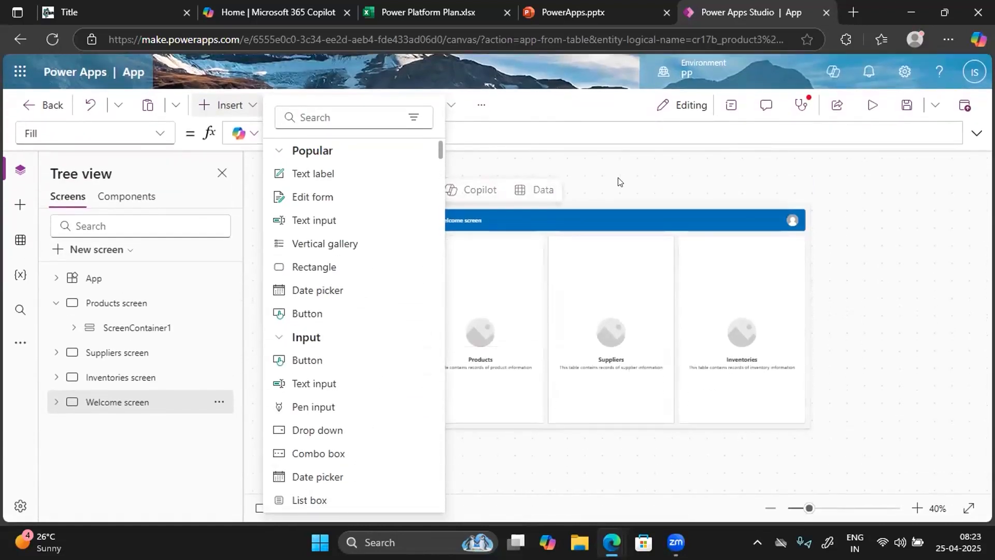
{"action": "left_click", "coordinate": [618, 181]}
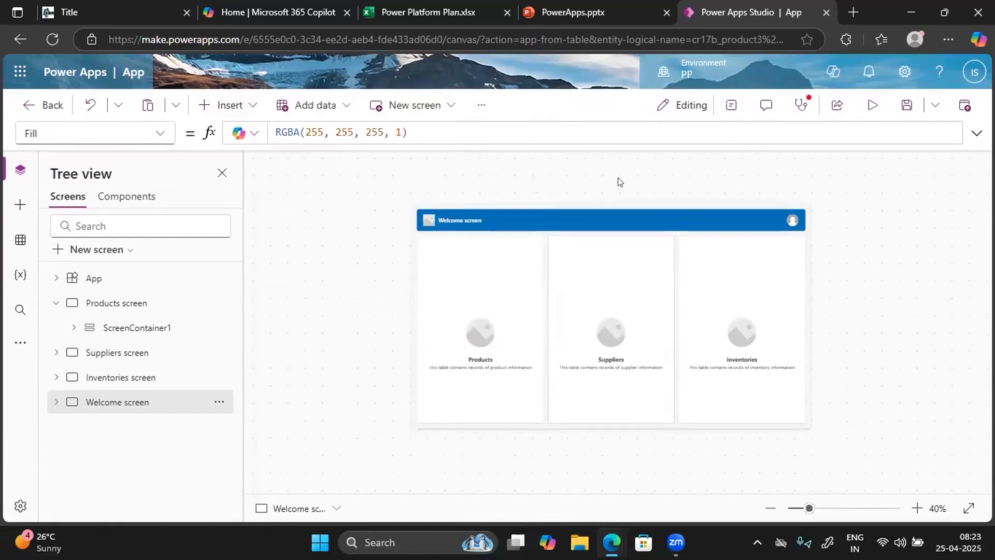
Examine the data sources already in the app and the Dataverse tables available in the current environment
{"action": "left_click", "coordinate": [324, 104]}
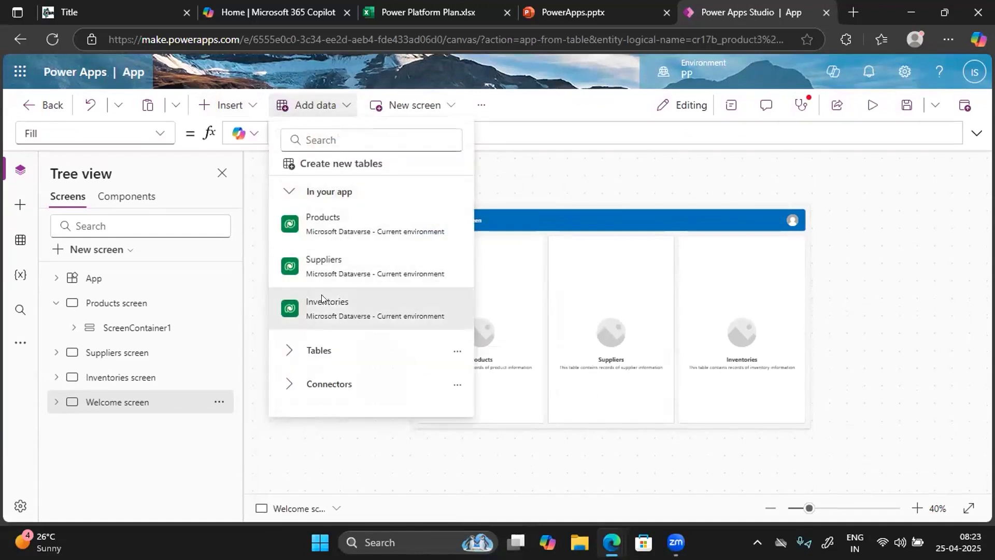
{"action": "mouse_move", "coordinate": [364, 221]}
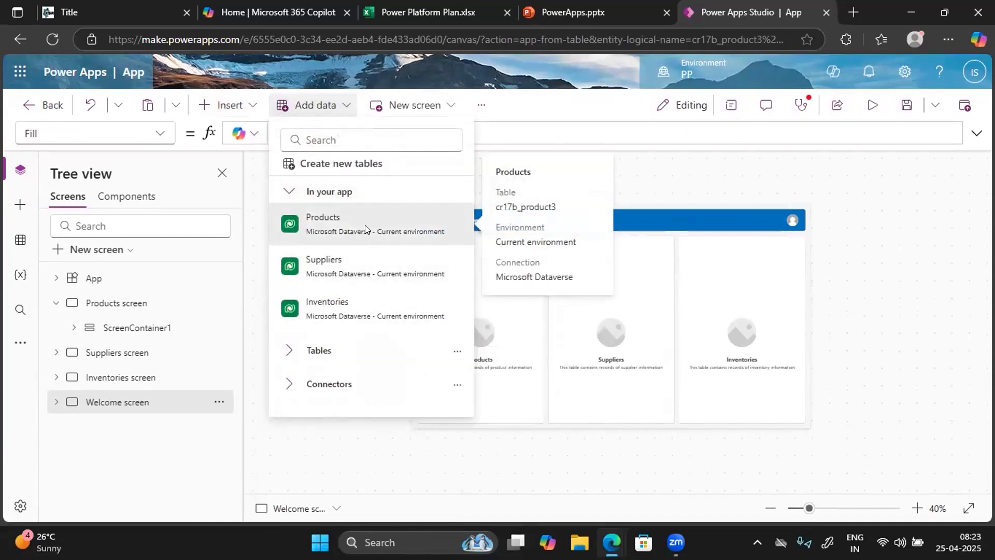
{"action": "left_click", "coordinate": [285, 356]}
{"action": "scroll", "coordinate": [304, 408], "scroll_direction": "down", "scroll_amount": 3}
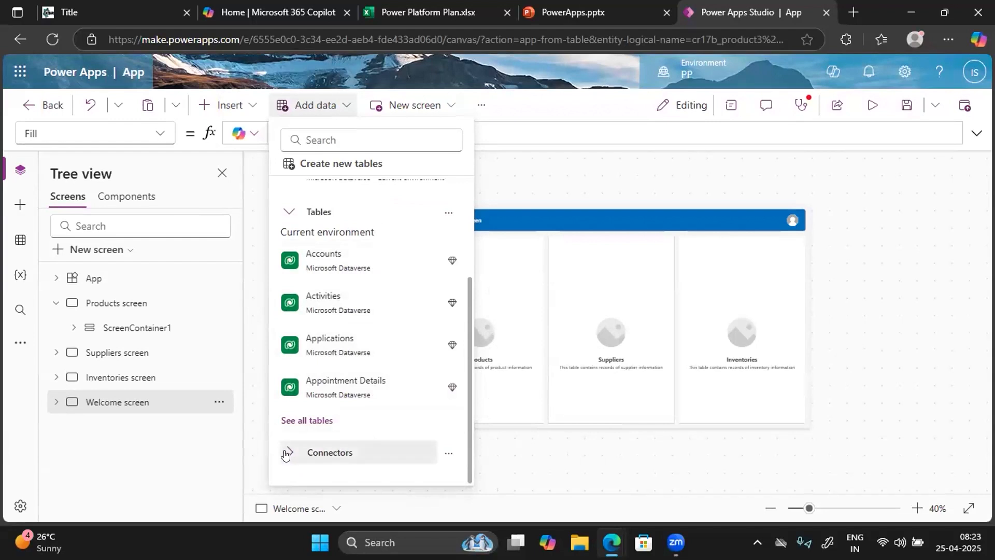
Expand the connectors available for adding data and examine the suggested ones from Approvals through SQL Server
{"action": "scroll", "coordinate": [322, 442], "scroll_direction": "down", "scroll_amount": 3}
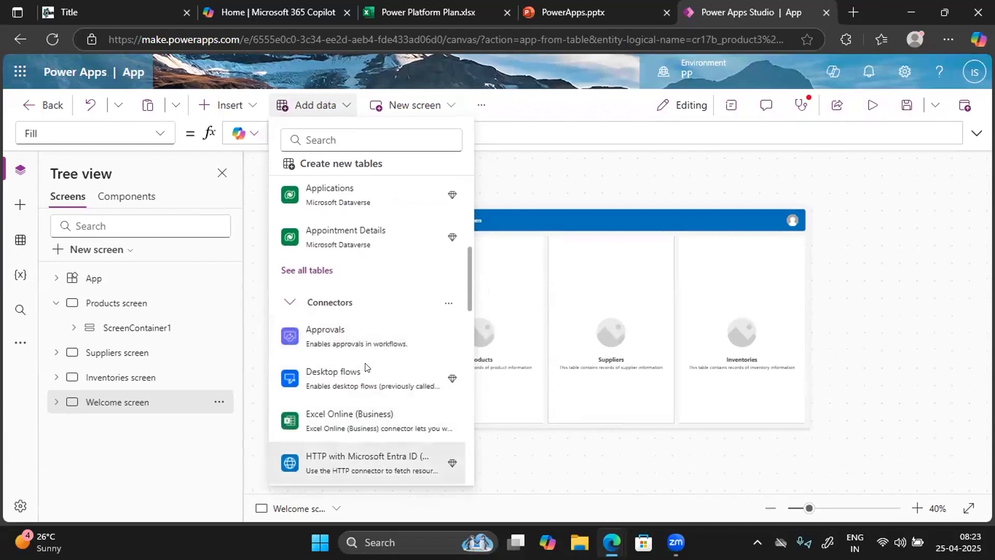
{"action": "scroll", "coordinate": [332, 371], "scroll_direction": "down", "scroll_amount": 8}
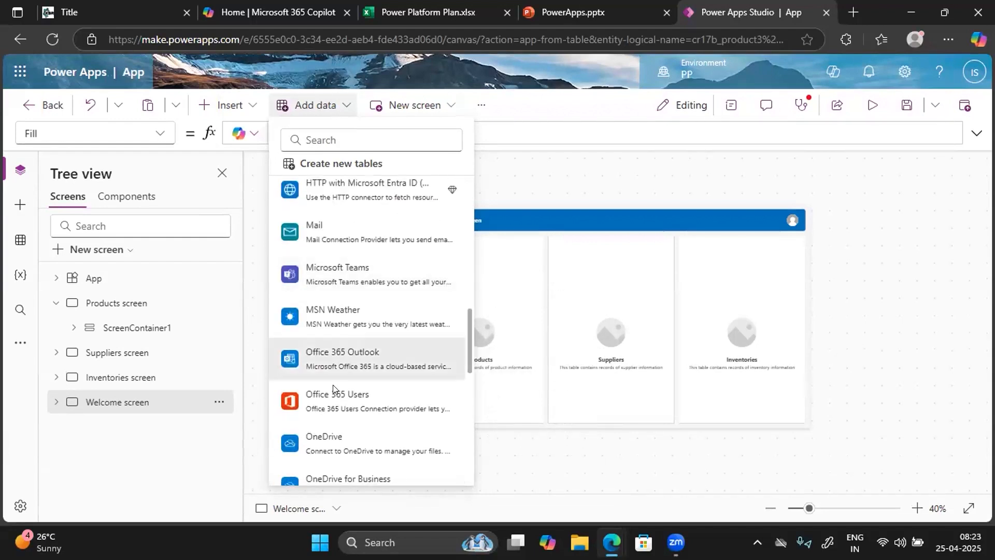
{"action": "scroll", "coordinate": [333, 385], "scroll_direction": "up", "scroll_amount": 8}
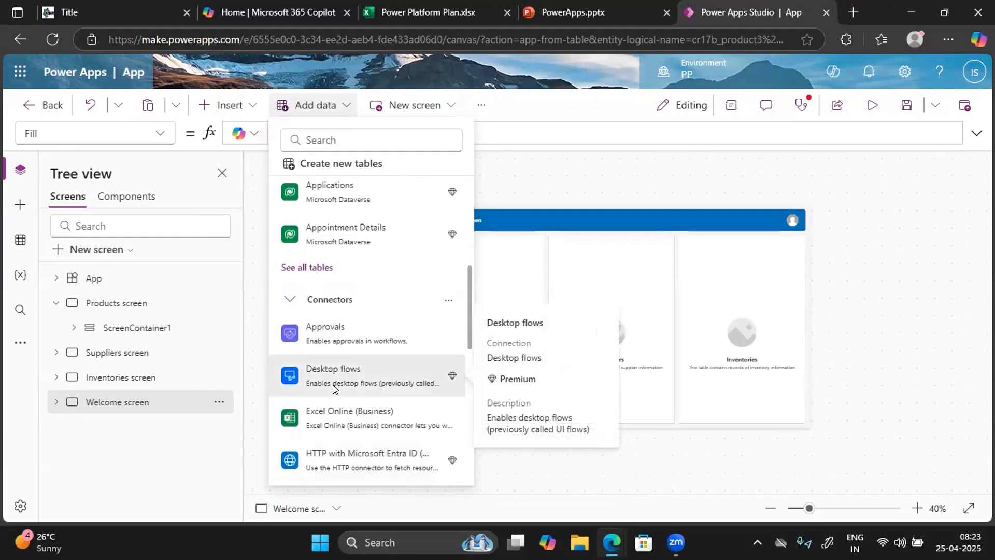
{"action": "scroll", "coordinate": [333, 387], "scroll_direction": "down", "scroll_amount": 3}
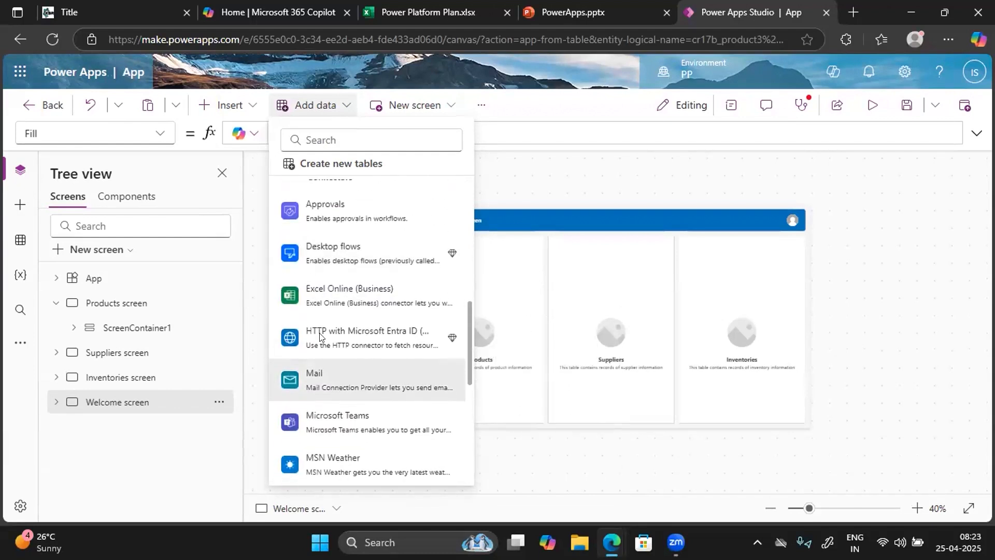
{"action": "scroll", "coordinate": [328, 293], "scroll_direction": "down", "scroll_amount": 2}
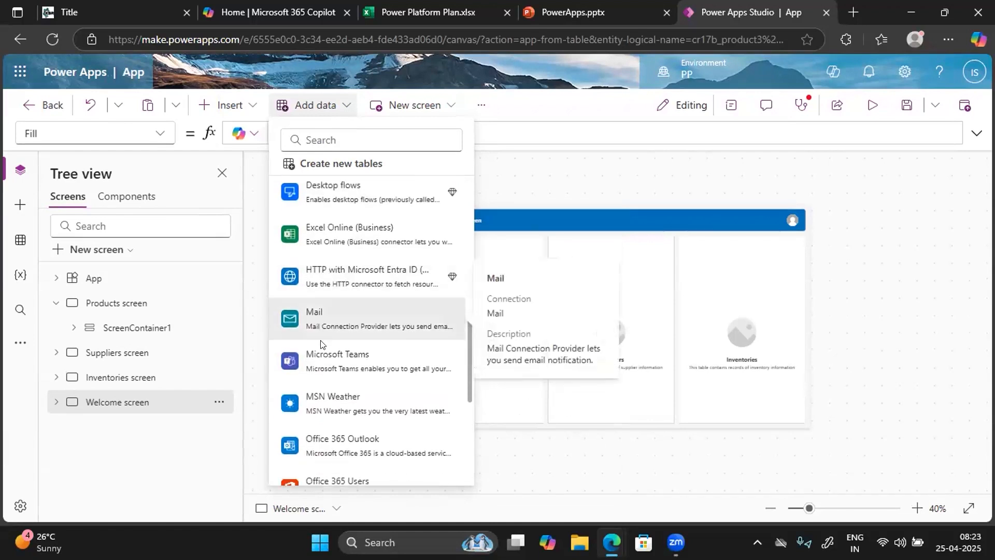
{"action": "scroll", "coordinate": [326, 359], "scroll_direction": "down", "scroll_amount": 2}
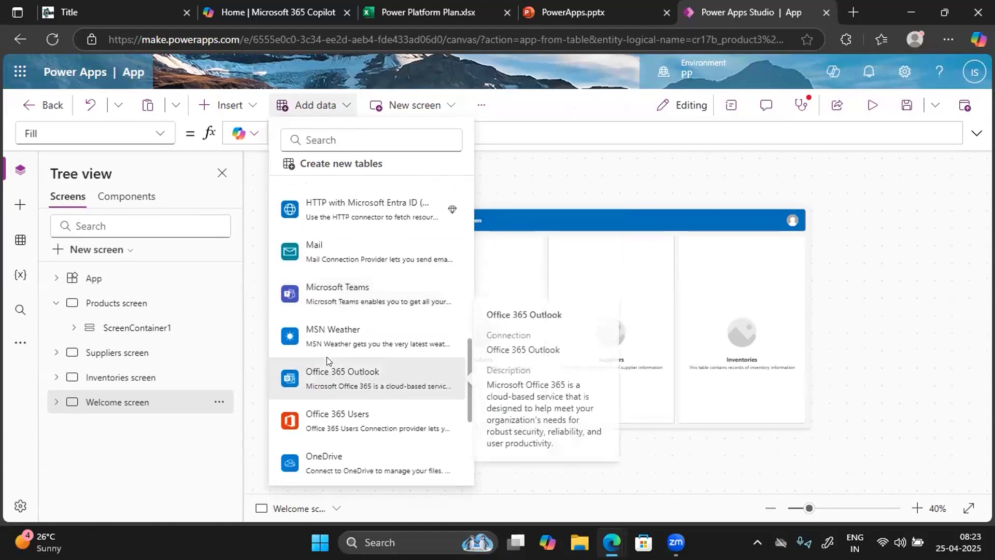
{"action": "scroll", "coordinate": [327, 359], "scroll_direction": "down", "scroll_amount": 7}
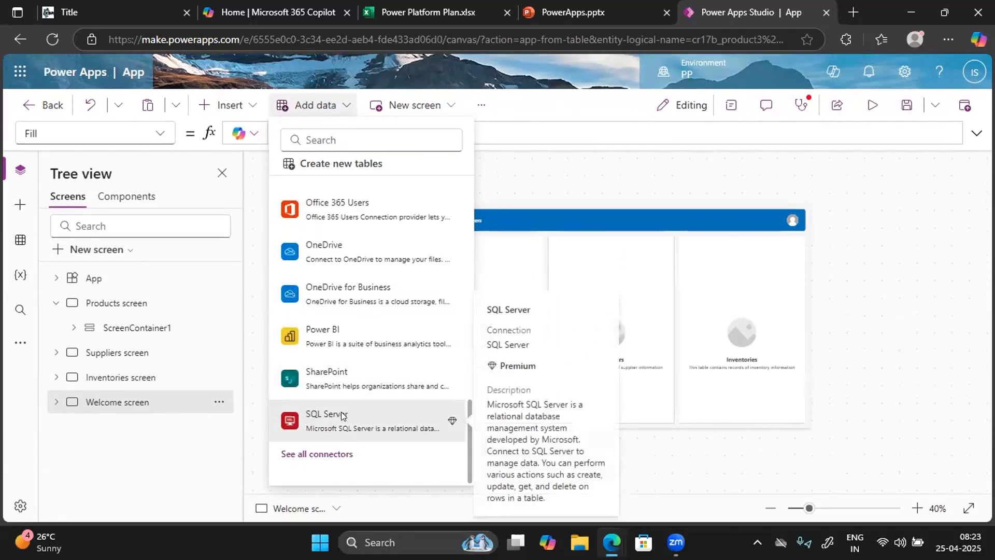
Show all connectors and look through the full list from Import from Excel past the Adobe connectors
{"action": "left_click", "coordinate": [319, 453]}
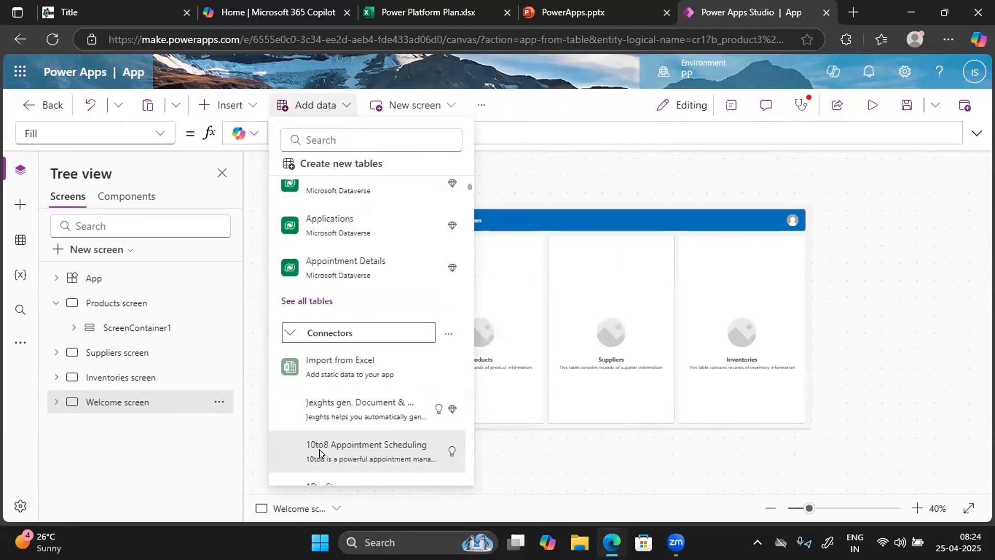
{"action": "scroll", "coordinate": [326, 379], "scroll_direction": "down", "scroll_amount": 1}
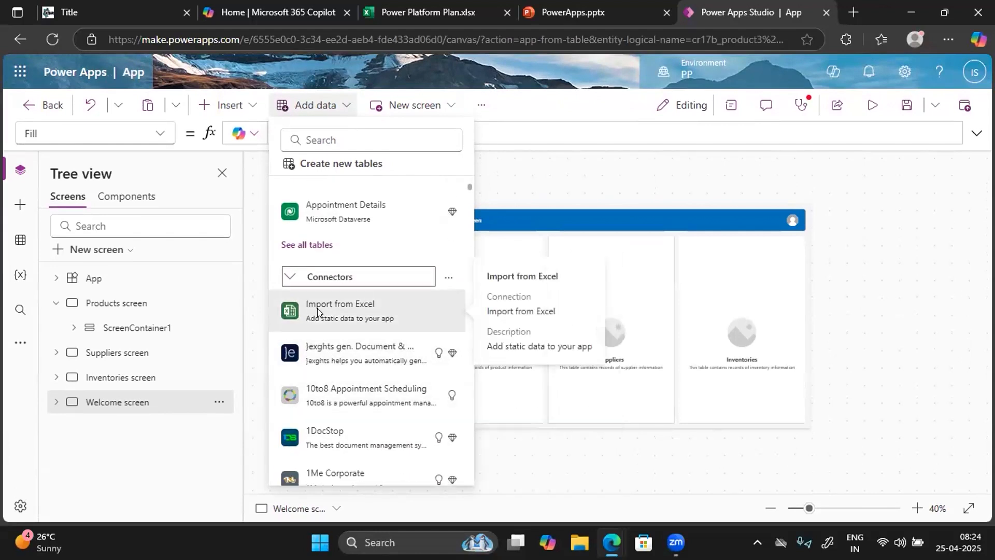
{"action": "scroll", "coordinate": [317, 389], "scroll_direction": "down", "scroll_amount": 1}
{"action": "scroll", "coordinate": [318, 389], "scroll_direction": "down", "scroll_amount": 4}
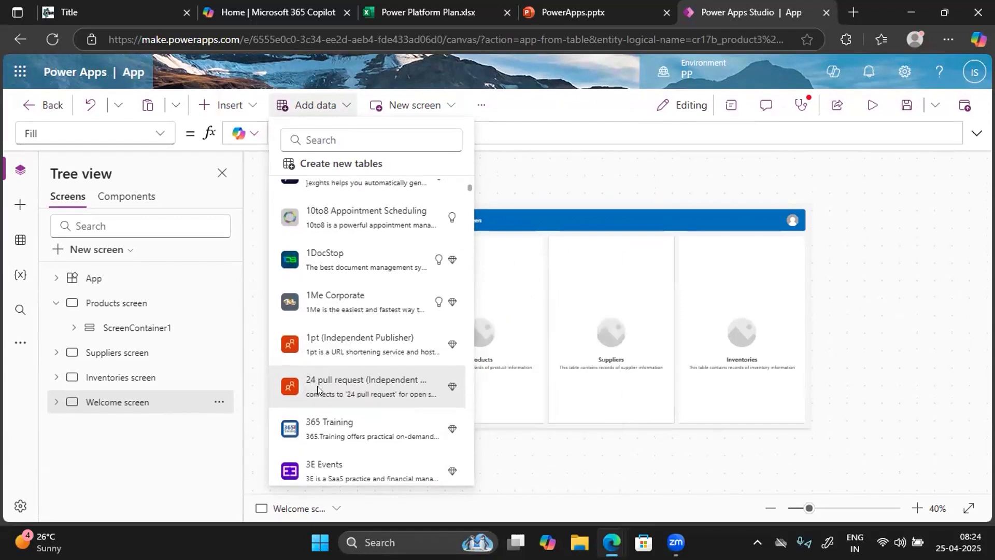
{"action": "scroll", "coordinate": [317, 389], "scroll_direction": "down", "scroll_amount": 4}
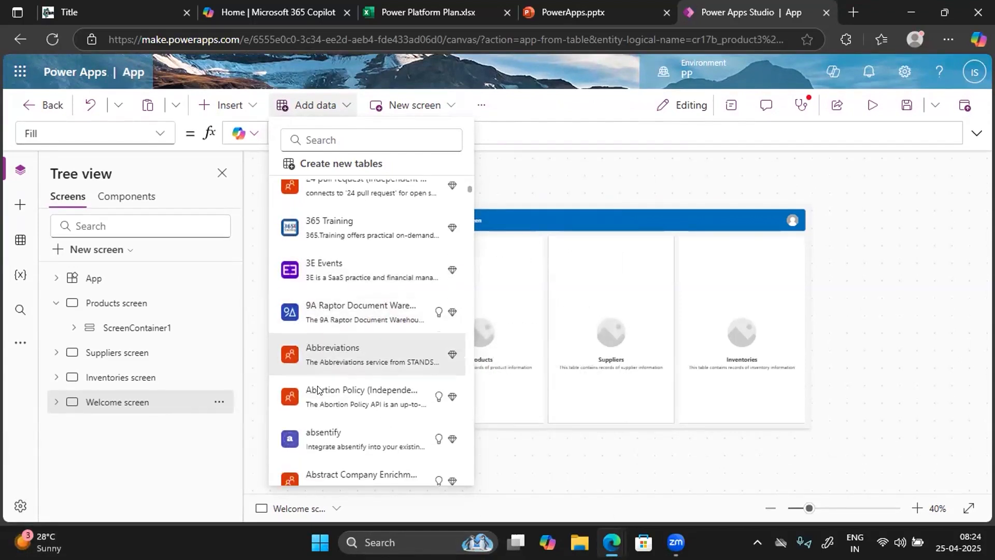
{"action": "scroll", "coordinate": [317, 389], "scroll_direction": "down", "scroll_amount": 6}
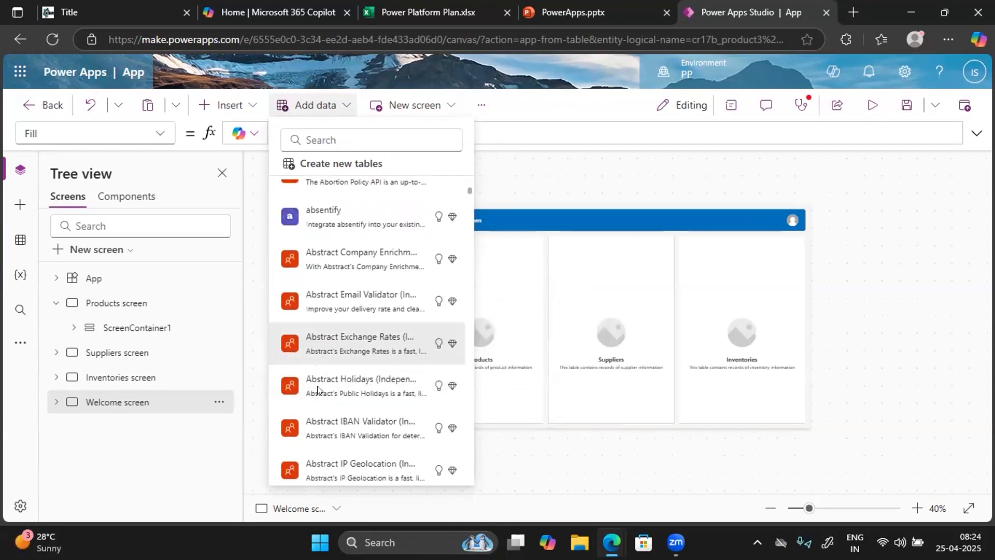
{"action": "scroll", "coordinate": [318, 388], "scroll_direction": "down", "scroll_amount": 6}
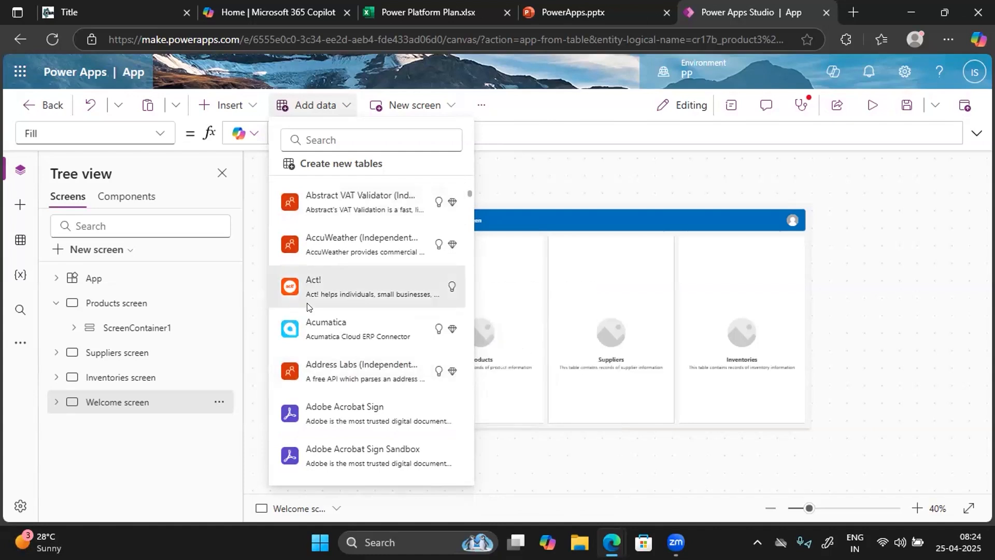
{"action": "scroll", "coordinate": [317, 426], "scroll_direction": "down", "scroll_amount": 3}
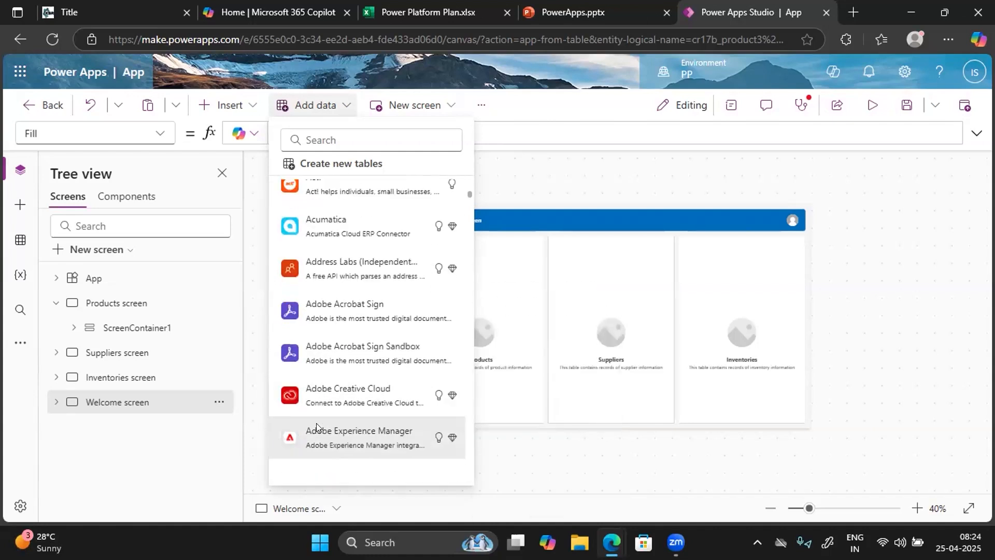
{"action": "scroll", "coordinate": [317, 426], "scroll_direction": "down", "scroll_amount": 10}
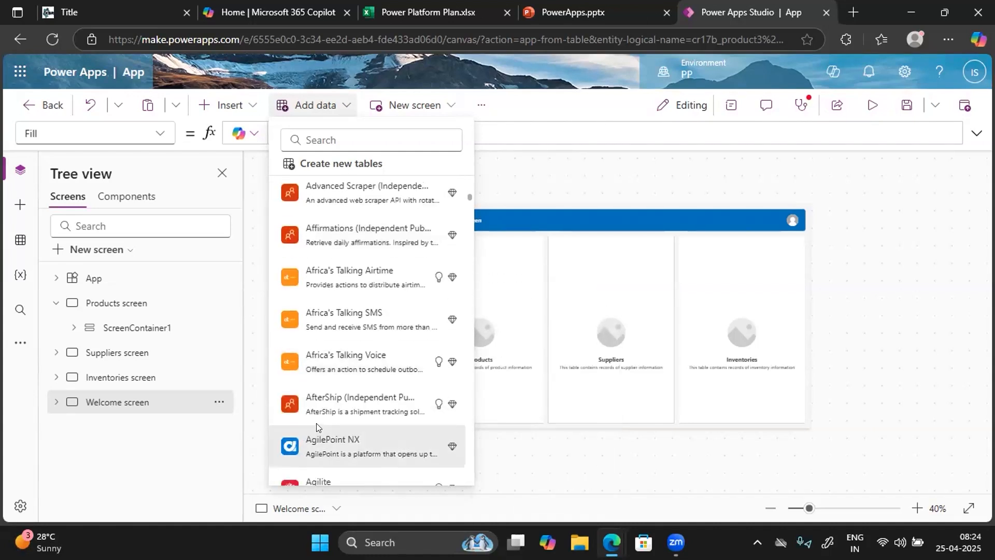
Look further through the full connector list, covering the Airtable, Amazon and Approvals connectors
{"action": "scroll", "coordinate": [319, 426], "scroll_direction": "down", "scroll_amount": 5}
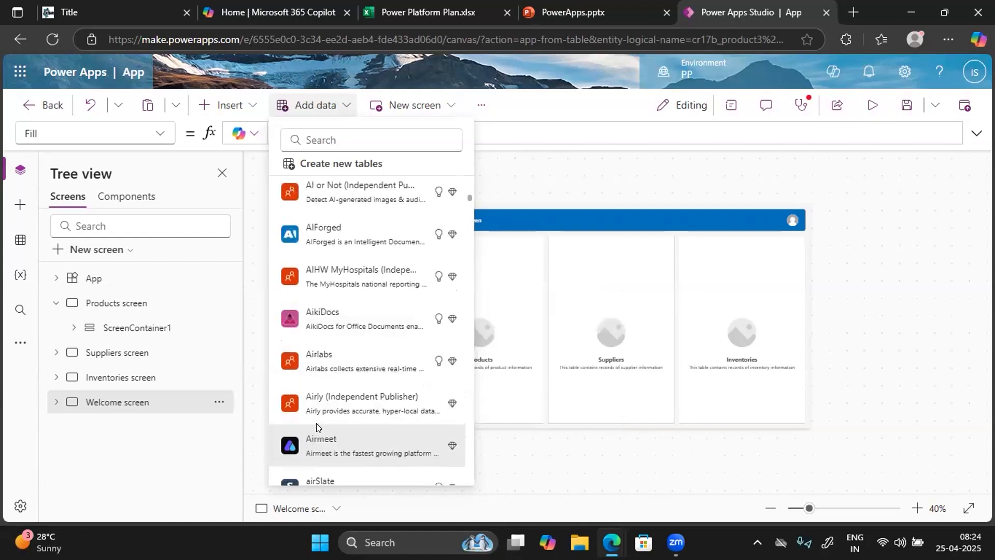
{"action": "scroll", "coordinate": [316, 426], "scroll_direction": "down", "scroll_amount": 3}
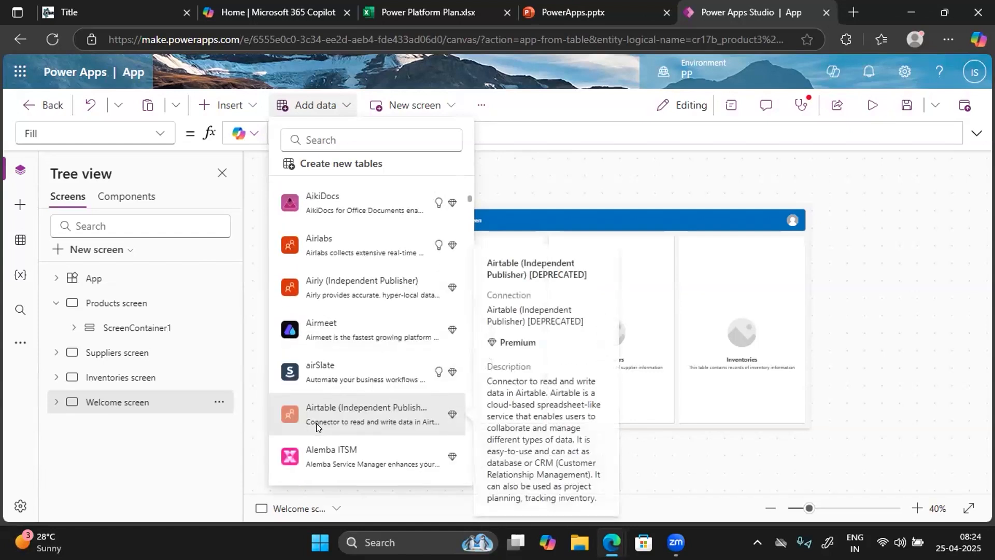
{"action": "scroll", "coordinate": [322, 378], "scroll_direction": "down", "scroll_amount": 3}
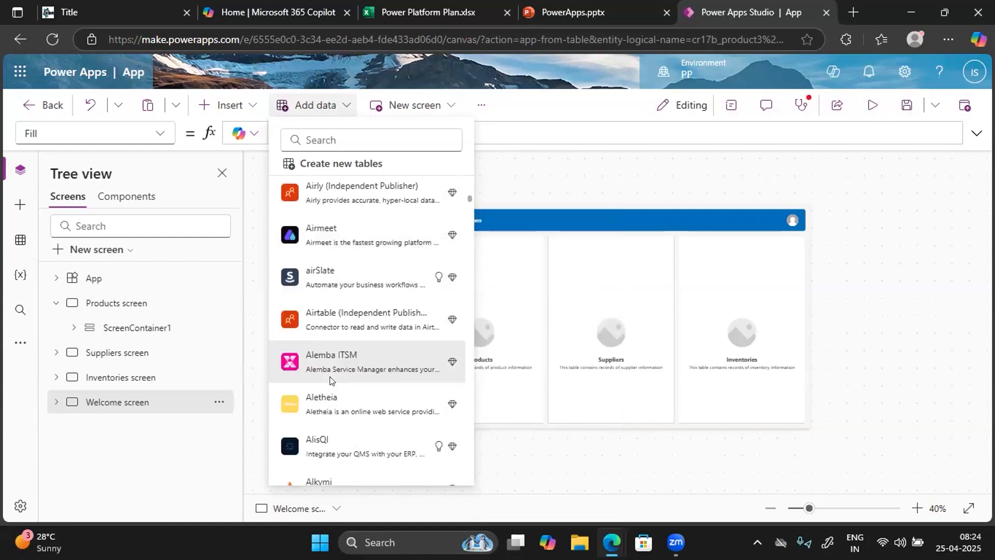
{"action": "scroll", "coordinate": [329, 381], "scroll_direction": "down", "scroll_amount": 3}
{"action": "scroll", "coordinate": [330, 381], "scroll_direction": "down", "scroll_amount": 3}
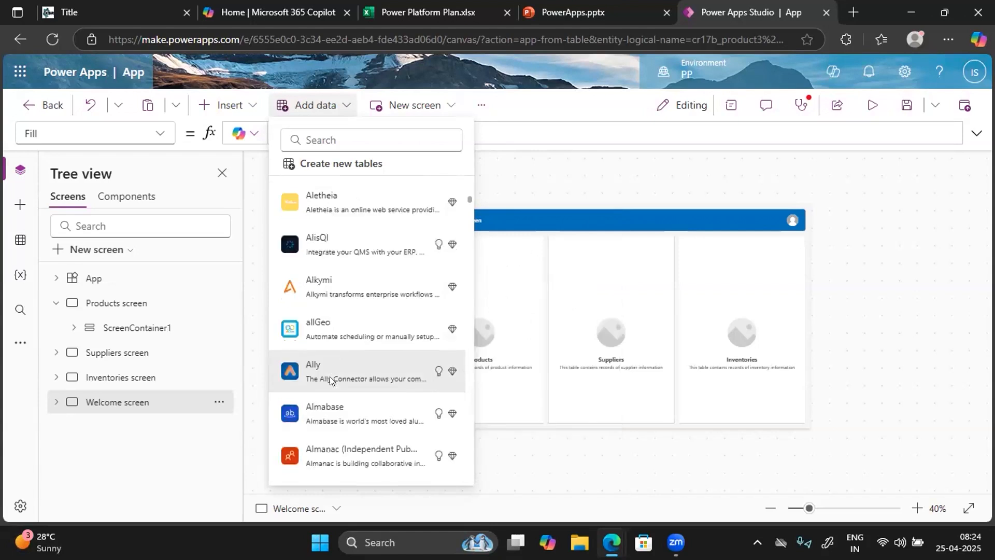
{"action": "scroll", "coordinate": [330, 378], "scroll_direction": "down", "scroll_amount": 4}
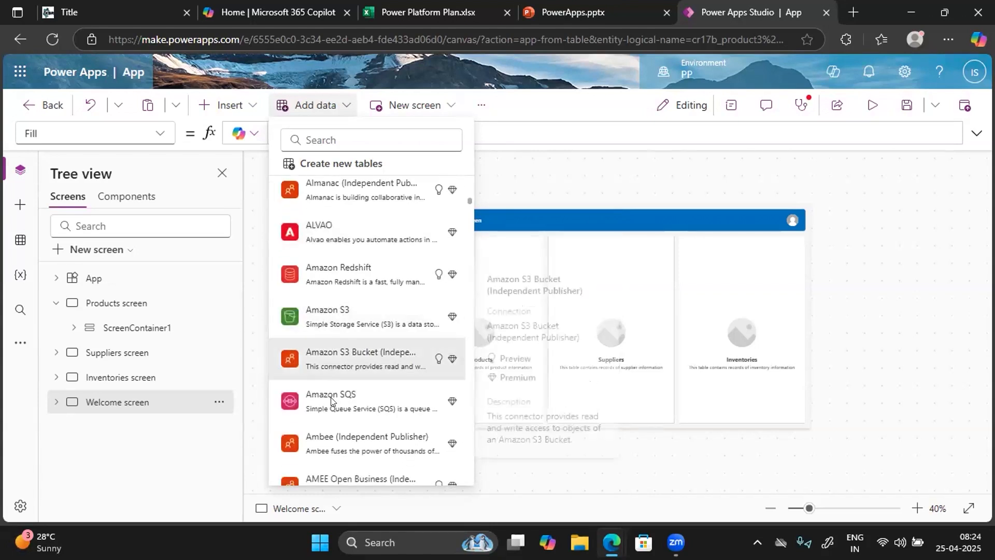
{"action": "scroll", "coordinate": [331, 411], "scroll_direction": "down", "scroll_amount": 5}
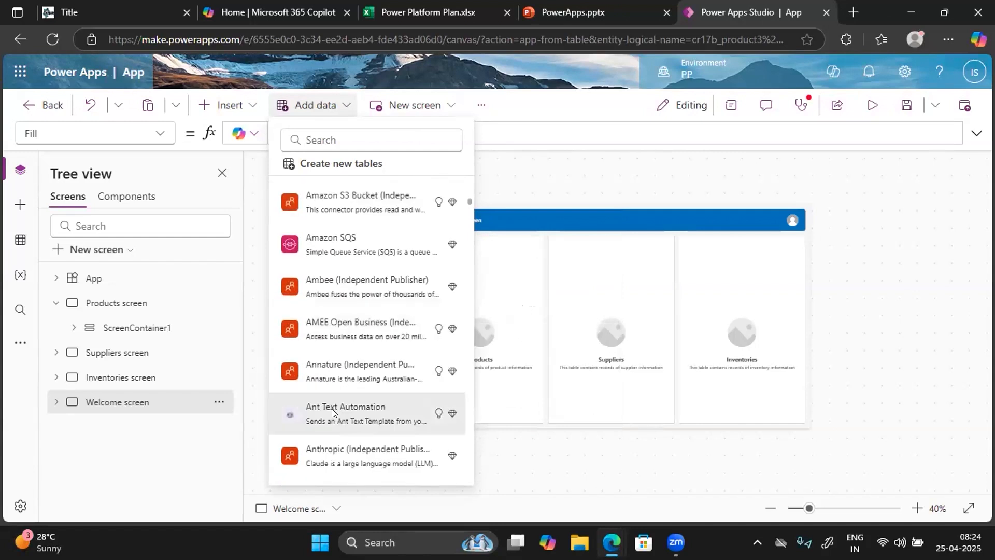
{"action": "scroll", "coordinate": [332, 408], "scroll_direction": "down", "scroll_amount": 2}
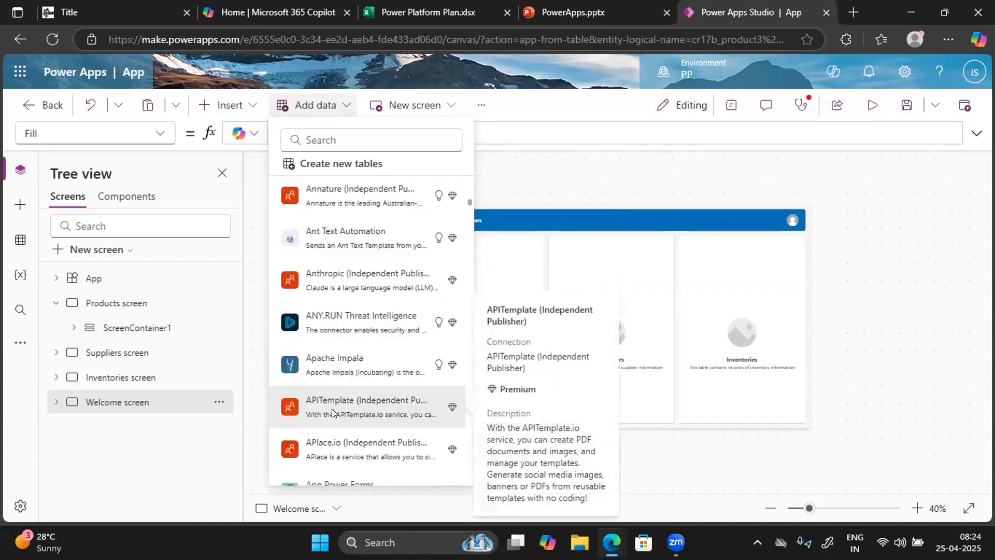
{"action": "scroll", "coordinate": [332, 408], "scroll_direction": "down", "scroll_amount": 4}
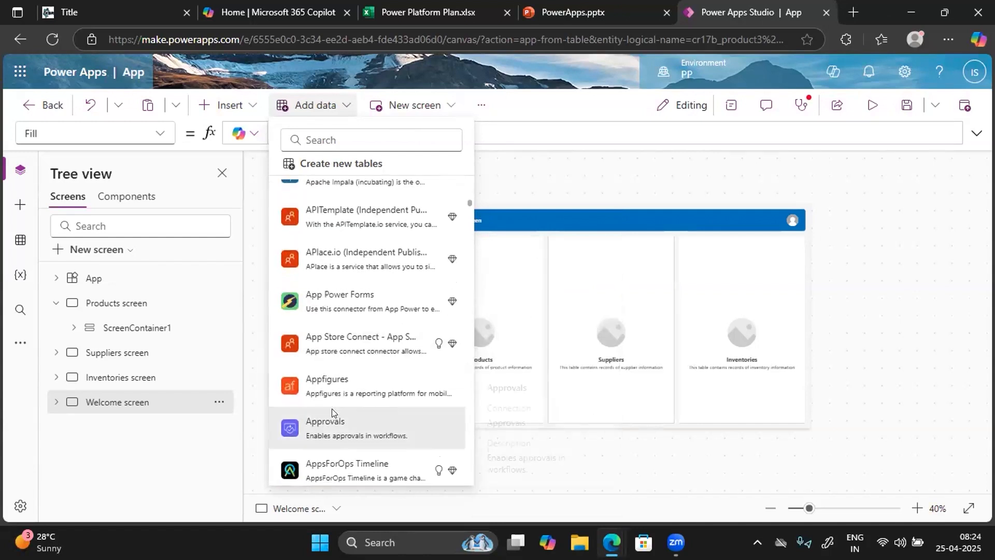
Examine the ArcGIS, Asite and Azure connectors in the full connector list
{"action": "scroll", "coordinate": [331, 412], "scroll_direction": "down", "scroll_amount": 3}
{"action": "scroll", "coordinate": [314, 402], "scroll_direction": "down", "scroll_amount": 9}
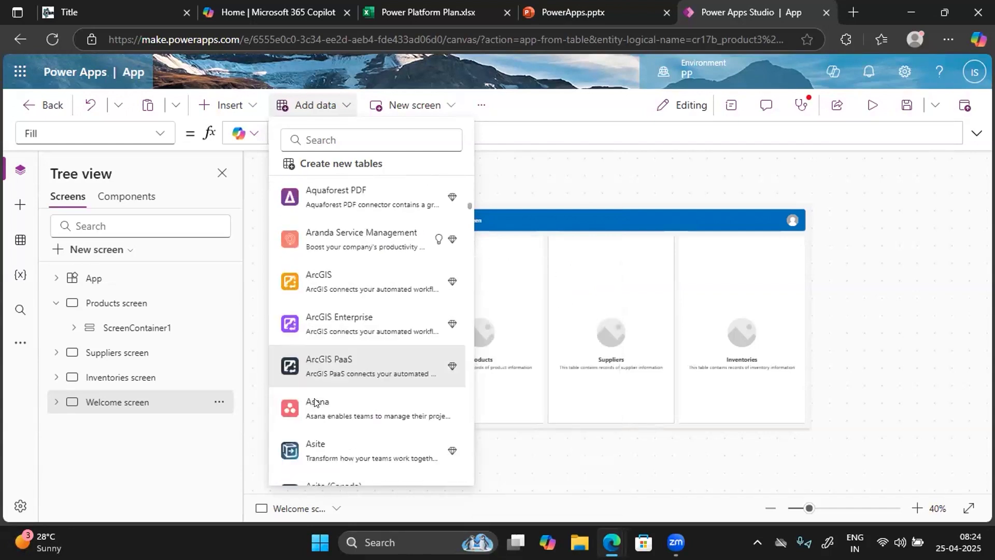
{"action": "scroll", "coordinate": [314, 401], "scroll_direction": "down", "scroll_amount": 8}
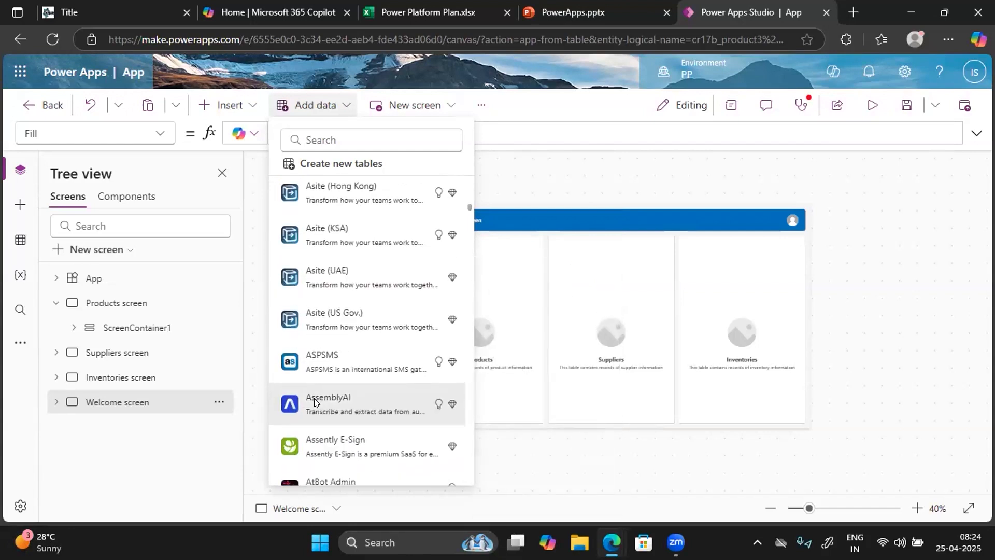
{"action": "scroll", "coordinate": [332, 450], "scroll_direction": "down", "scroll_amount": 4}
{"action": "scroll", "coordinate": [331, 450], "scroll_direction": "down", "scroll_amount": 6}
{"action": "scroll", "coordinate": [332, 453], "scroll_direction": "down", "scroll_amount": 6}
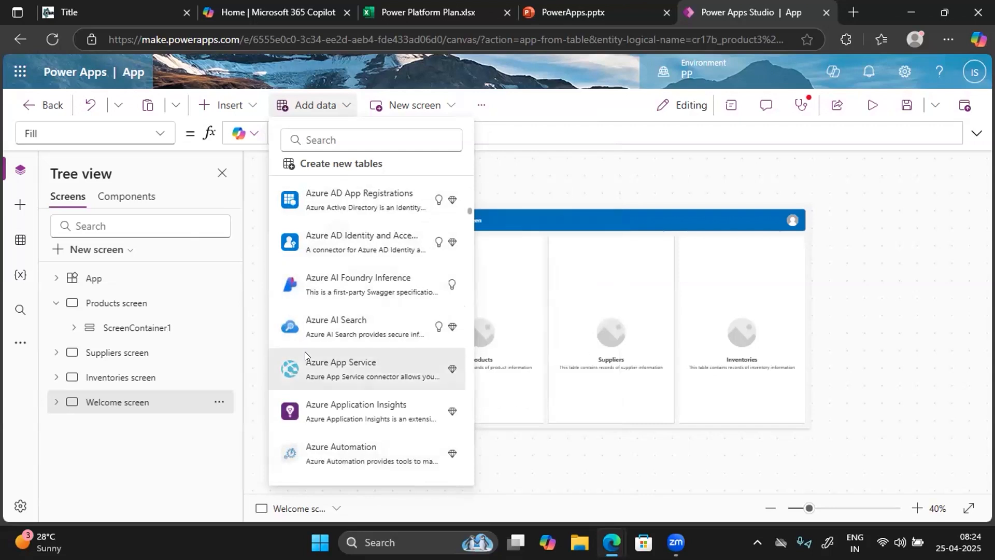
{"action": "scroll", "coordinate": [309, 408], "scroll_direction": "down", "scroll_amount": 3}
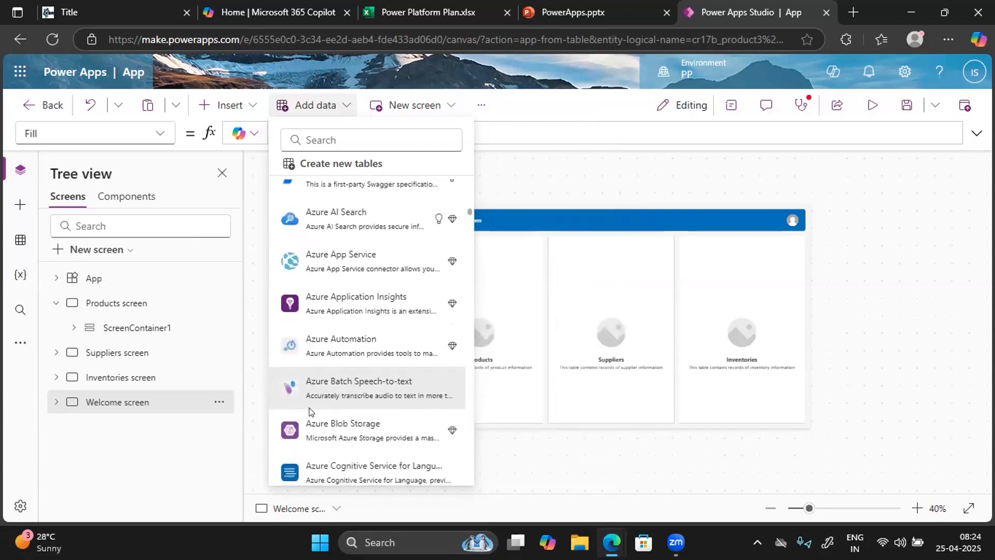
{"action": "scroll", "coordinate": [310, 411], "scroll_direction": "down", "scroll_amount": 1}
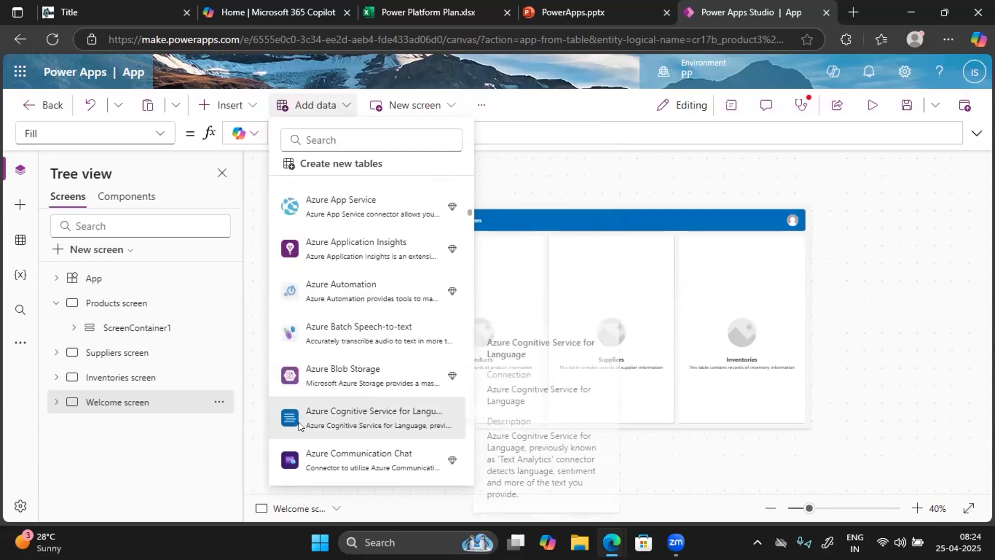
{"action": "scroll", "coordinate": [341, 413], "scroll_direction": "down", "scroll_amount": 5}
{"action": "scroll", "coordinate": [341, 415], "scroll_direction": "down", "scroll_amount": 4}
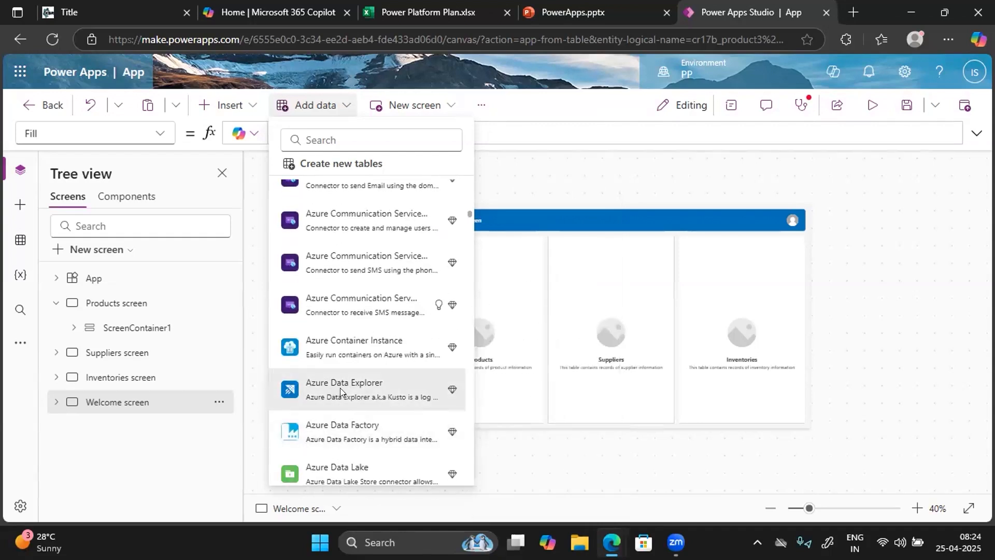
Look further through the full connector list, from the Azure data services past Box and Buffer to the connectors beginning with C
{"action": "scroll", "coordinate": [332, 420], "scroll_direction": "down", "scroll_amount": 2}
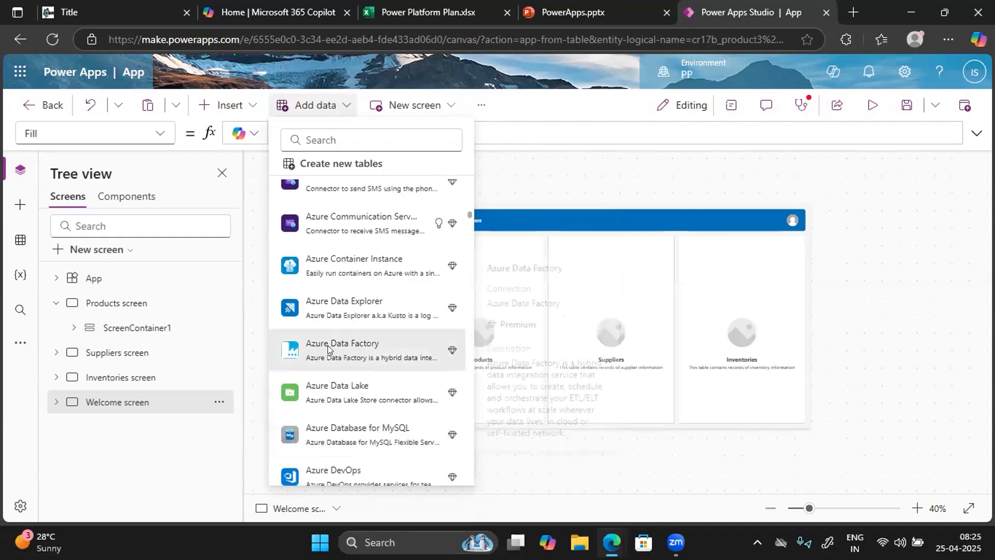
{"action": "mouse_move", "coordinate": [351, 402]}
{"action": "scroll", "coordinate": [360, 411], "scroll_direction": "down", "scroll_amount": 8}
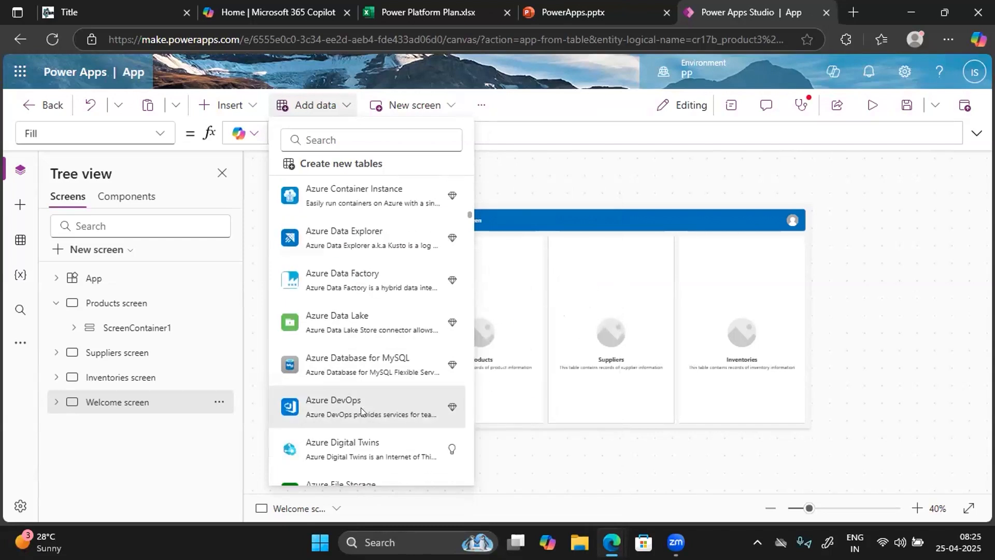
{"action": "scroll", "coordinate": [360, 411], "scroll_direction": "down", "scroll_amount": 20}
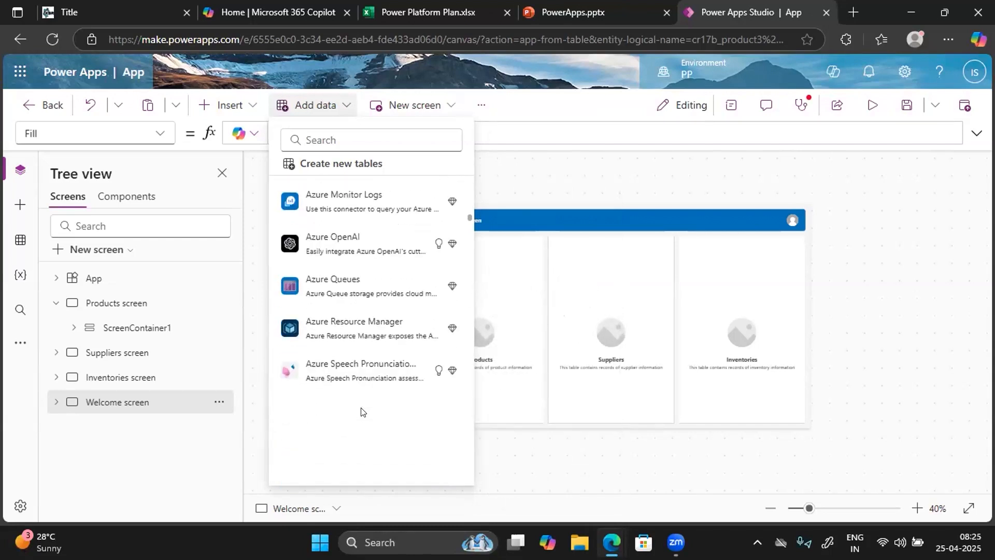
{"action": "scroll", "coordinate": [361, 410], "scroll_direction": "down", "scroll_amount": 20}
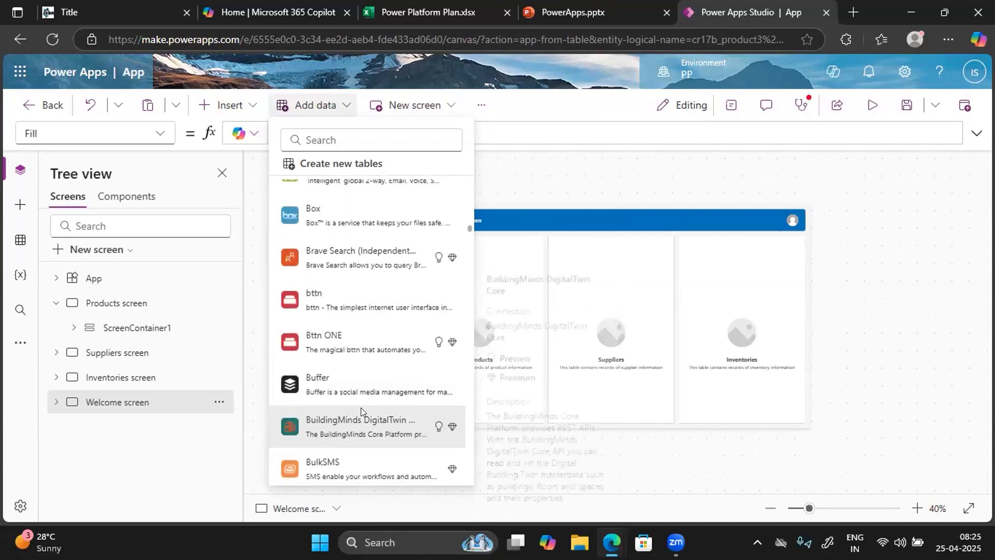
{"action": "scroll", "coordinate": [361, 411], "scroll_direction": "down", "scroll_amount": 3}
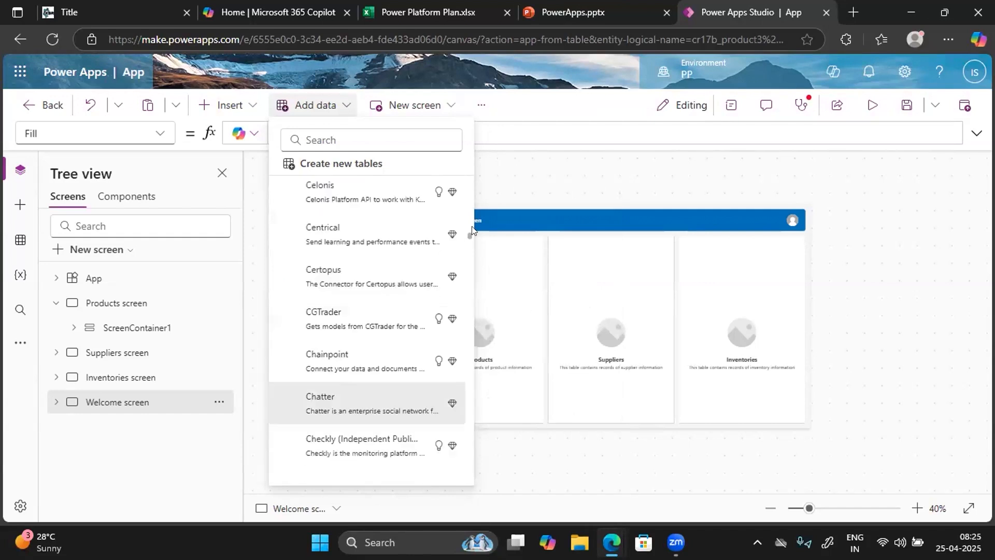
{"action": "scroll", "coordinate": [373, 190], "scroll_direction": "up", "scroll_amount": 20}
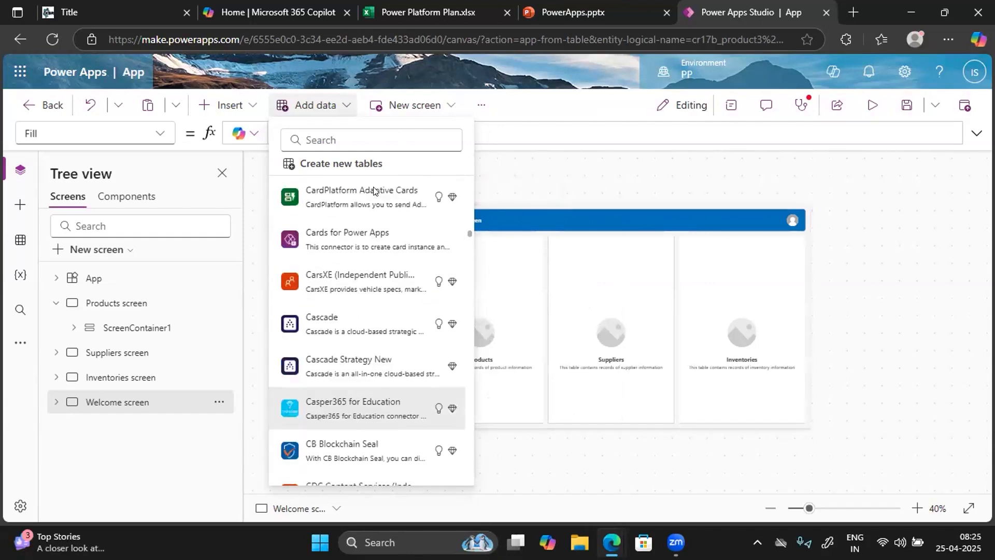
{"action": "scroll", "coordinate": [374, 207], "scroll_direction": "up", "scroll_amount": 20}
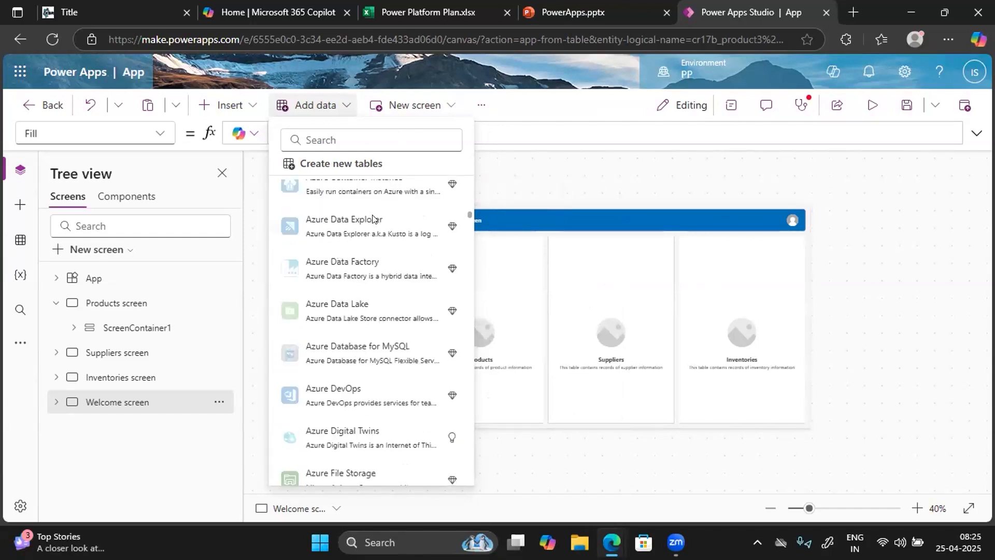
Look over the available new screen layouts and apply a different standard theme to the app
{"action": "left_click", "coordinate": [415, 105]}
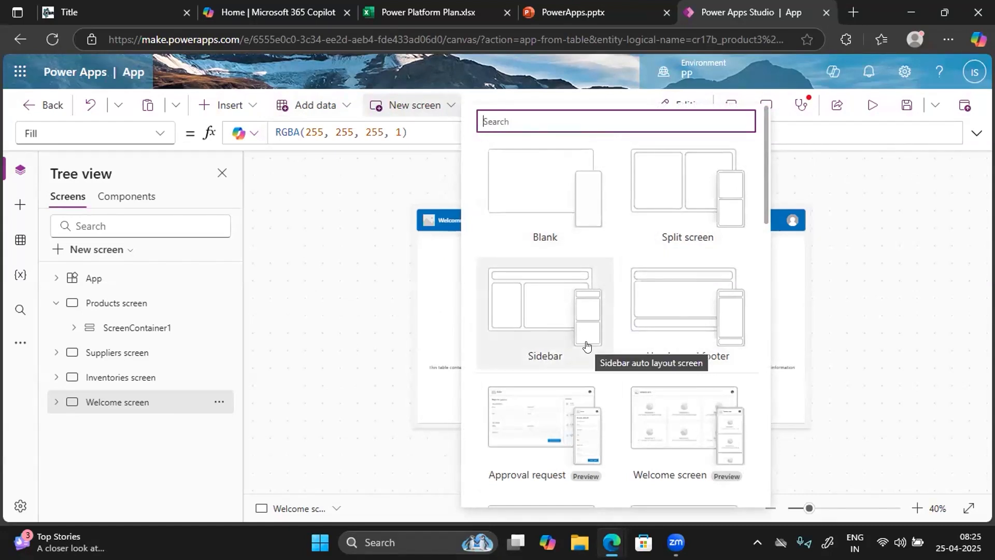
{"action": "left_click", "coordinate": [401, 297]}
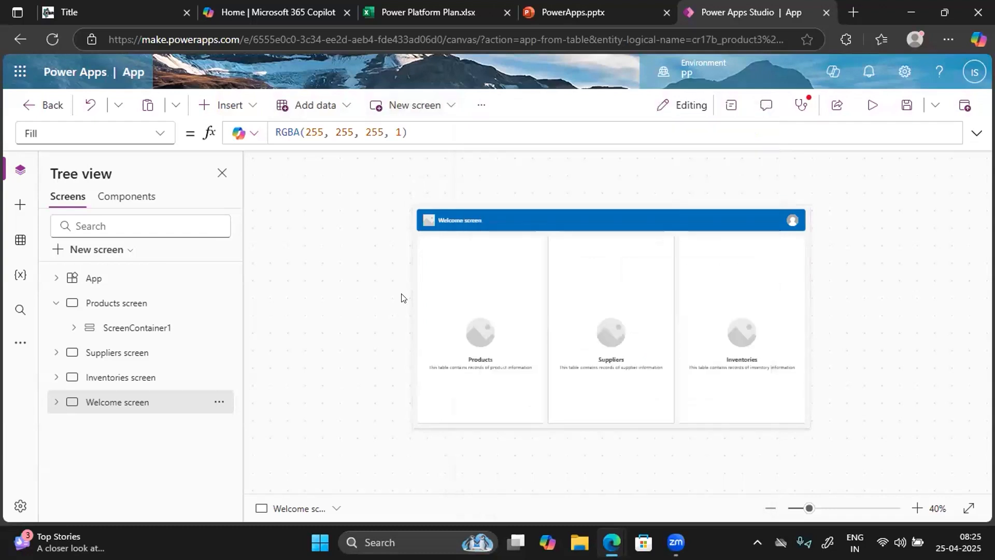
{"action": "left_click", "coordinate": [479, 107]}
{"action": "left_click", "coordinate": [528, 133]}
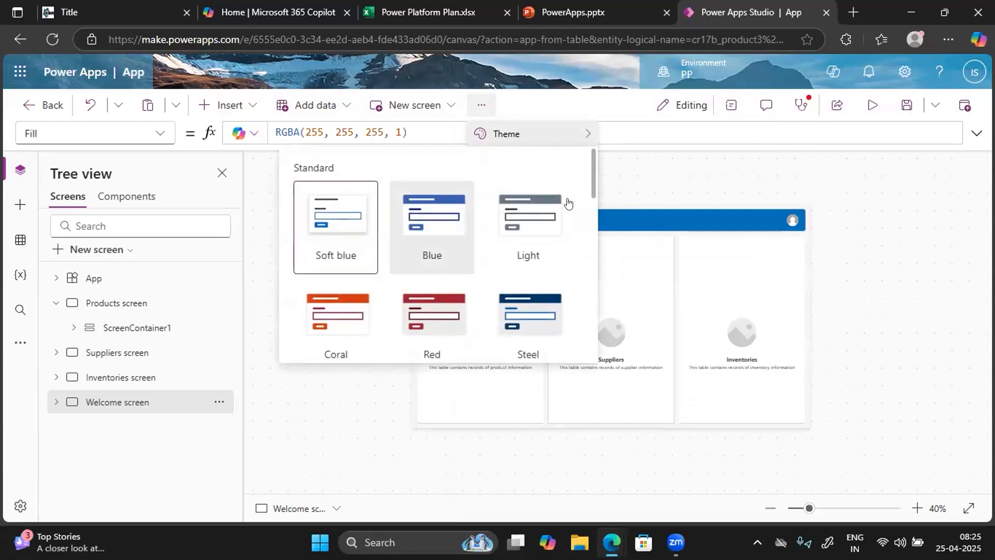
{"action": "left_click", "coordinate": [537, 220]}
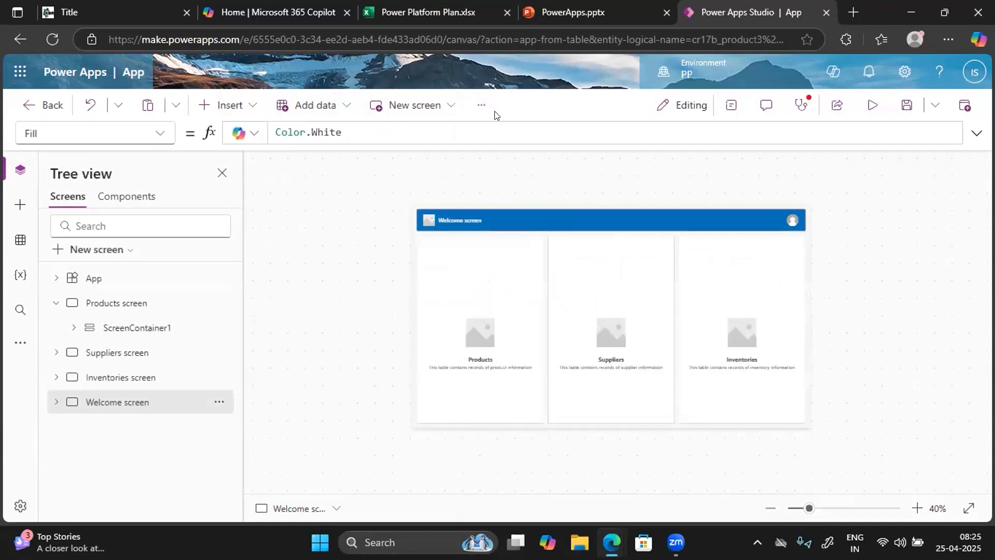
Examine the background color palette and the background image sources available for the Welcome screen
{"action": "left_click", "coordinate": [478, 106]}
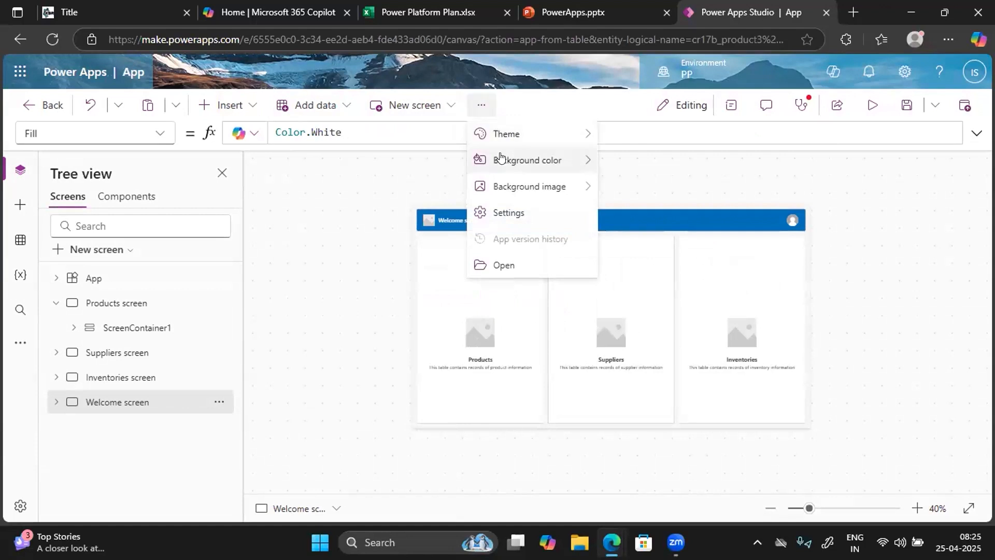
{"action": "left_click", "coordinate": [518, 160]}
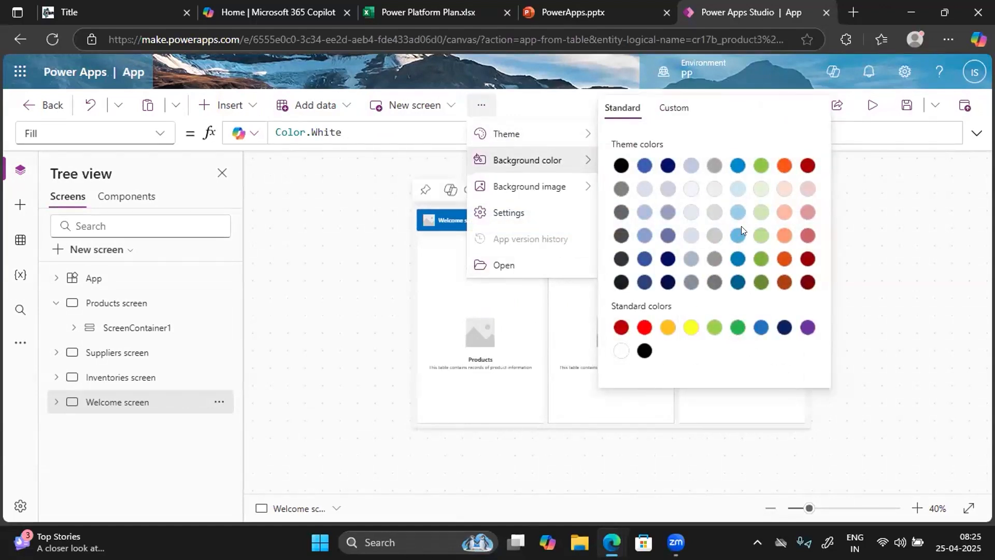
{"action": "mouse_move", "coordinate": [555, 187]}
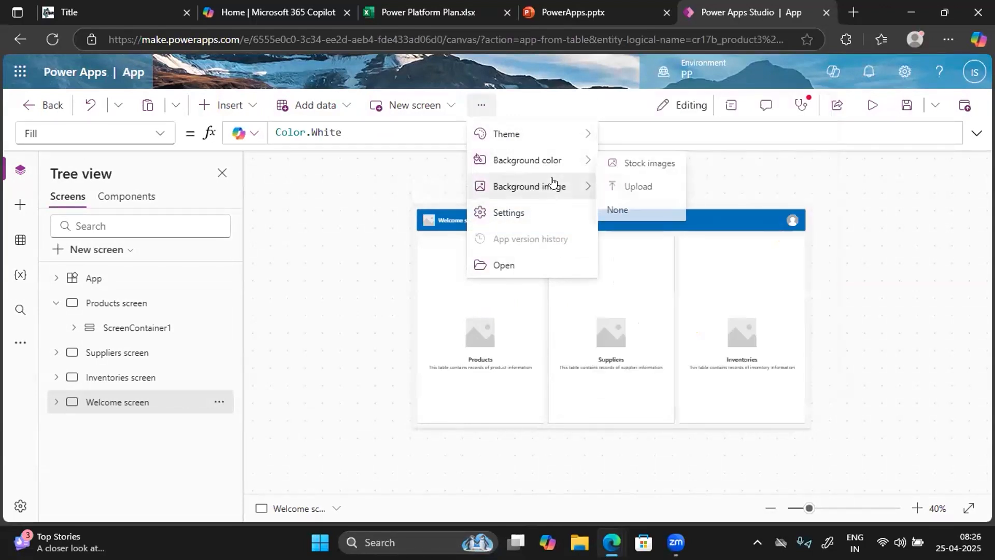
Open the app settings and examine the General, Display and Copilot sections
{"action": "left_click", "coordinate": [536, 216]}
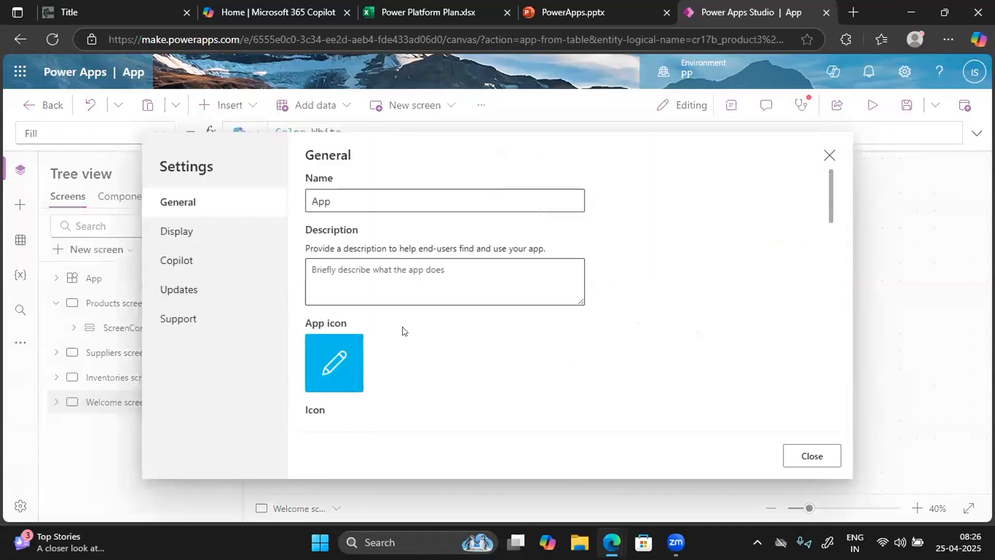
{"action": "scroll", "coordinate": [404, 331], "scroll_direction": "down", "scroll_amount": 8}
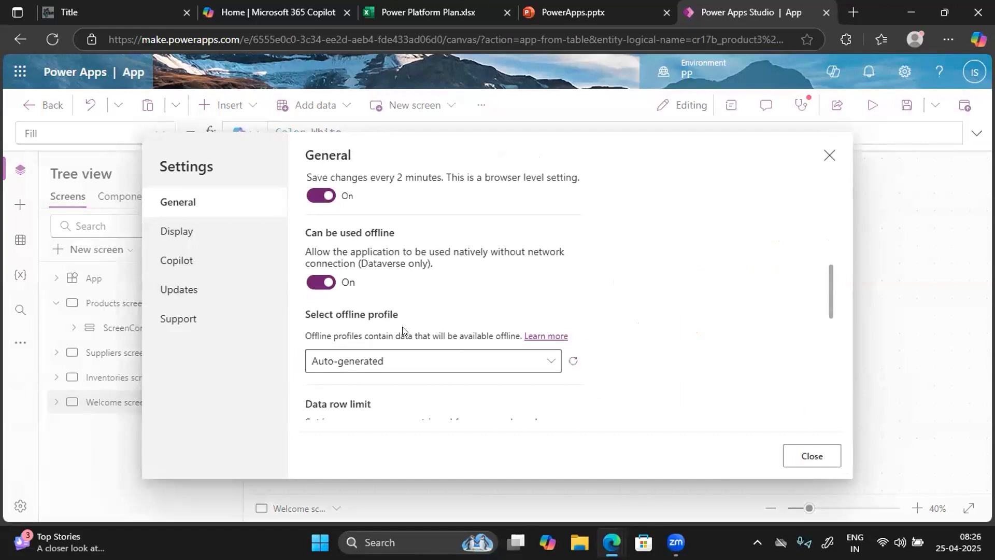
{"action": "scroll", "coordinate": [343, 308], "scroll_direction": "down", "scroll_amount": 2}
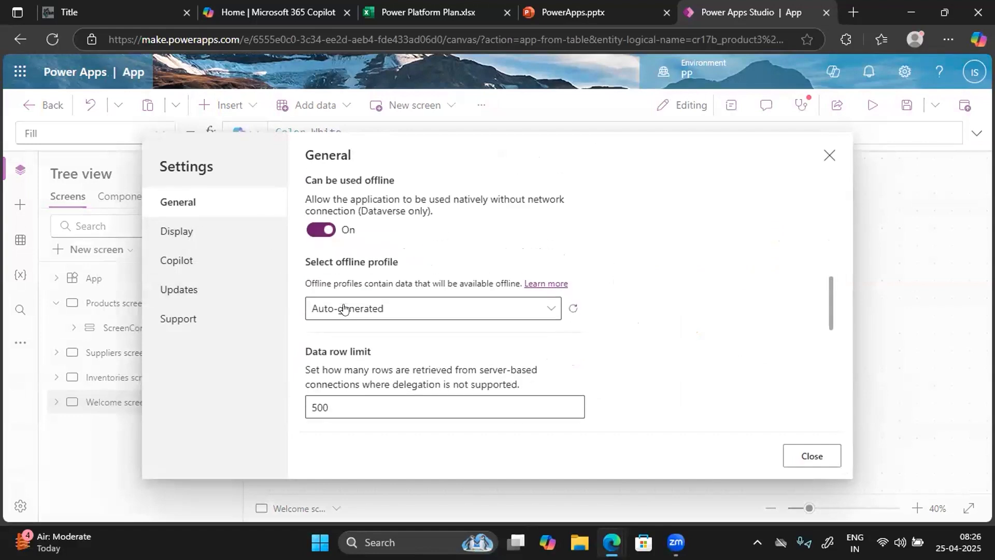
{"action": "scroll", "coordinate": [343, 364], "scroll_direction": "down", "scroll_amount": 6}
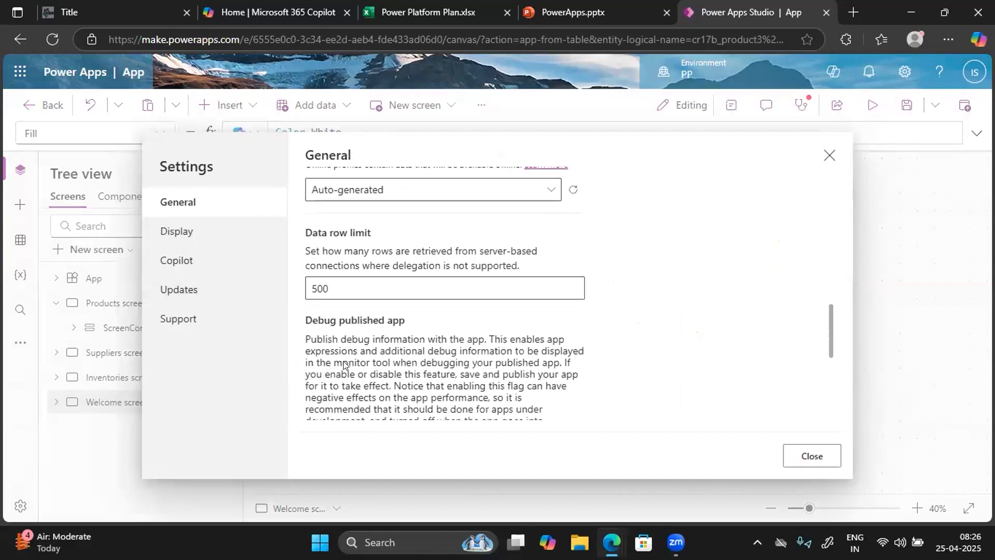
{"action": "left_click", "coordinate": [192, 230]}
{"action": "scroll", "coordinate": [377, 297], "scroll_direction": "down", "scroll_amount": 6}
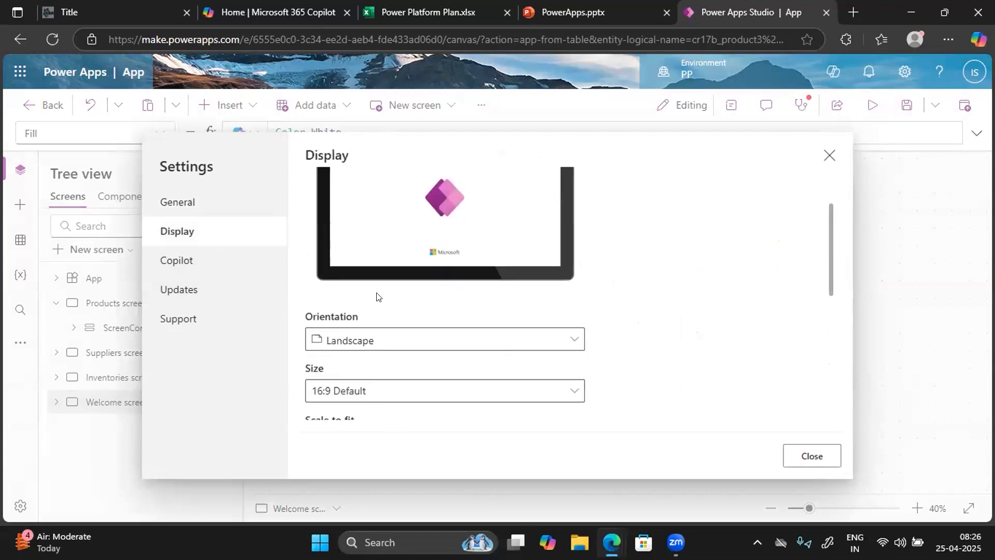
{"action": "left_click", "coordinate": [192, 262]}
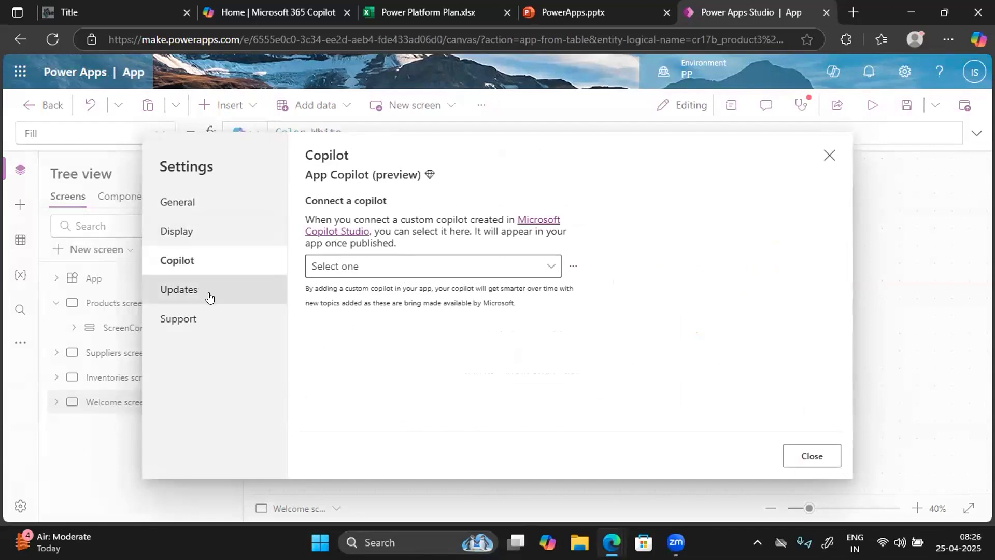
Examine the New, Preview, Experimental and Retired features in the Updates settings
{"action": "left_click", "coordinate": [194, 293]}
{"action": "scroll", "coordinate": [368, 343], "scroll_direction": "down", "scroll_amount": 10}
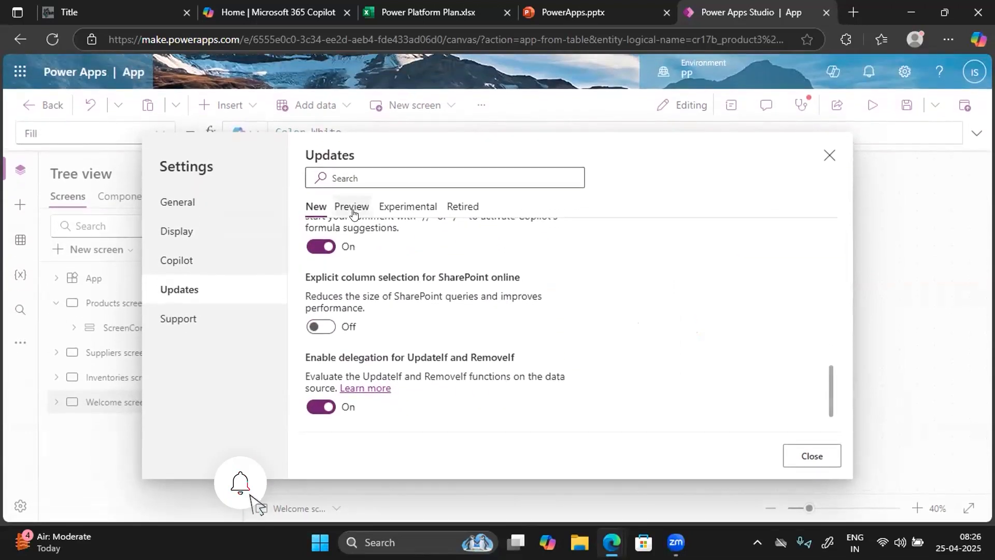
{"action": "left_click", "coordinate": [352, 209]}
{"action": "left_click", "coordinate": [410, 207]}
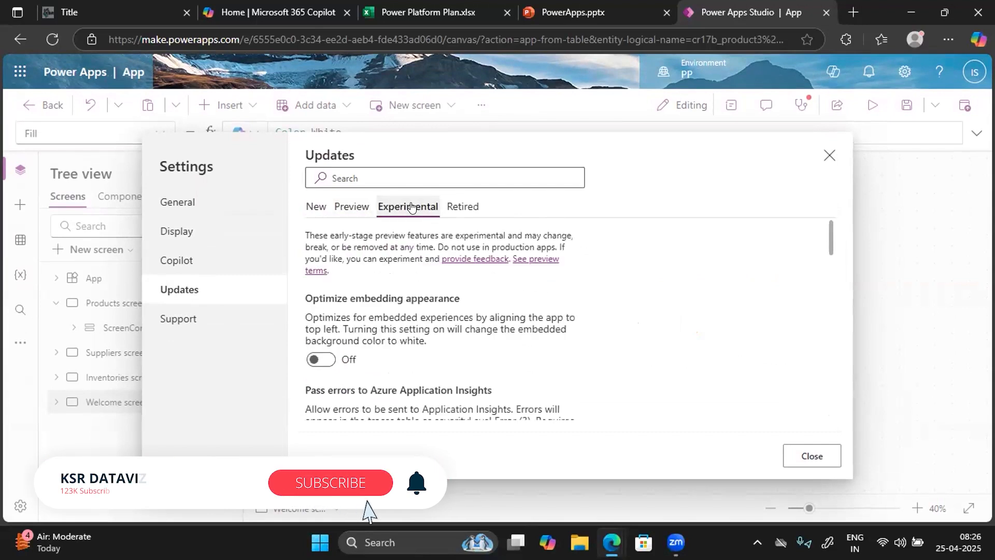
{"action": "left_click", "coordinate": [461, 206]}
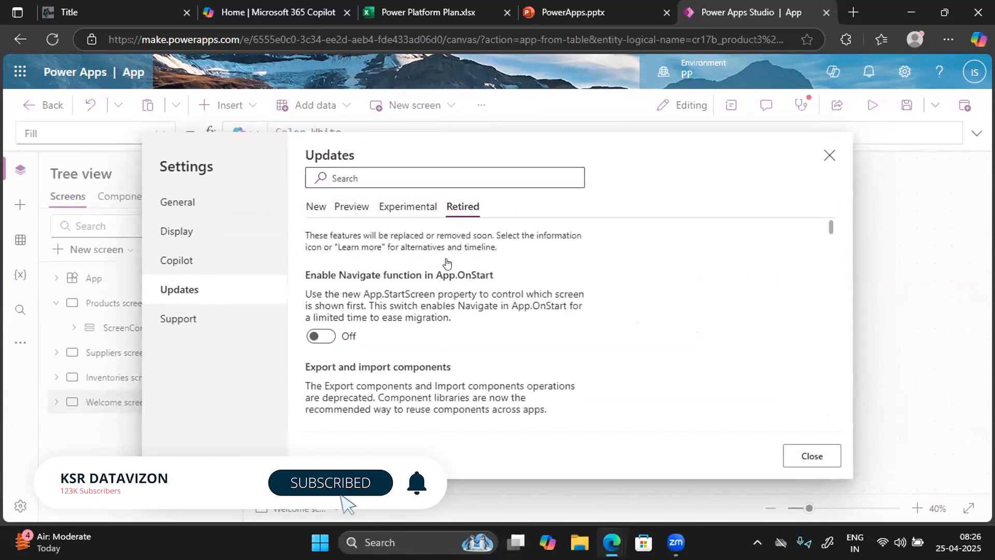
{"action": "scroll", "coordinate": [382, 223], "scroll_direction": "down", "scroll_amount": 2}
Review the authoring version, session details and helpful links in the Support settings, and close the settings
{"action": "left_click", "coordinate": [179, 322]}
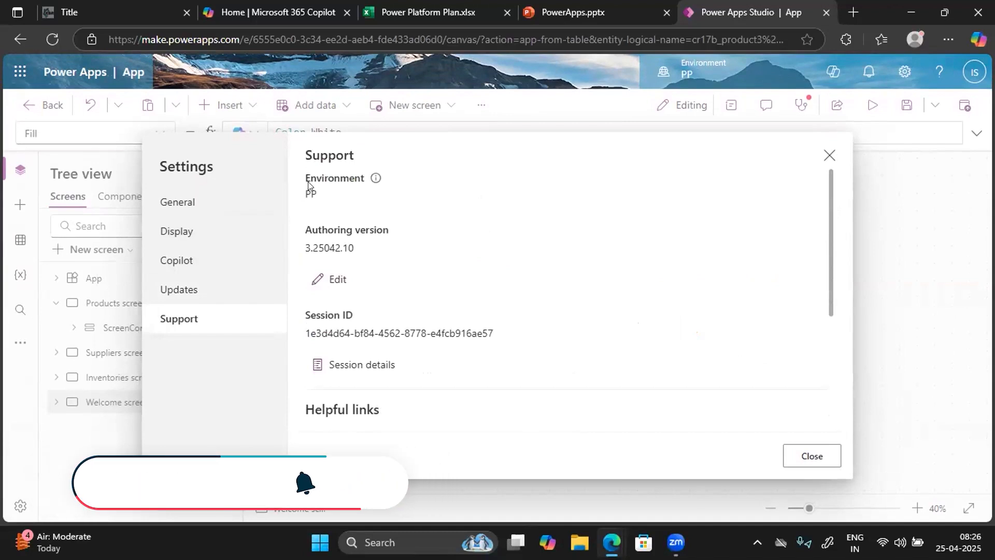
{"action": "left_click_drag", "start_coordinate": [355, 248], "coordinate": [298, 245]}
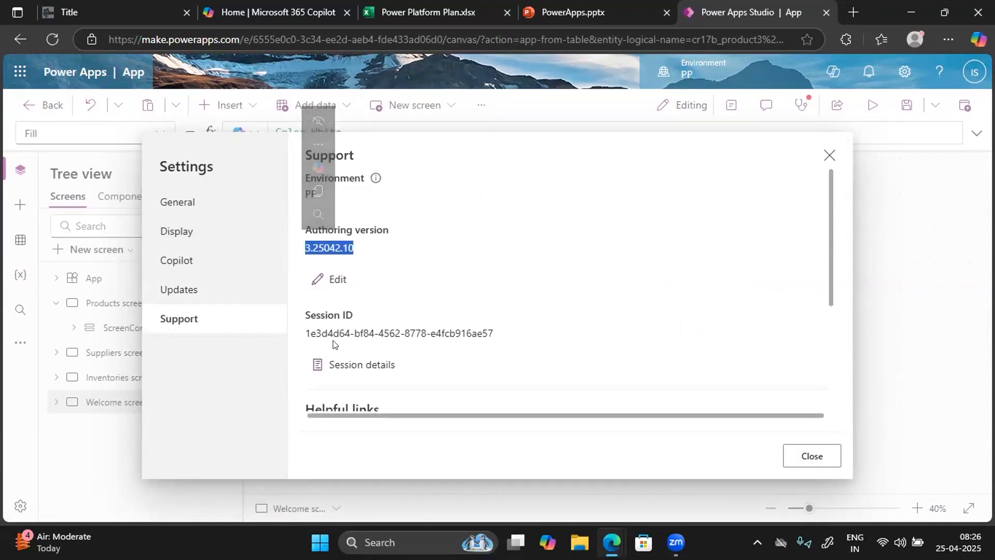
{"action": "scroll", "coordinate": [331, 334], "scroll_direction": "down", "scroll_amount": 3}
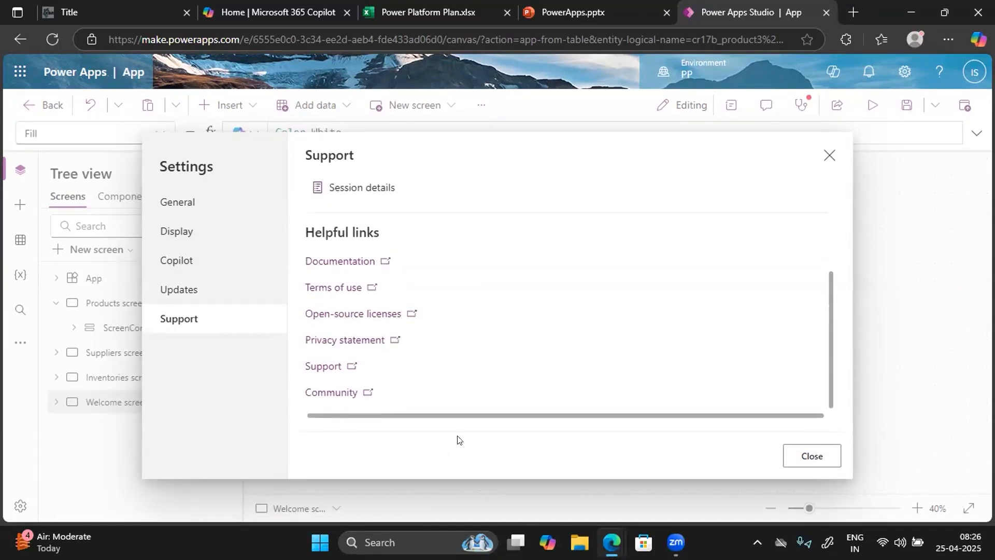
{"action": "left_click", "coordinate": [806, 461]}
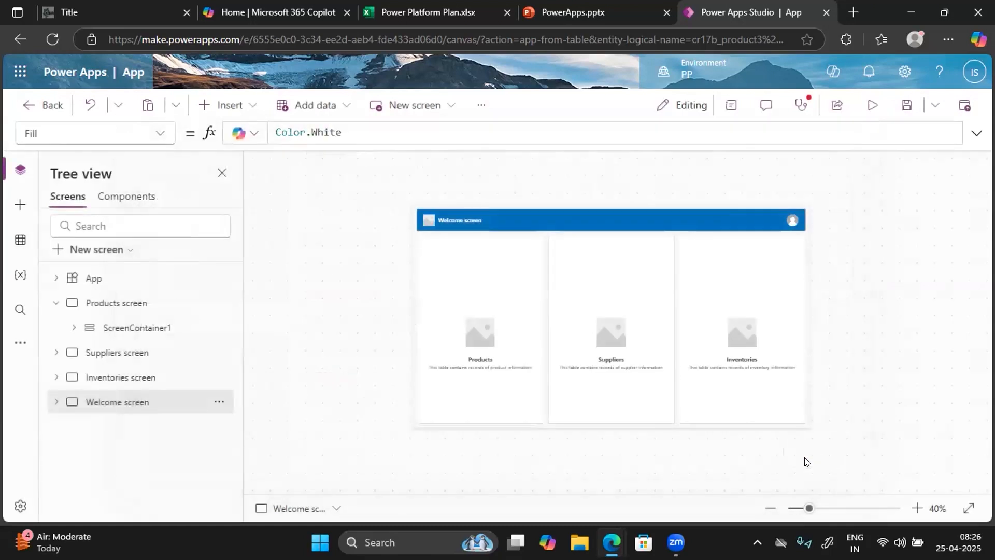
Show the properties of the Inventories description text and examine its general, behavior, size, position and style options
{"action": "left_click", "coordinate": [728, 106]}
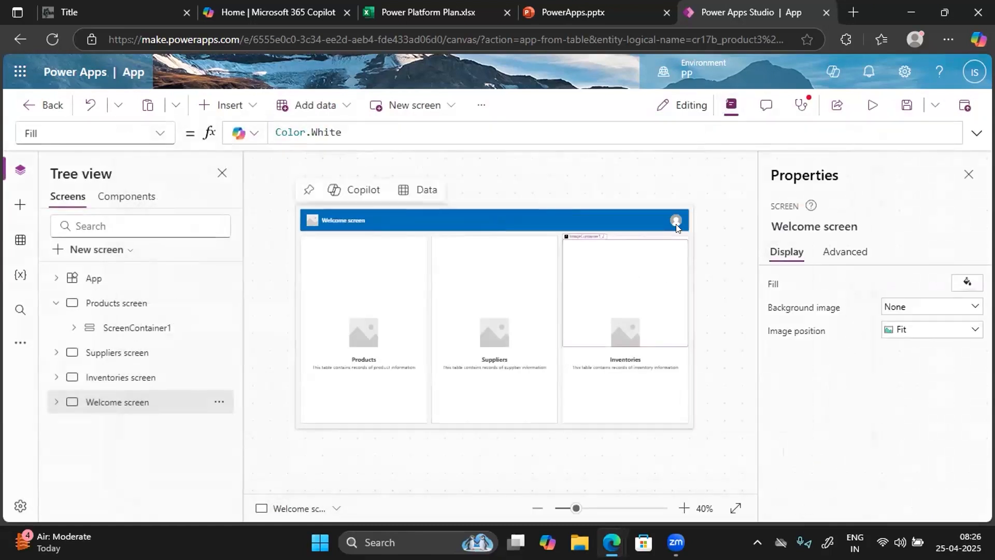
{"action": "left_click", "coordinate": [613, 369]}
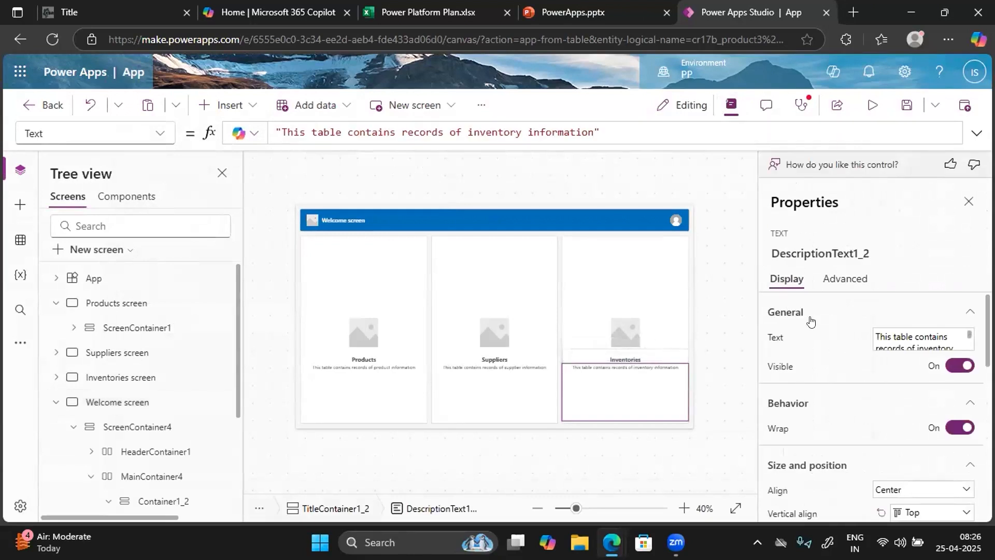
{"action": "scroll", "coordinate": [812, 348], "scroll_direction": "down", "scroll_amount": 5}
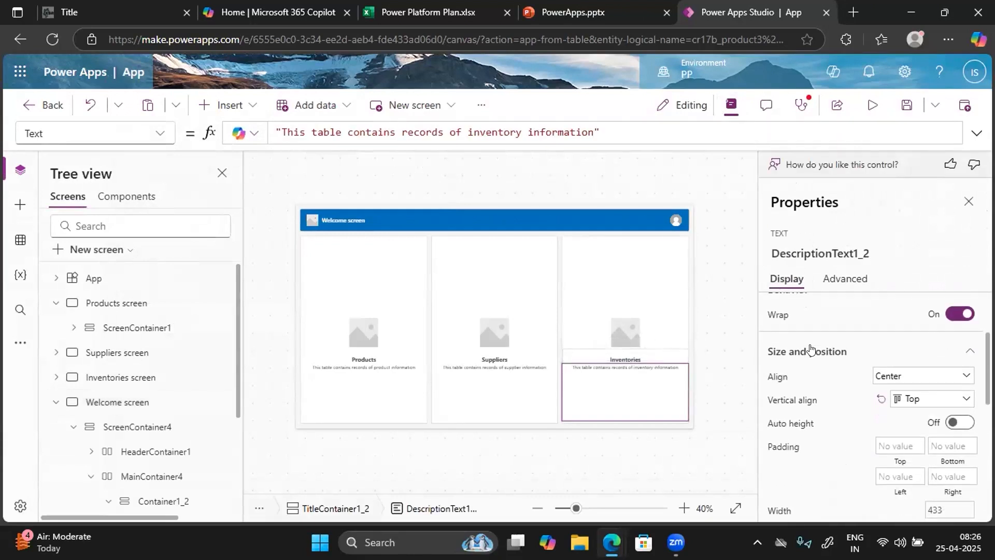
{"action": "scroll", "coordinate": [812, 402], "scroll_direction": "down", "scroll_amount": 3}
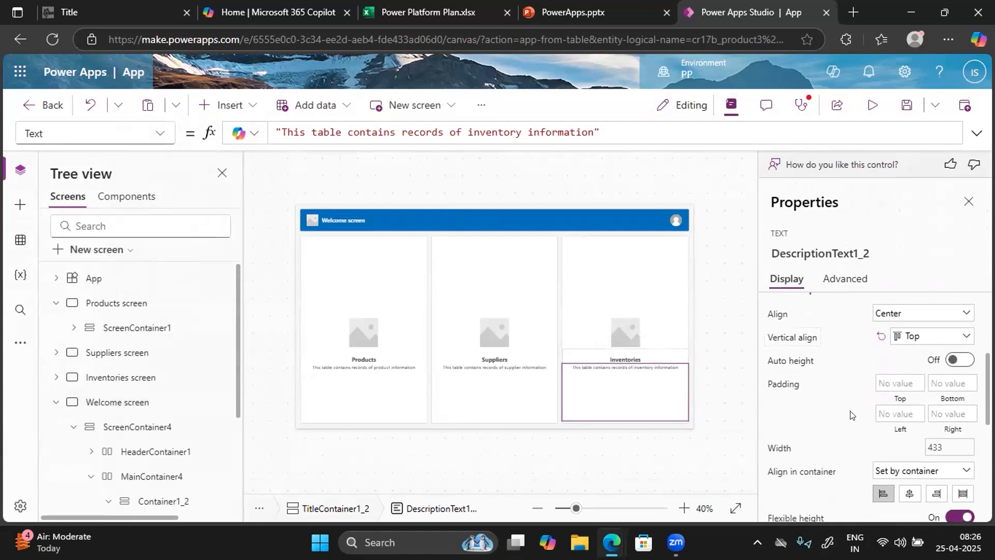
{"action": "scroll", "coordinate": [849, 414], "scroll_direction": "down", "scroll_amount": 5}
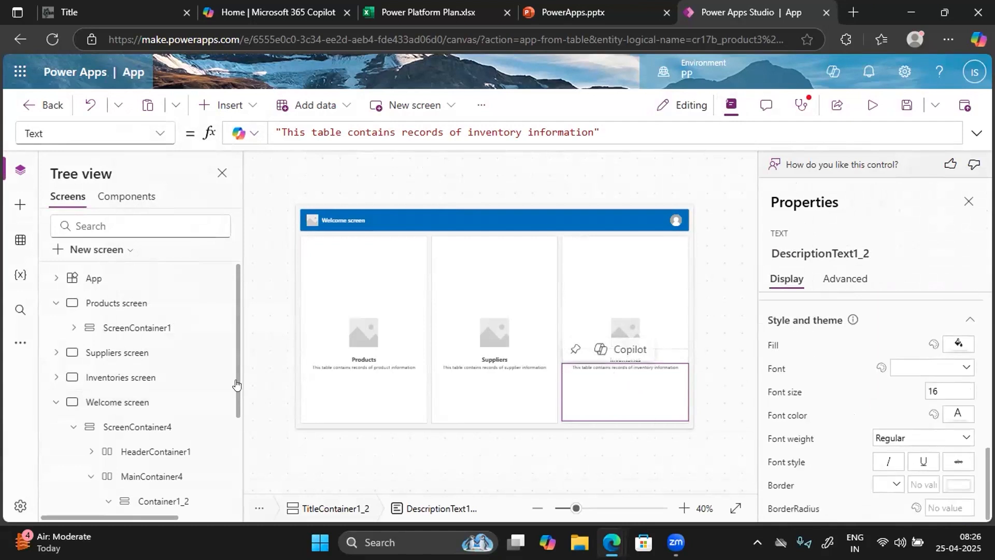
Expand ScreenContainer1 and TableNameContainer1 under the Products screen and select TableNameLabel1
{"action": "left_click", "coordinate": [69, 327]}
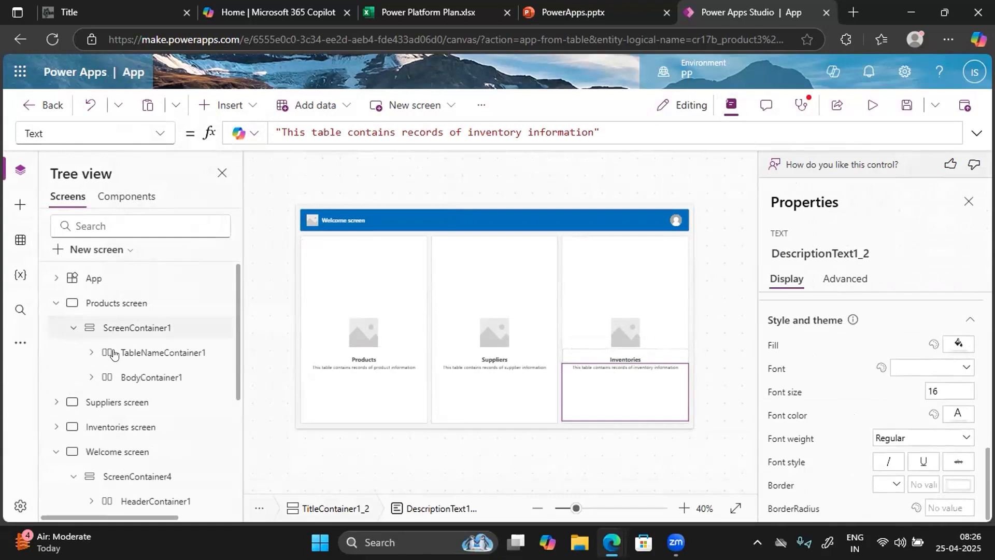
{"action": "left_click", "coordinate": [90, 353]}
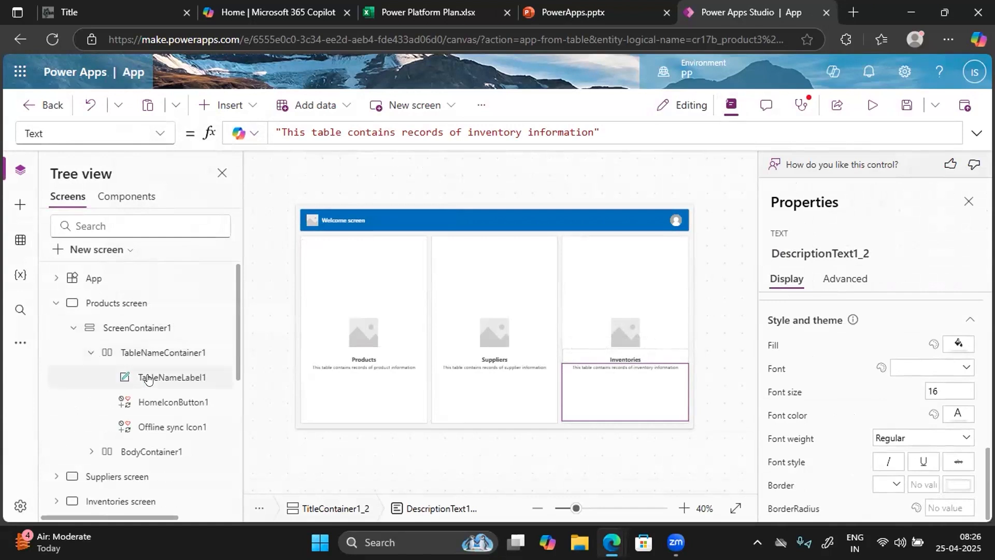
{"action": "left_click", "coordinate": [149, 378]}
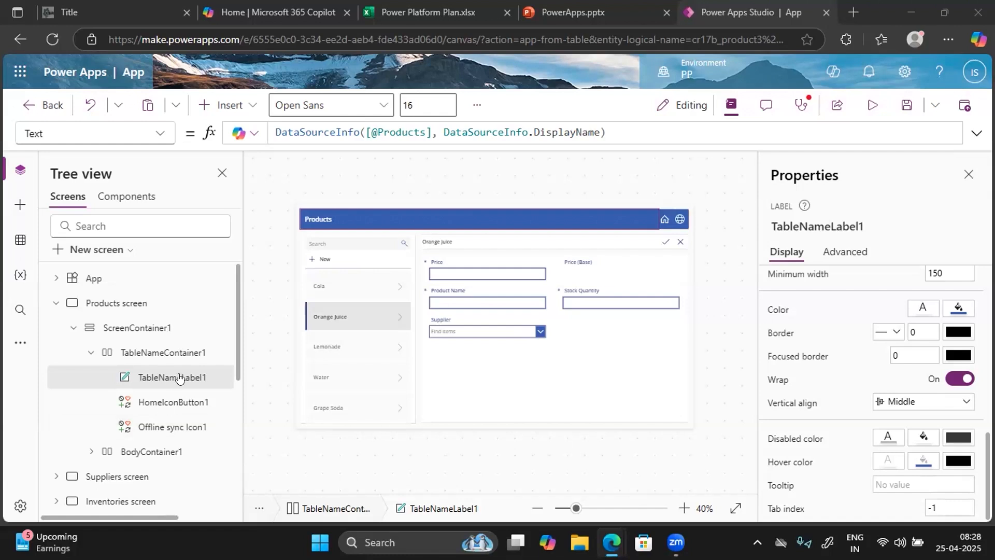
Examine the display properties of TableNameLabel1, from its text and font options to its colors and tab index
{"action": "left_click", "coordinate": [157, 381]}
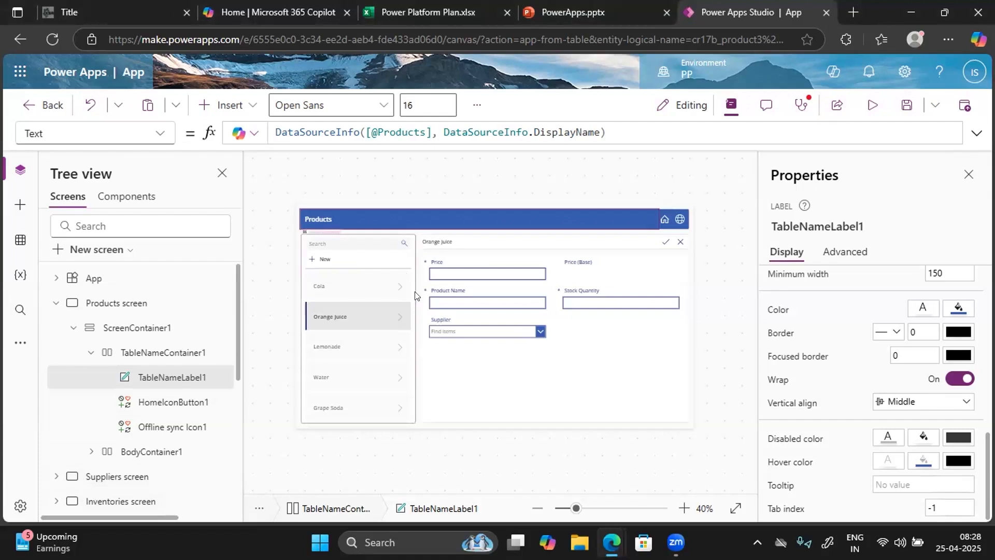
{"action": "scroll", "coordinate": [811, 354], "scroll_direction": "up", "scroll_amount": 6}
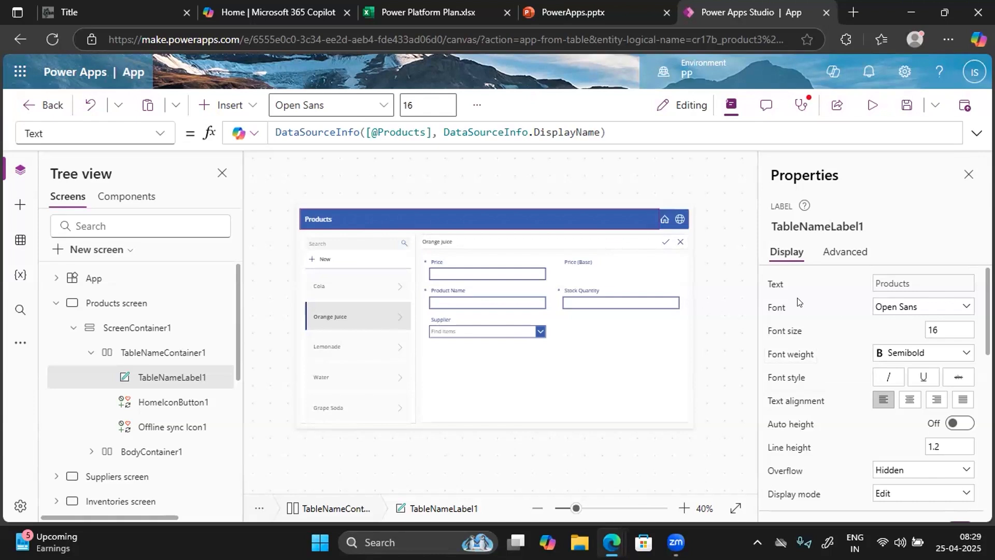
{"action": "scroll", "coordinate": [797, 302], "scroll_direction": "down", "scroll_amount": 5}
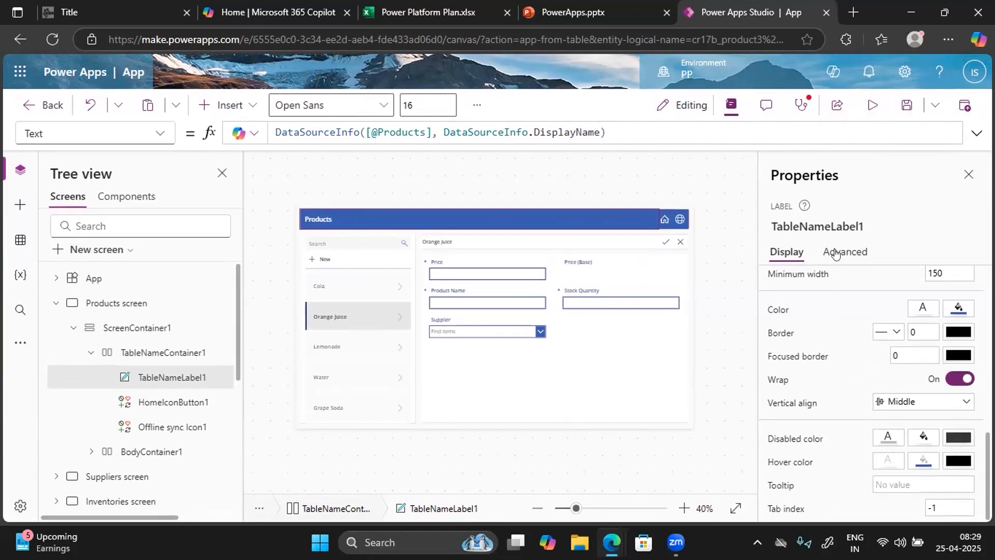
Show the advanced properties of TableNameLabel1 and examine its action, data and design formulas
{"action": "left_click", "coordinate": [835, 254]}
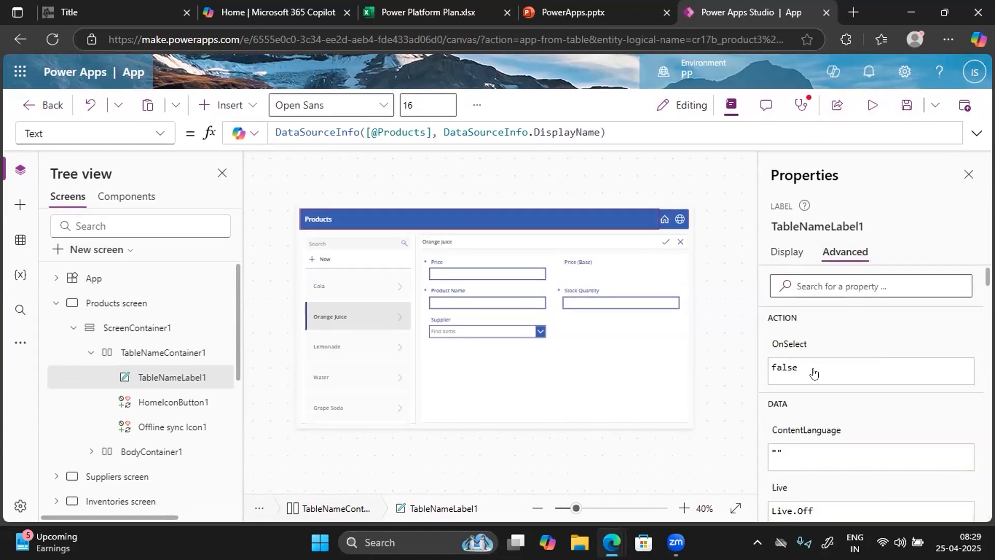
{"action": "left_click", "coordinate": [793, 369]}
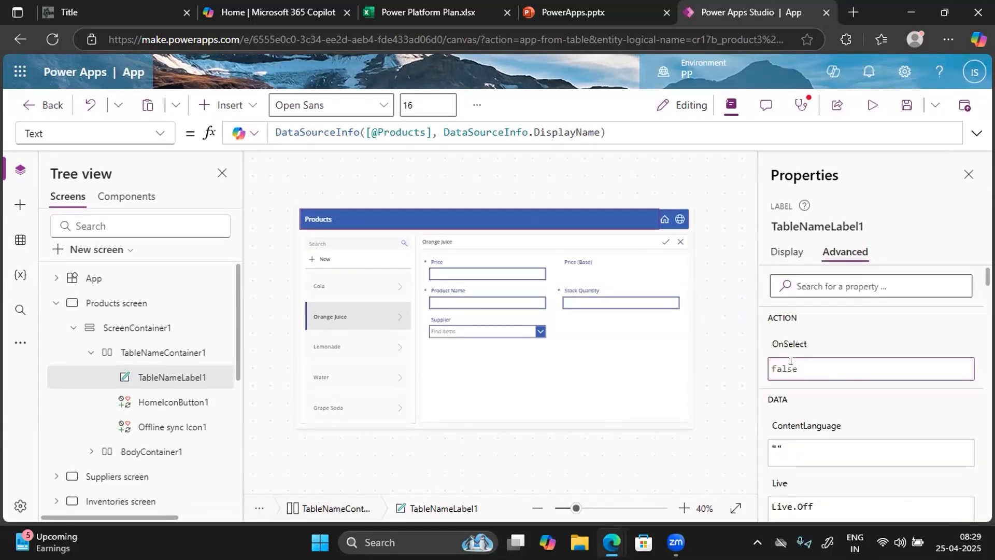
{"action": "scroll", "coordinate": [785, 409], "scroll_direction": "down", "scroll_amount": 3}
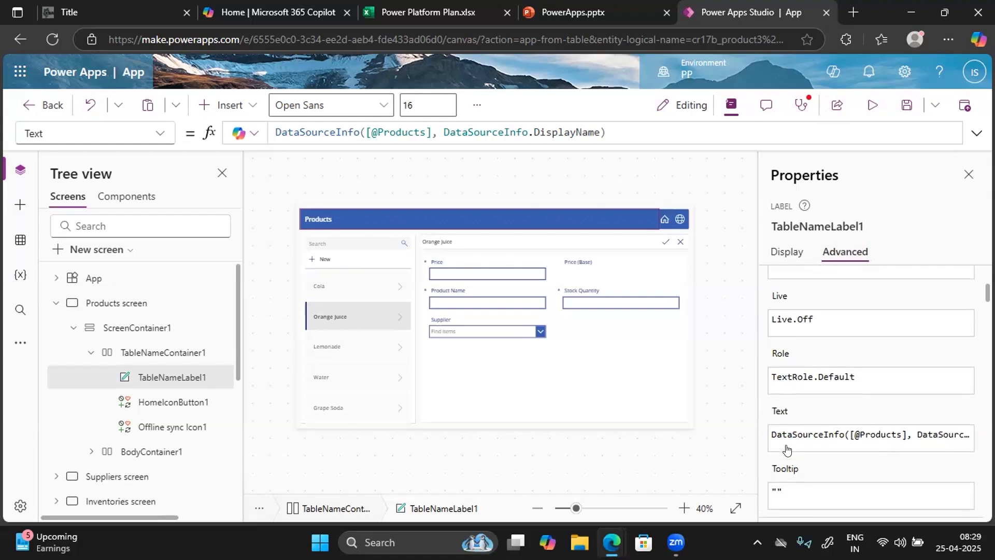
{"action": "scroll", "coordinate": [792, 449], "scroll_direction": "down", "scroll_amount": 5}
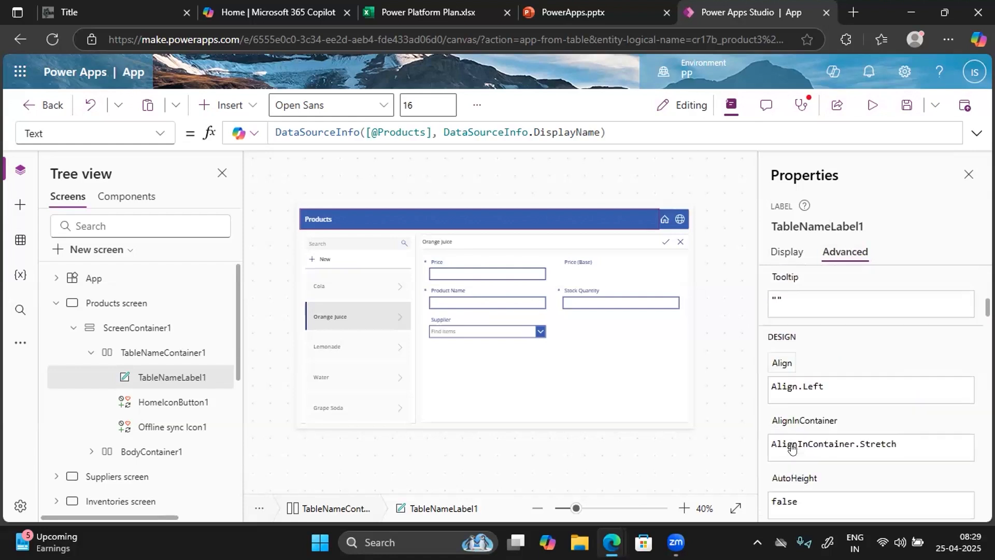
{"action": "scroll", "coordinate": [791, 449], "scroll_direction": "down", "scroll_amount": 6}
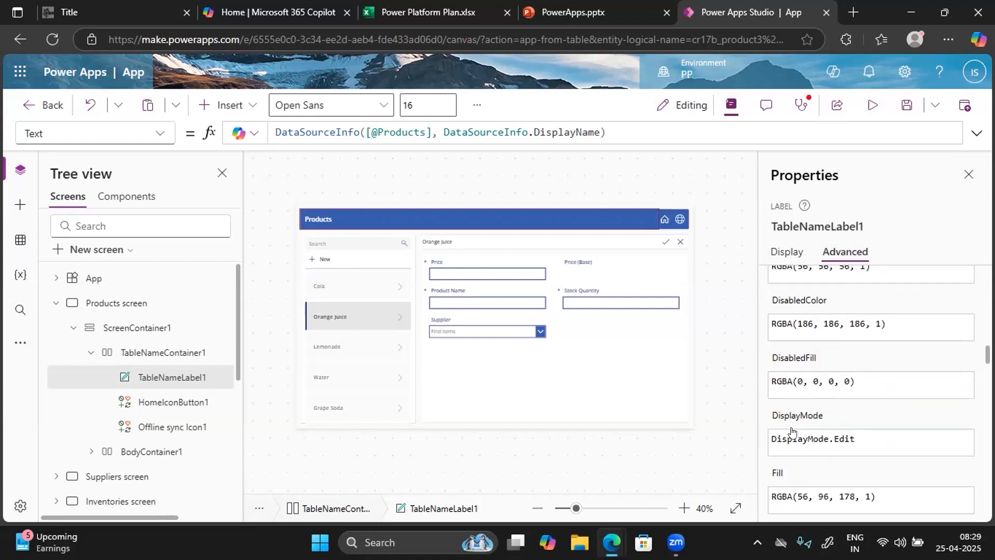
Show the formulas of the label's OnSelect and Italic properties, cancelling the Save as dialog in between
{"action": "left_click", "coordinate": [158, 133]}
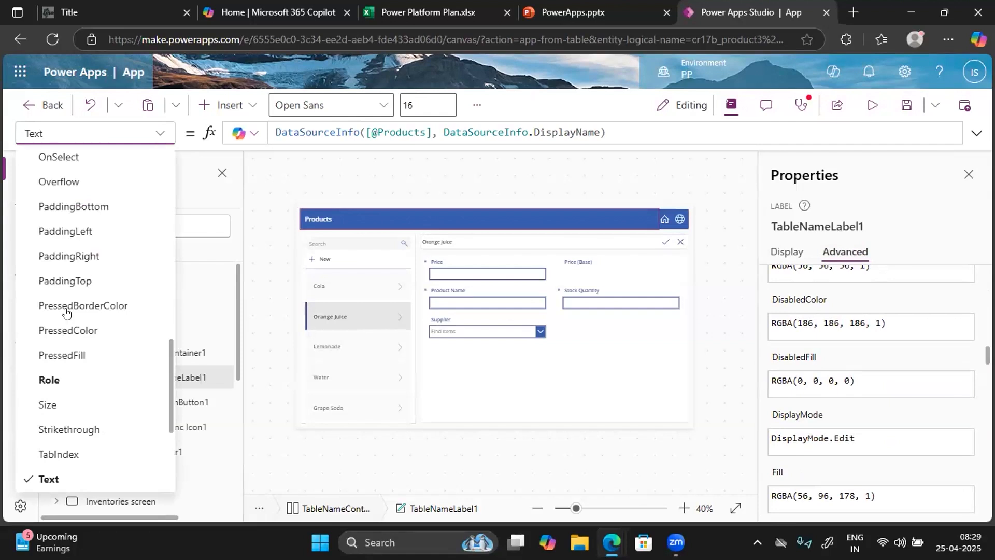
{"action": "left_click", "coordinate": [58, 157]}
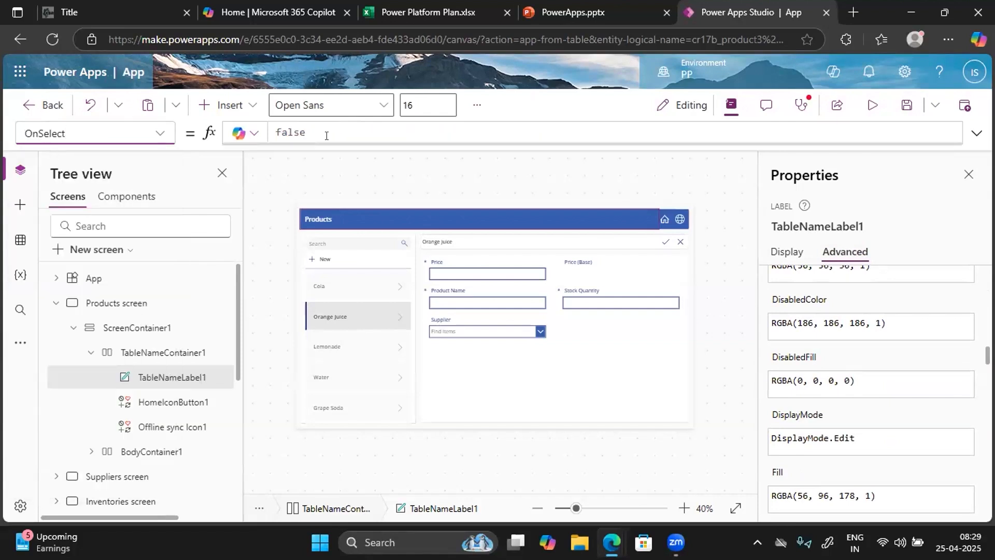
{"action": "key", "text": "ctrl+s"}
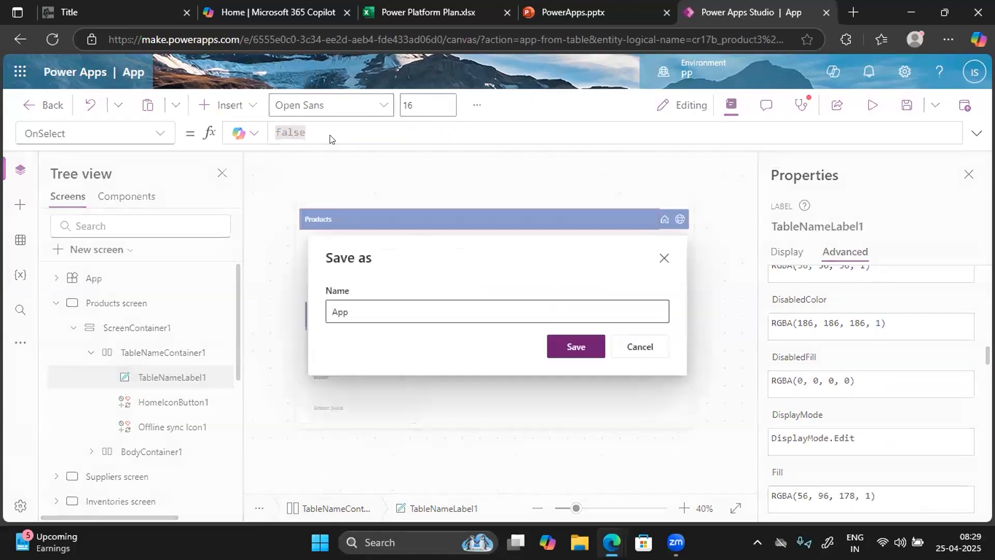
{"action": "left_click", "coordinate": [640, 362]}
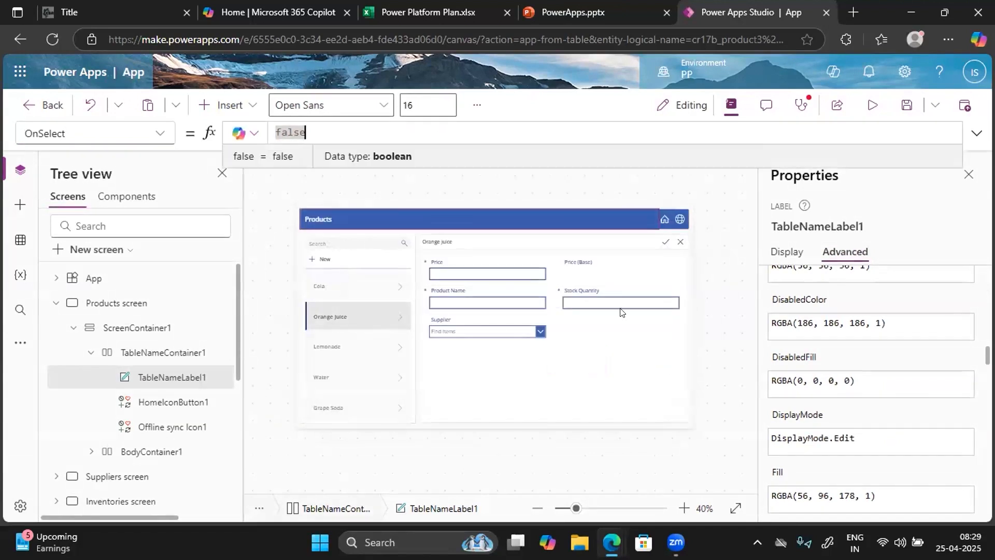
{"action": "left_click", "coordinate": [160, 134]}
{"action": "left_click", "coordinate": [68, 351]}
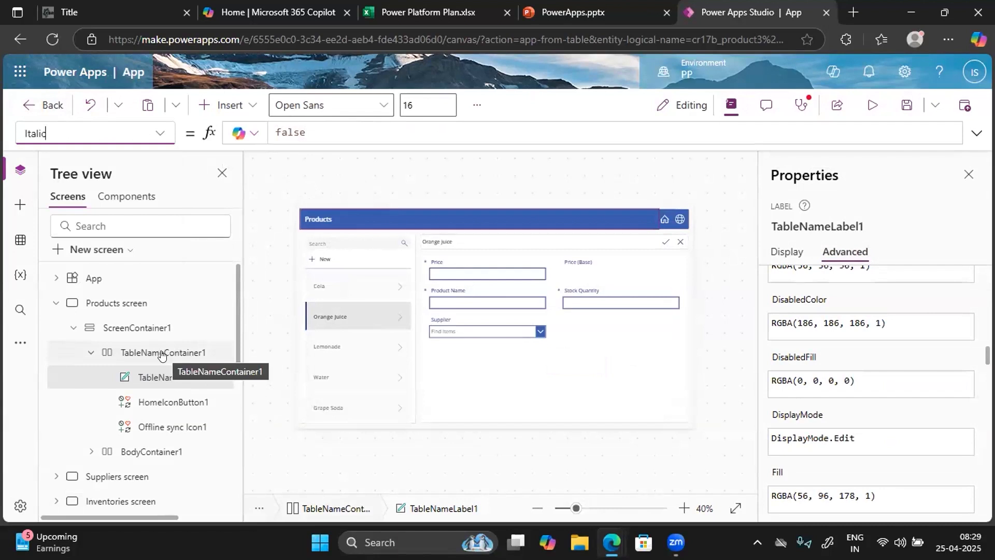
Collapse the Products screen in the tree view and return to the label's display properties
{"action": "left_click", "coordinate": [55, 305]}
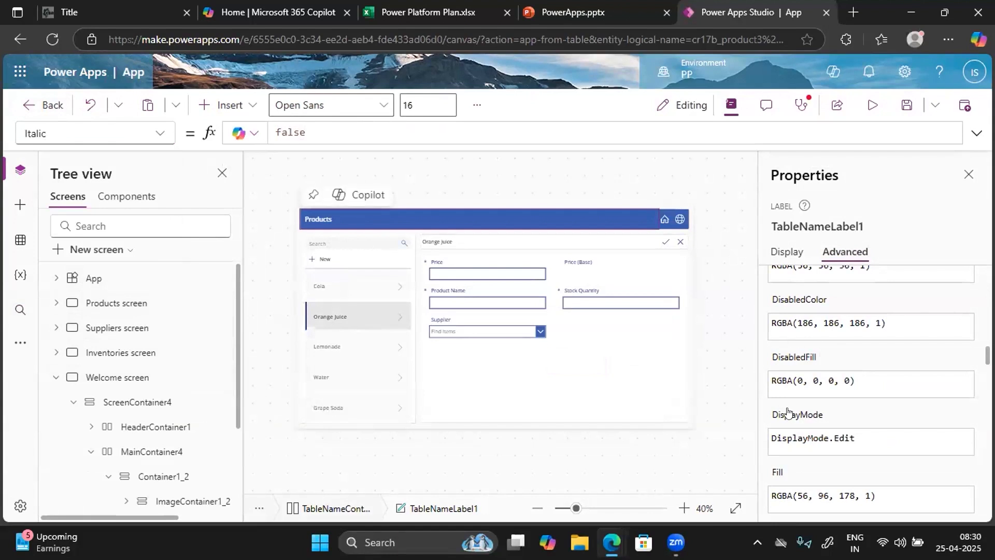
{"action": "left_click", "coordinate": [787, 252]}
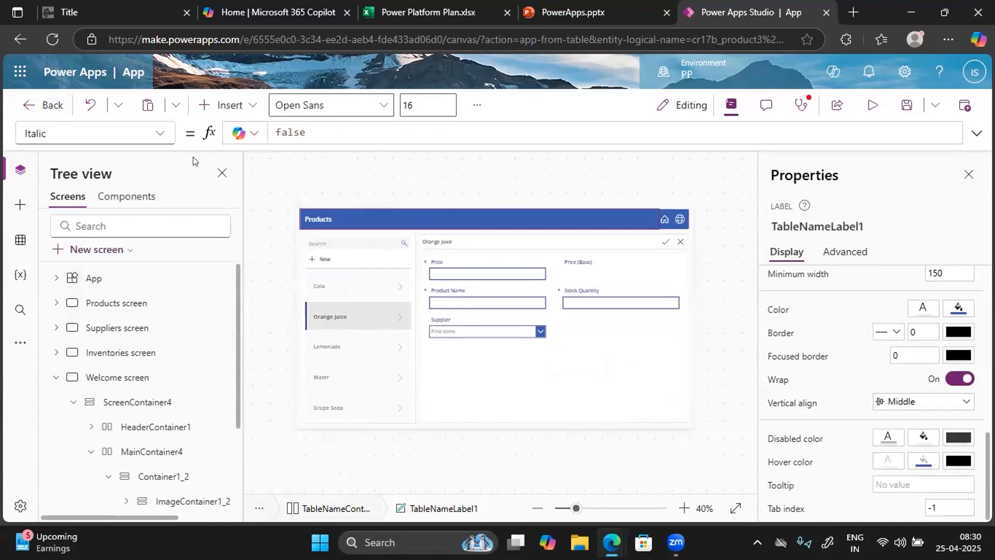
Show the app's comments, and run the app checker to examine the accessibility results by type, including the missing accessible labels
{"action": "left_click", "coordinate": [760, 108]}
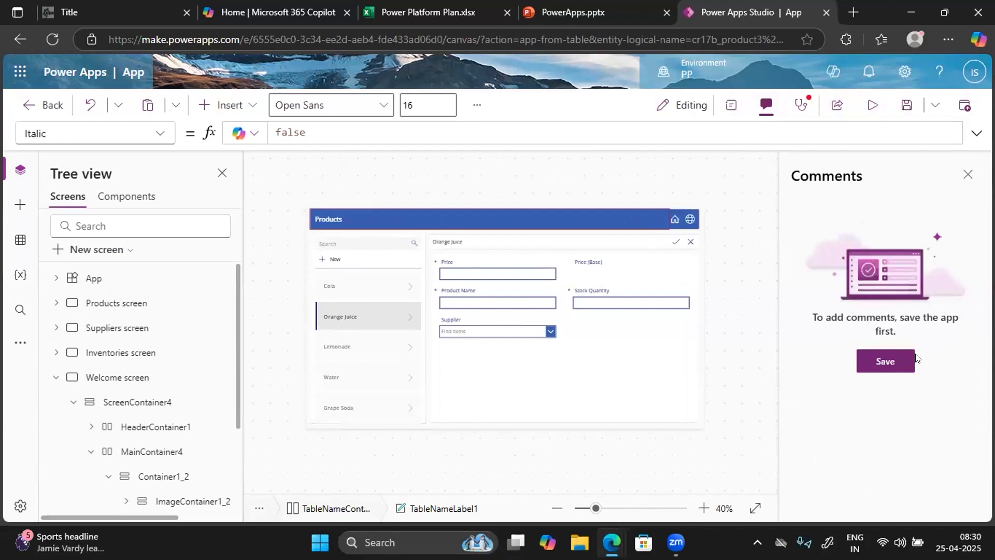
{"action": "left_click", "coordinate": [798, 105]}
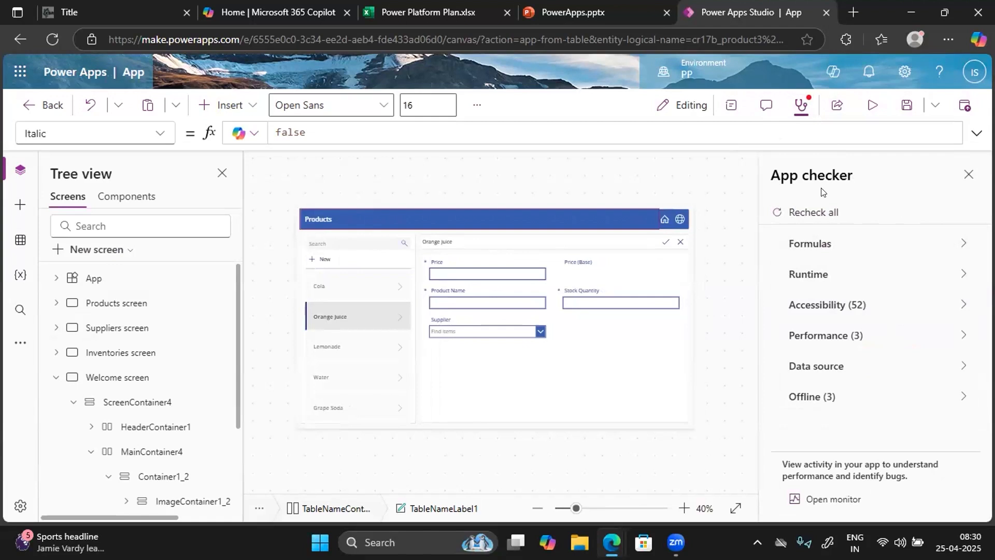
{"action": "left_click", "coordinate": [959, 304]}
{"action": "scroll", "coordinate": [830, 462], "scroll_direction": "down", "scroll_amount": 1}
{"action": "scroll", "coordinate": [834, 384], "scroll_direction": "up", "scroll_amount": 1}
{"action": "scroll", "coordinate": [834, 381], "scroll_direction": "down", "scroll_amount": 5}
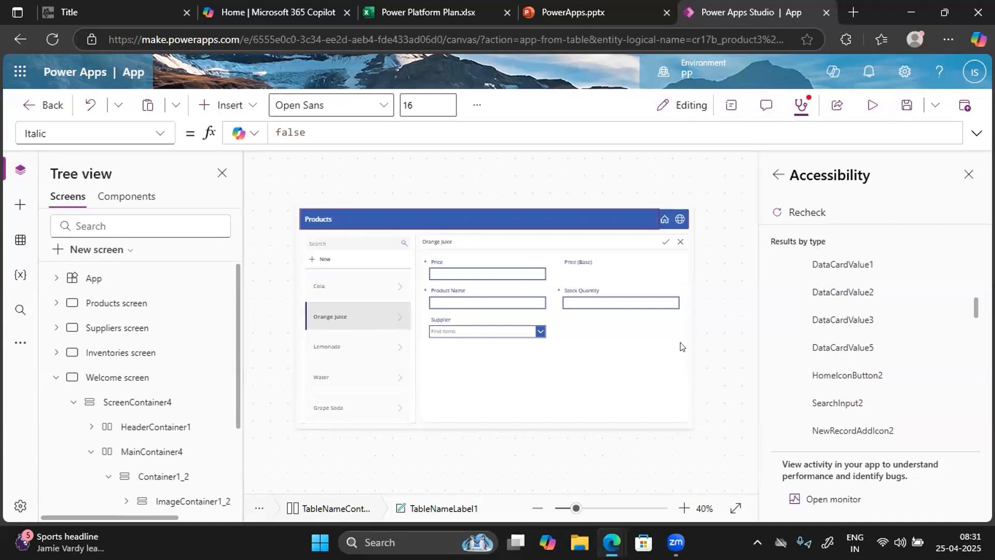
{"action": "scroll", "coordinate": [844, 340], "scroll_direction": "up", "scroll_amount": 1}
{"action": "scroll", "coordinate": [843, 340], "scroll_direction": "up", "scroll_amount": 6}
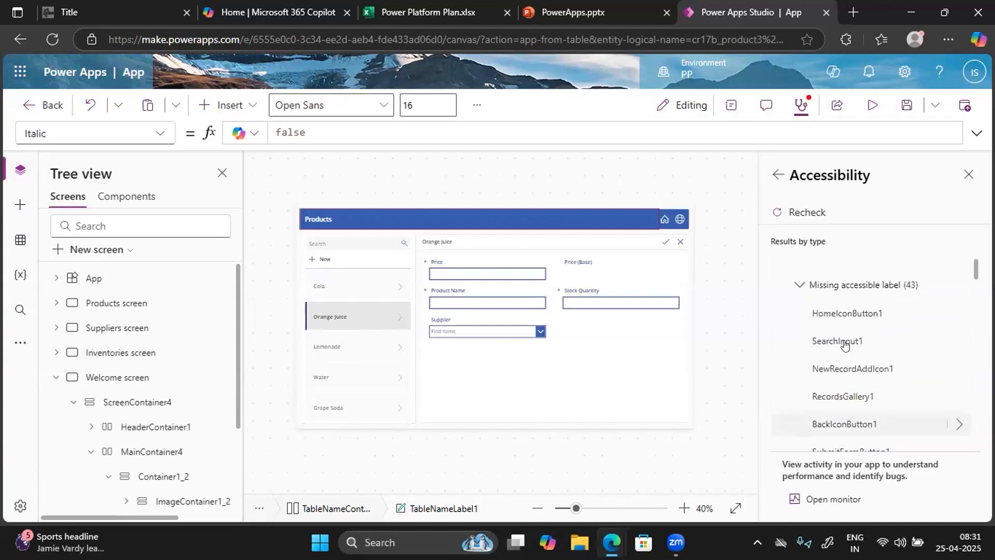
{"action": "scroll", "coordinate": [844, 342], "scroll_direction": "down", "scroll_amount": 4}
{"action": "scroll", "coordinate": [844, 344], "scroll_direction": "down", "scroll_amount": 3}
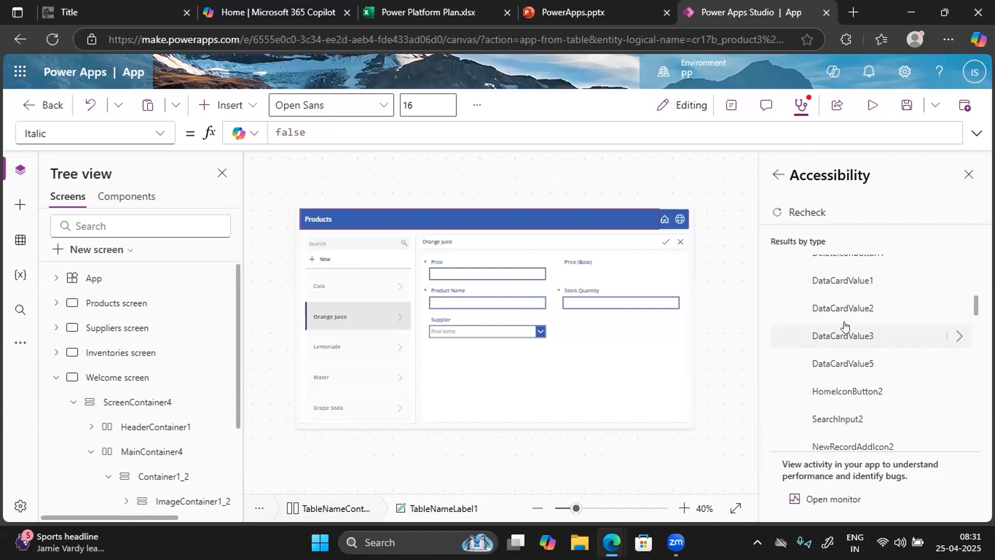
Open the app's Share dialog and cancel it without saving
{"action": "left_click", "coordinate": [831, 106]}
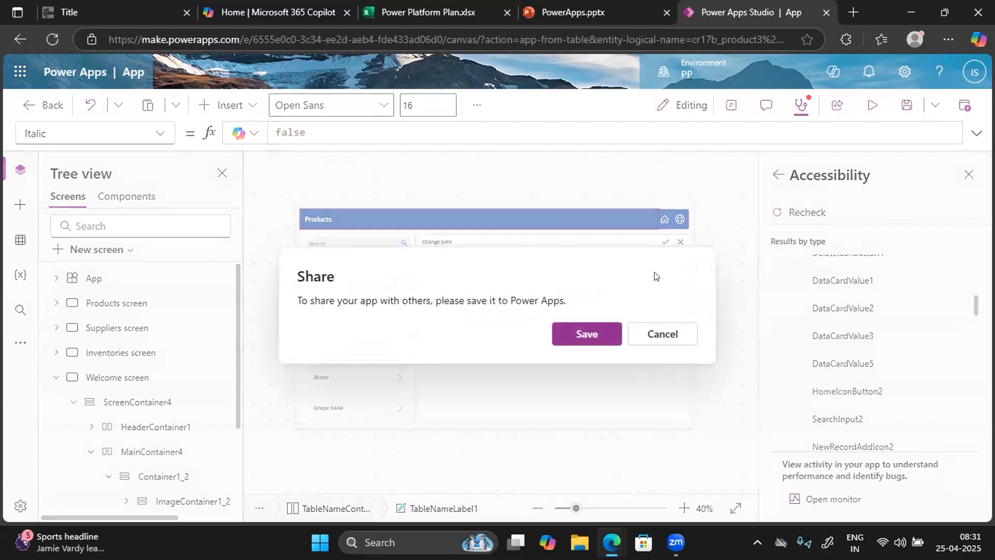
{"action": "left_click", "coordinate": [660, 337]}
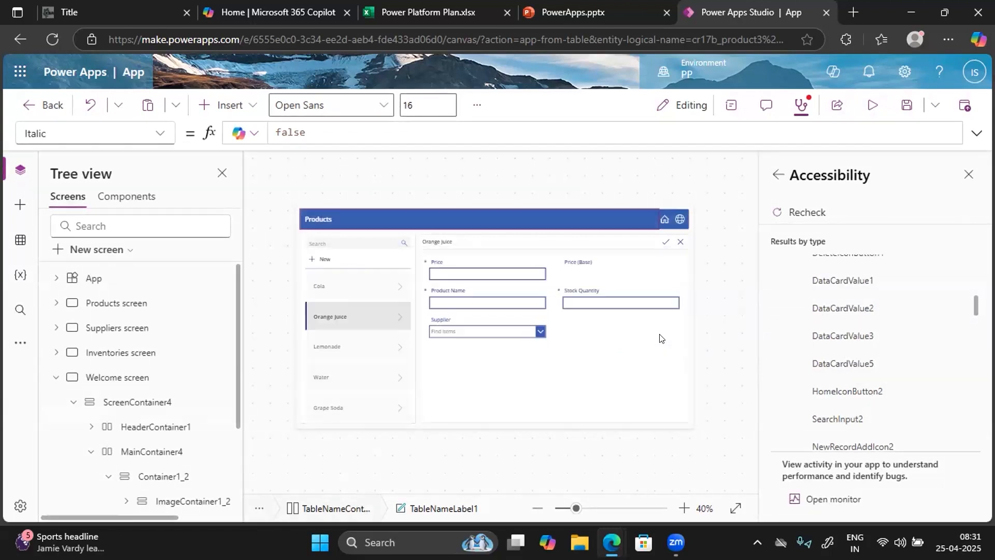
Preview the Products screen, try its offline sync icon, and exit the preview, dismissing the testing tip
{"action": "left_click", "coordinate": [870, 109]}
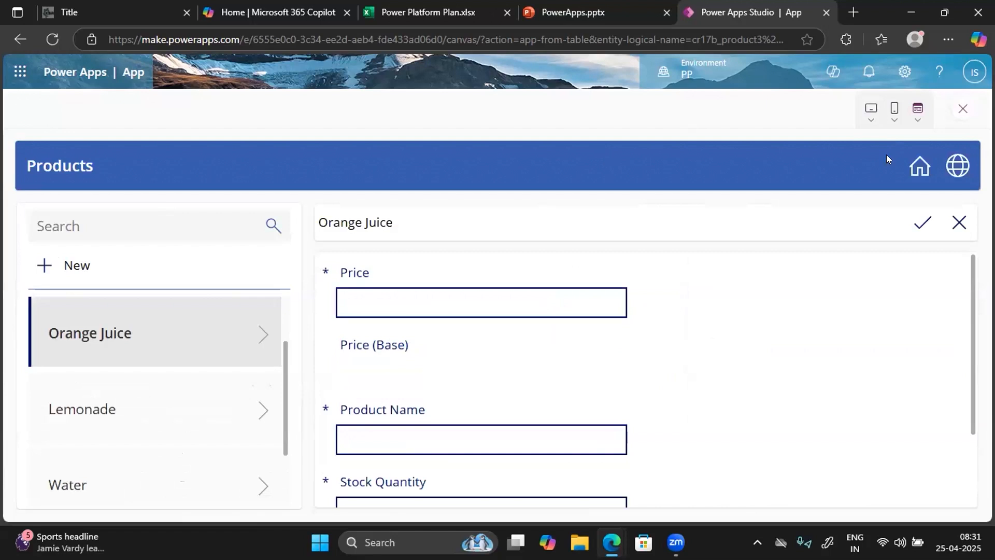
{"action": "left_click", "coordinate": [950, 171]}
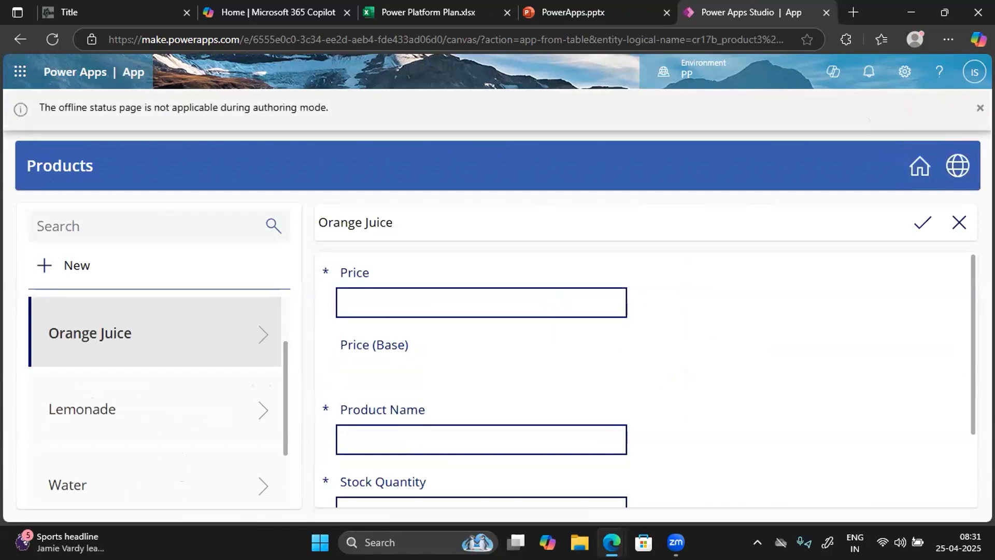
{"action": "left_click", "coordinate": [961, 110]}
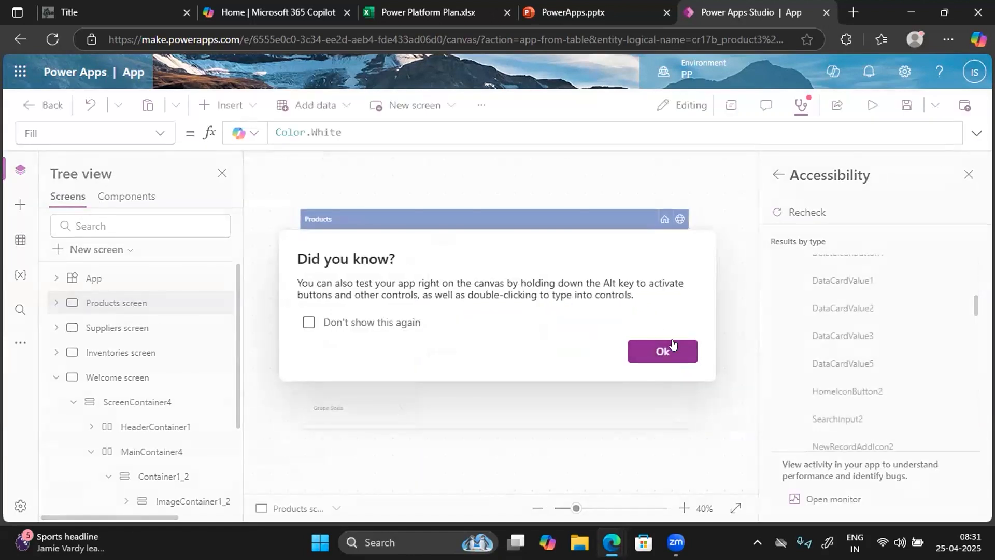
{"action": "left_click", "coordinate": [662, 351]}
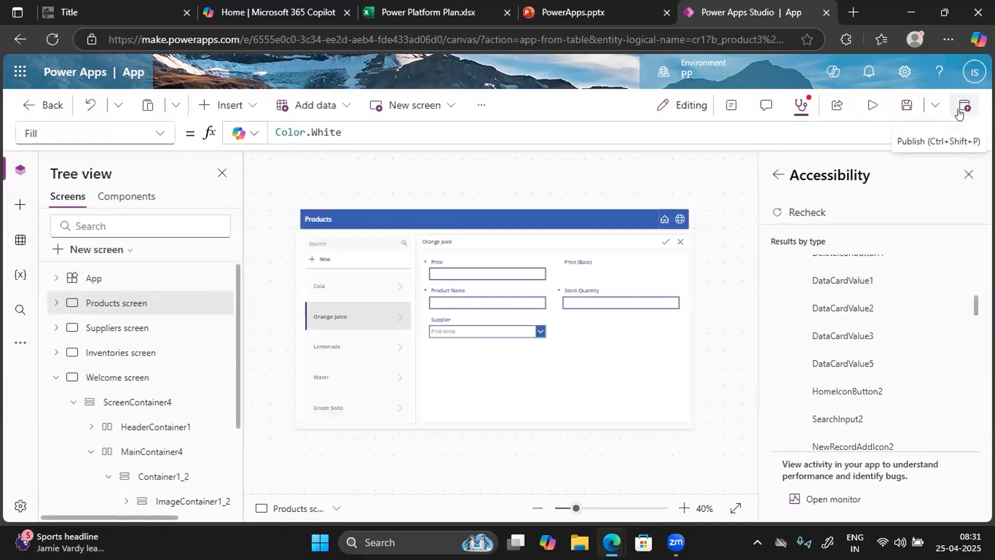
Close the accessibility results and view the Suppliers, Inventories and Welcome screens, followed by the Components list
{"action": "left_click", "coordinate": [968, 174]}
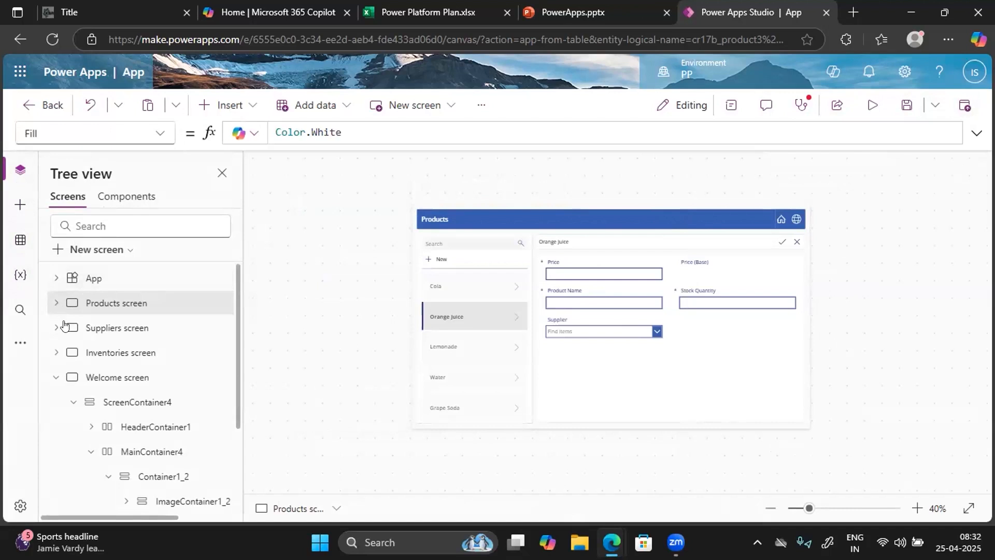
{"action": "left_click", "coordinate": [96, 329]}
{"action": "left_click", "coordinate": [95, 355]}
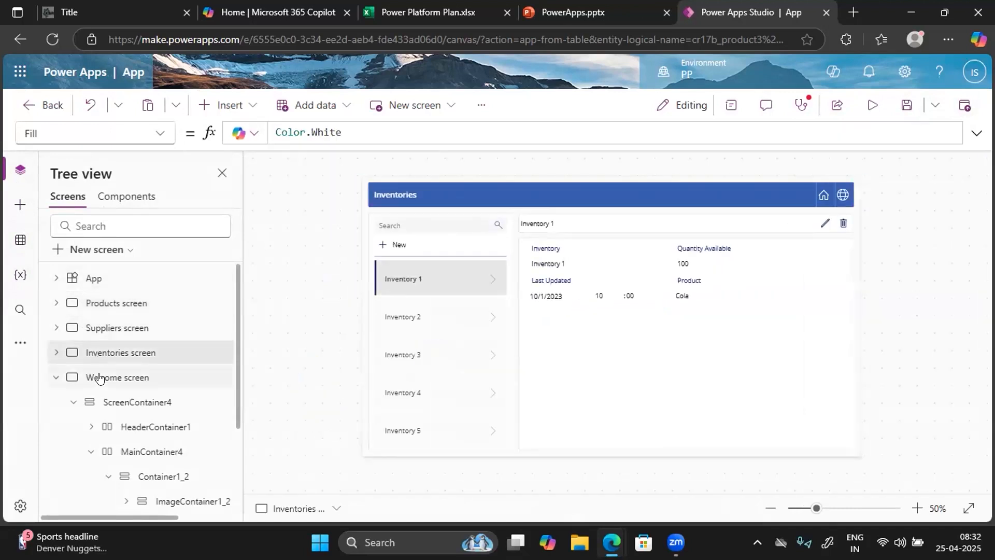
{"action": "left_click", "coordinate": [99, 378]}
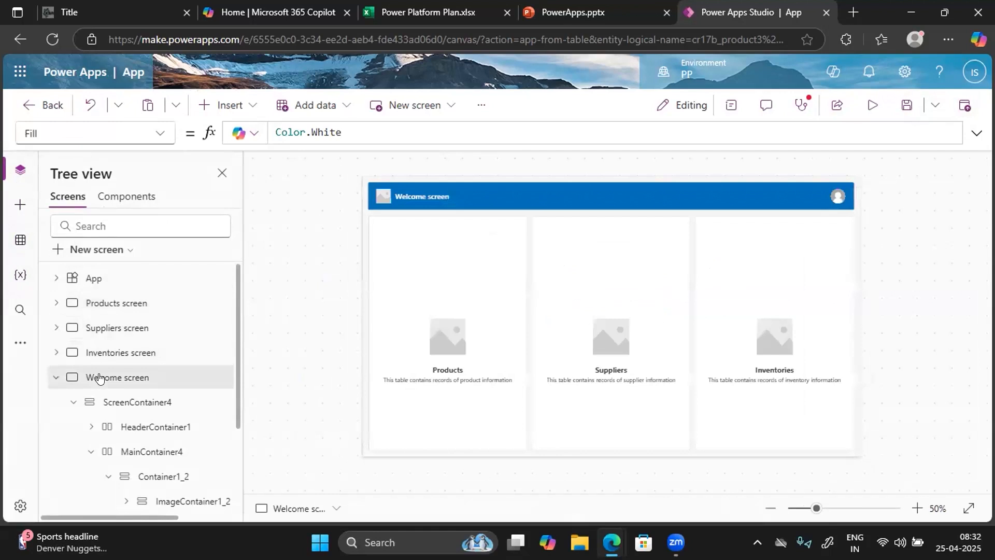
{"action": "left_click", "coordinate": [123, 196]}
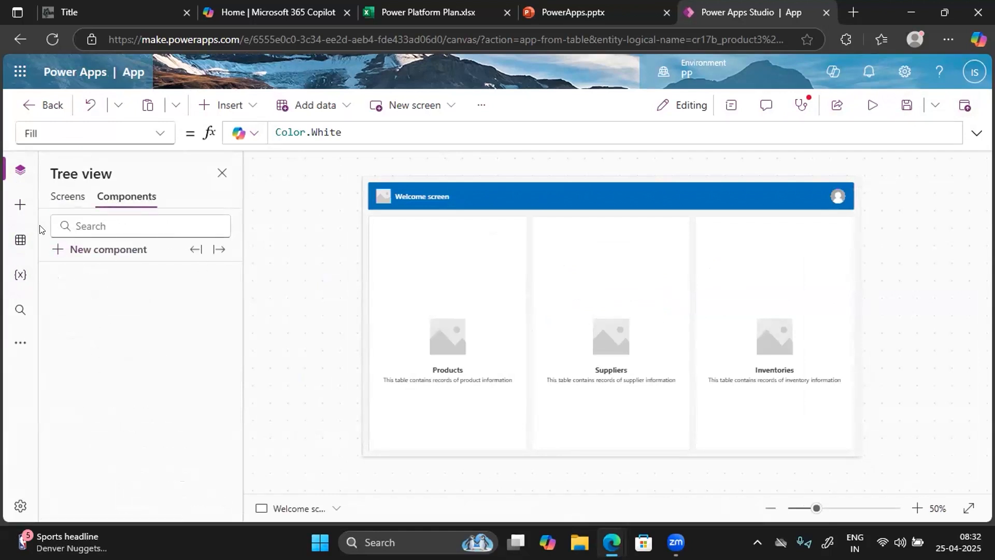
Show the controls available for insertion, expand the Input category, and compare them with the Insert command's list
{"action": "left_click", "coordinate": [9, 209]}
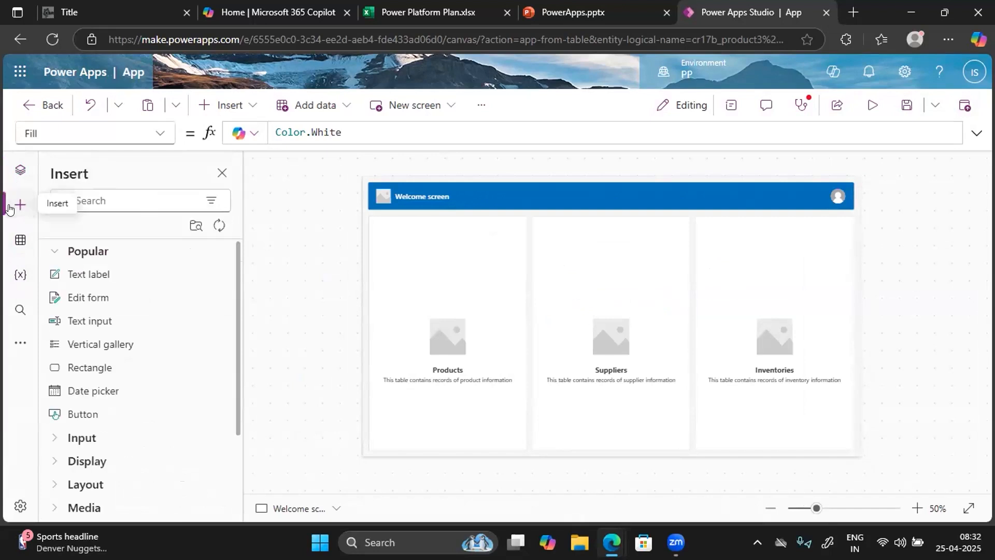
{"action": "left_click", "coordinate": [220, 107]}
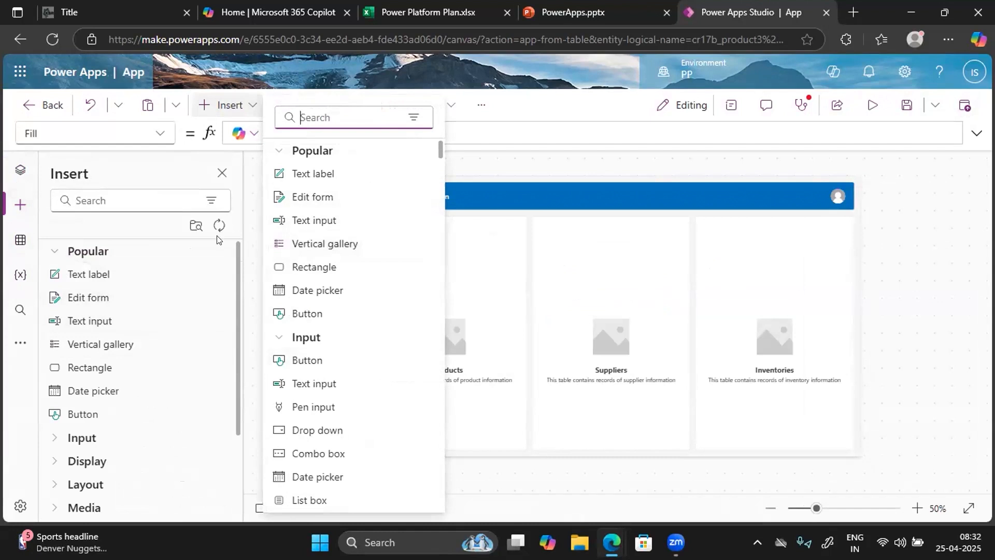
{"action": "left_click", "coordinate": [110, 218]}
{"action": "scroll", "coordinate": [90, 389], "scroll_direction": "down", "scroll_amount": 3}
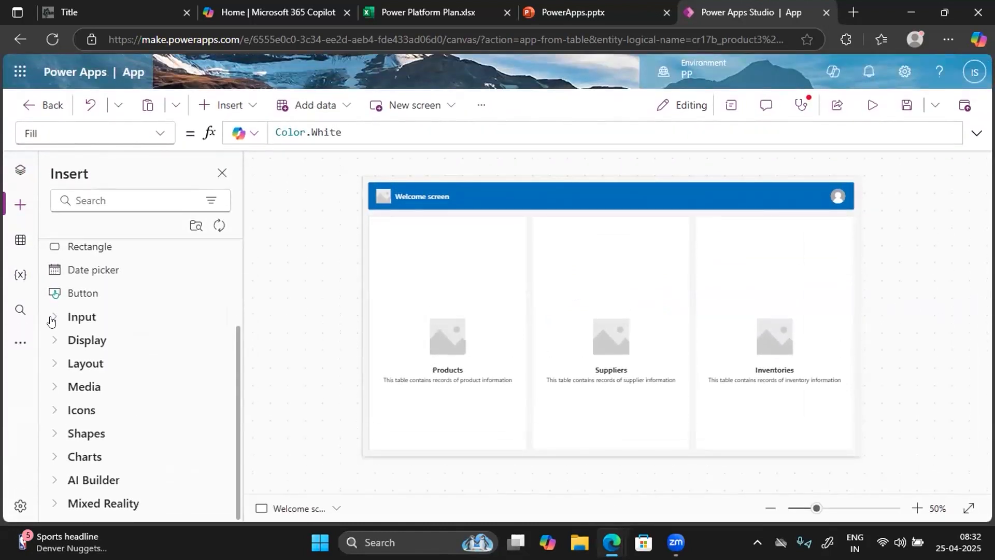
{"action": "left_click", "coordinate": [51, 321]}
{"action": "scroll", "coordinate": [62, 386], "scroll_direction": "down", "scroll_amount": 8}
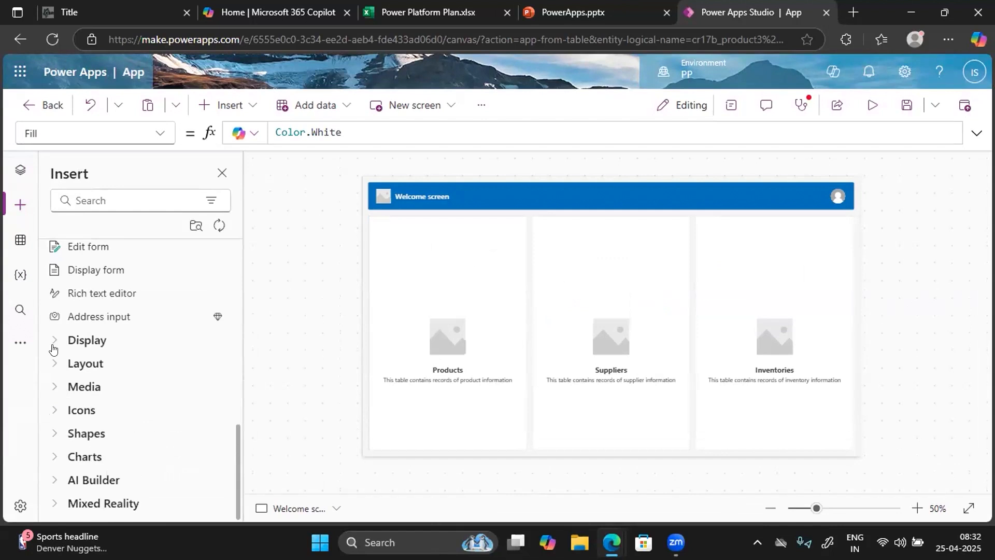
{"action": "left_click", "coordinate": [228, 105]}
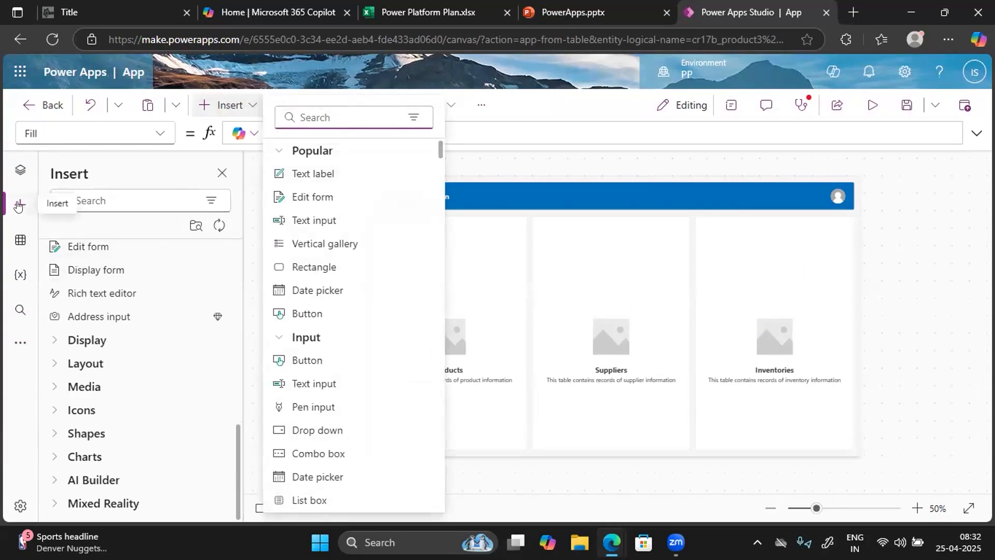
Show the app's data sources and browse the tables and connectors available to add, closing the lists without adding any
{"action": "left_click", "coordinate": [19, 243]}
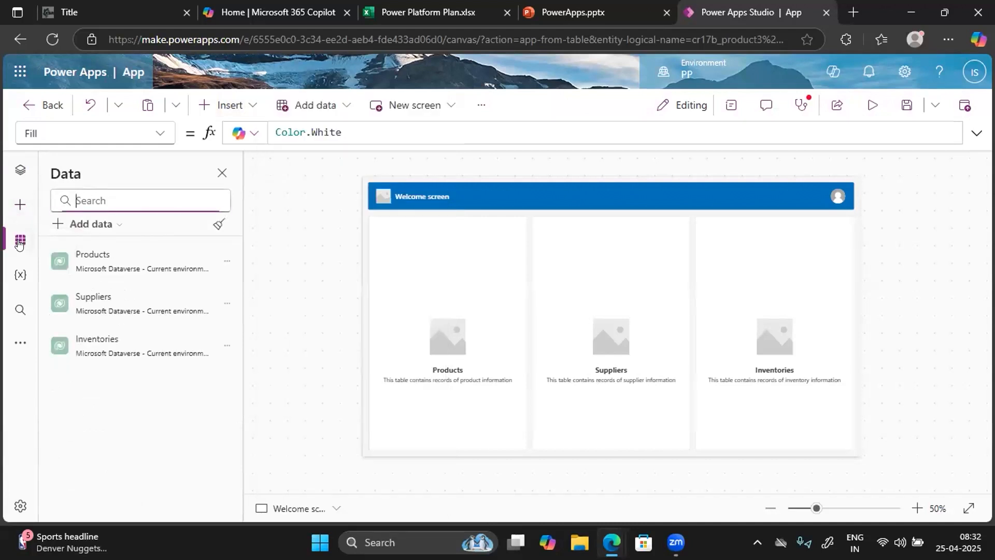
{"action": "left_click", "coordinate": [322, 107]}
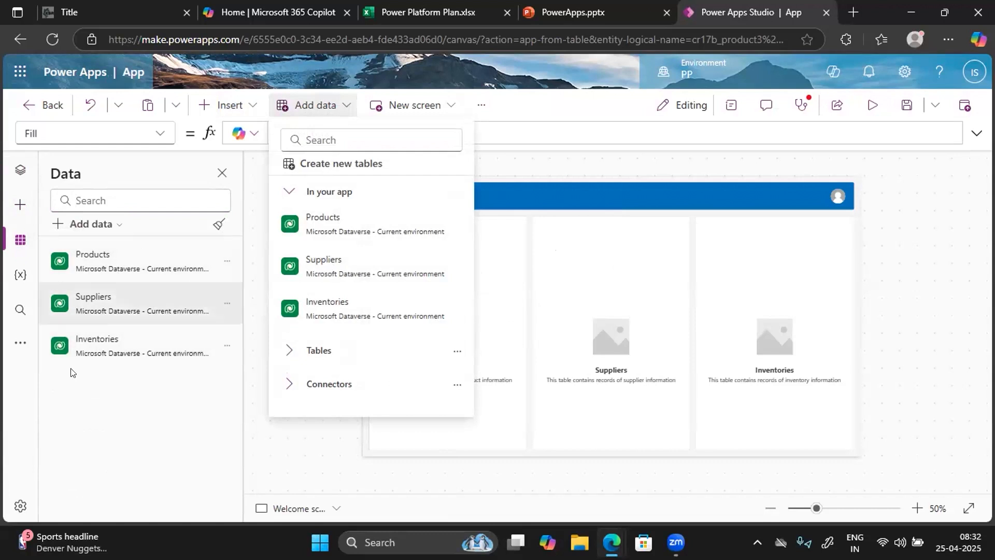
{"action": "left_click", "coordinate": [131, 418]}
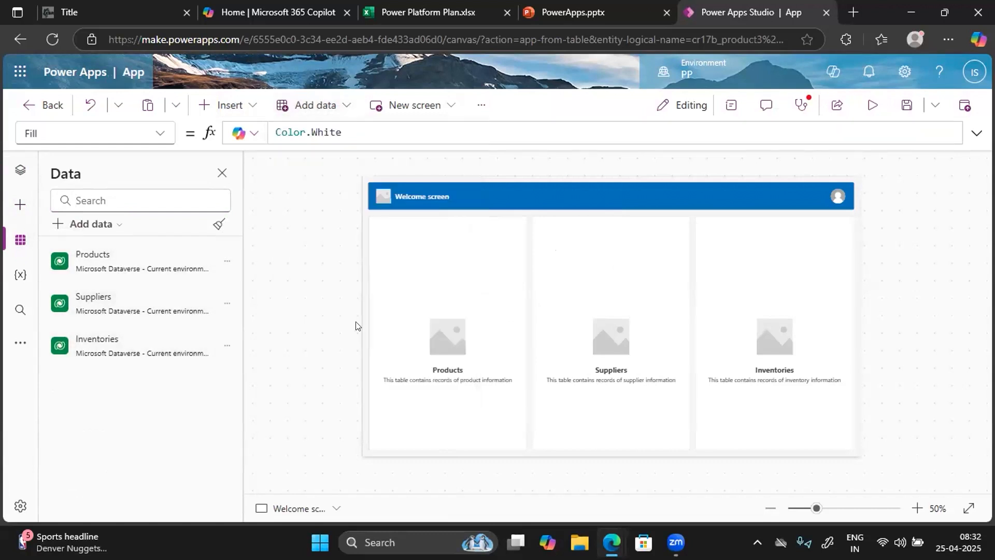
{"action": "left_click", "coordinate": [82, 223]}
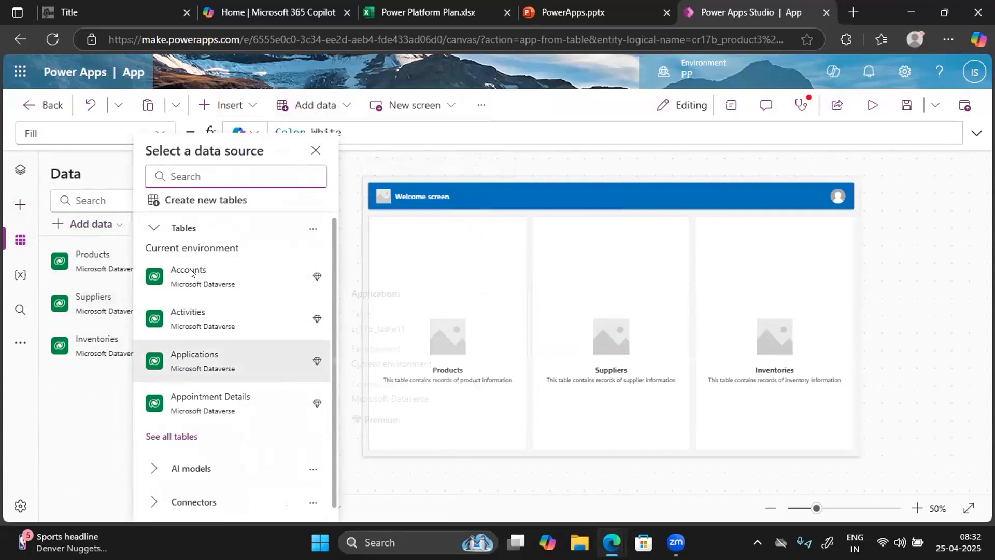
{"action": "left_click", "coordinate": [148, 509]}
{"action": "scroll", "coordinate": [147, 505], "scroll_direction": "down", "scroll_amount": 10}
{"action": "scroll", "coordinate": [147, 502], "scroll_direction": "down", "scroll_amount": 3}
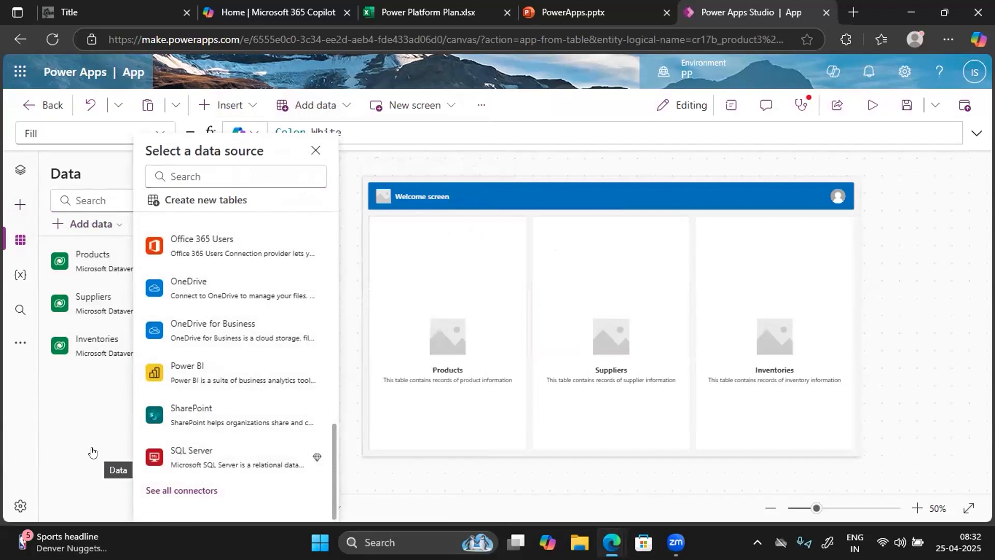
{"action": "left_click", "coordinate": [93, 472]}
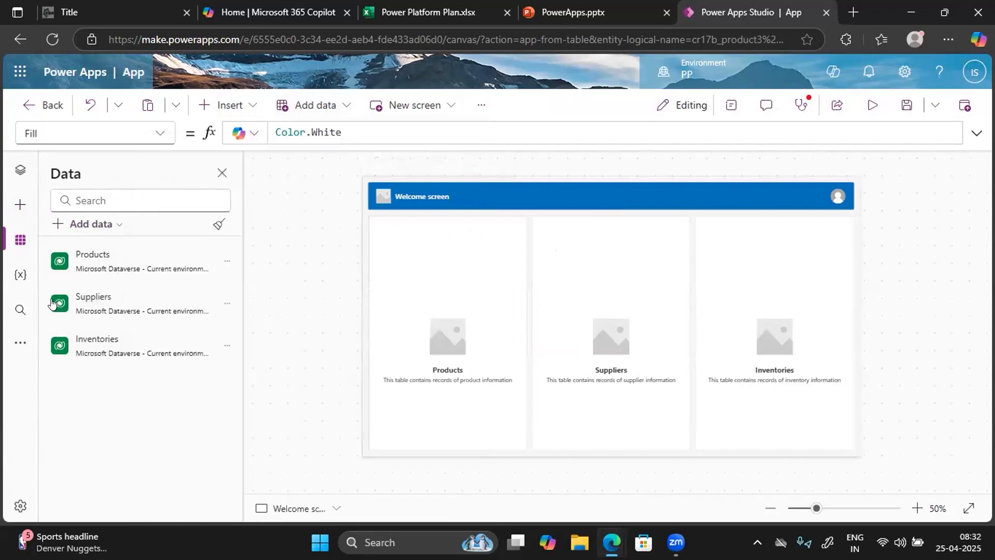
Show the app's variable types, checking the Global variables and Collections groups
{"action": "left_click", "coordinate": [19, 279]}
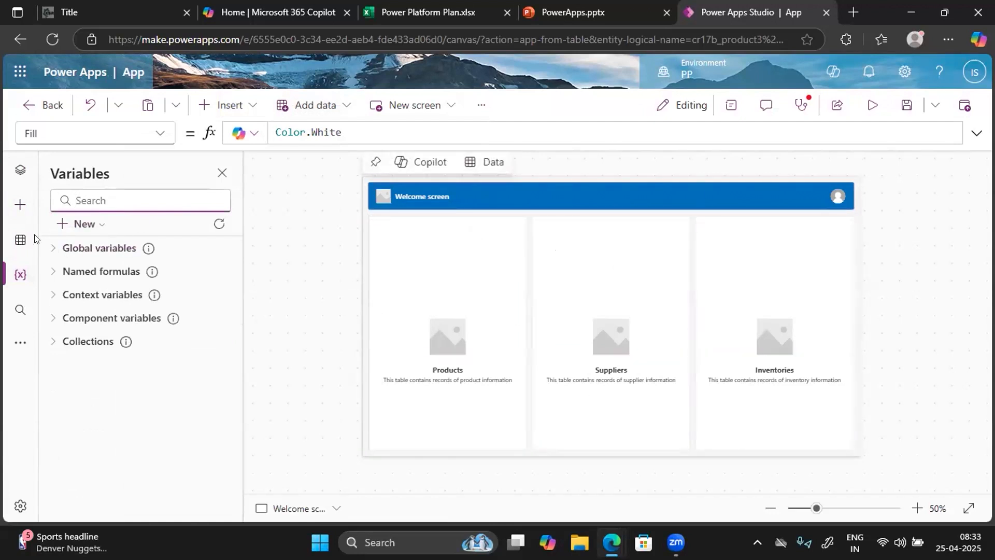
{"action": "left_click", "coordinate": [51, 249]}
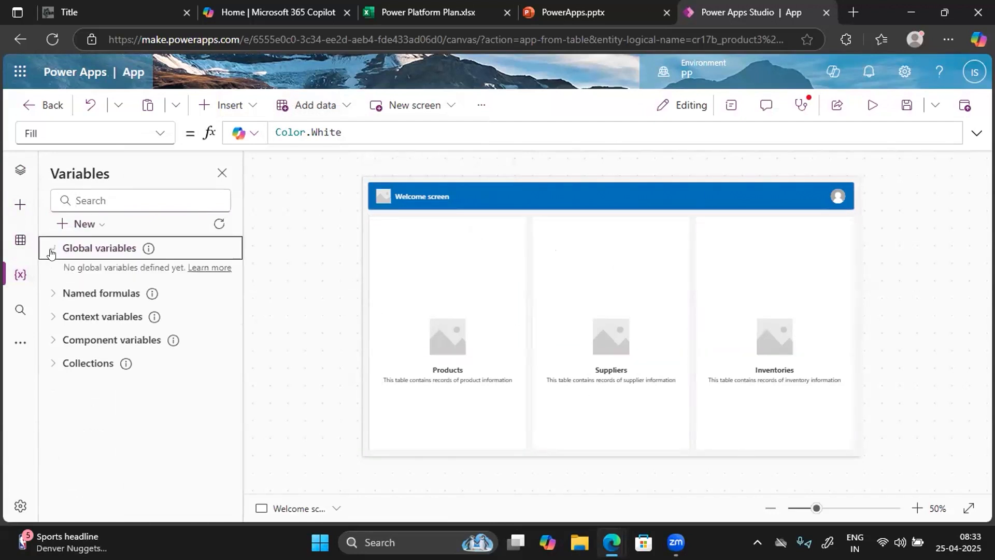
{"action": "left_click", "coordinate": [51, 251]}
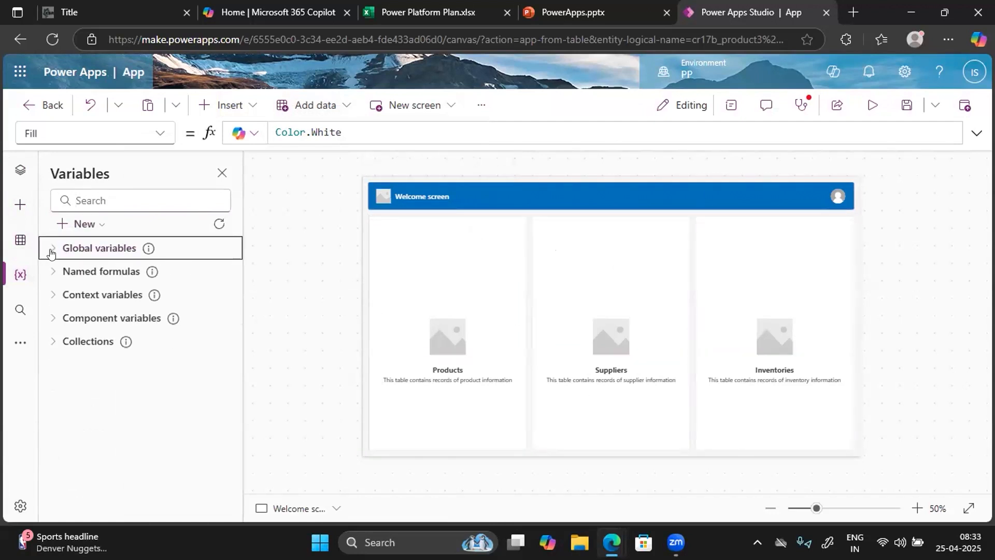
{"action": "left_click", "coordinate": [53, 342]}
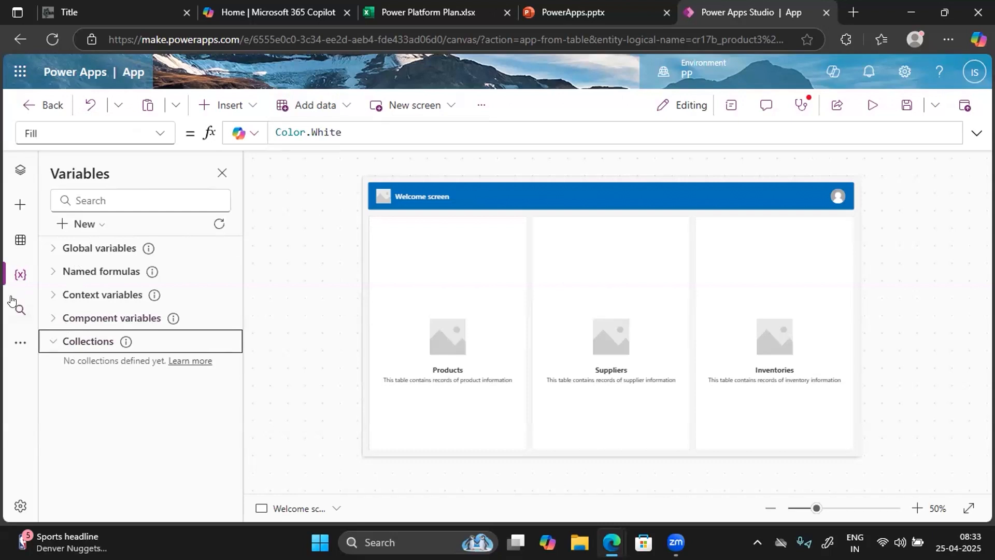
Show the app search's Find and Replace options, followed by the Advanced tools for live monitoring and tests
{"action": "left_click", "coordinate": [20, 309]}
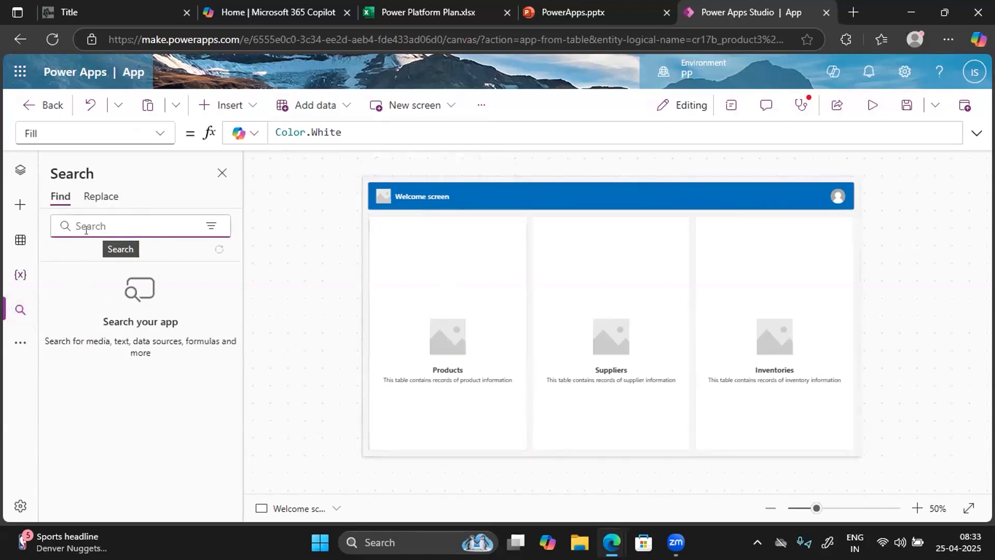
{"action": "left_click", "coordinate": [99, 196]}
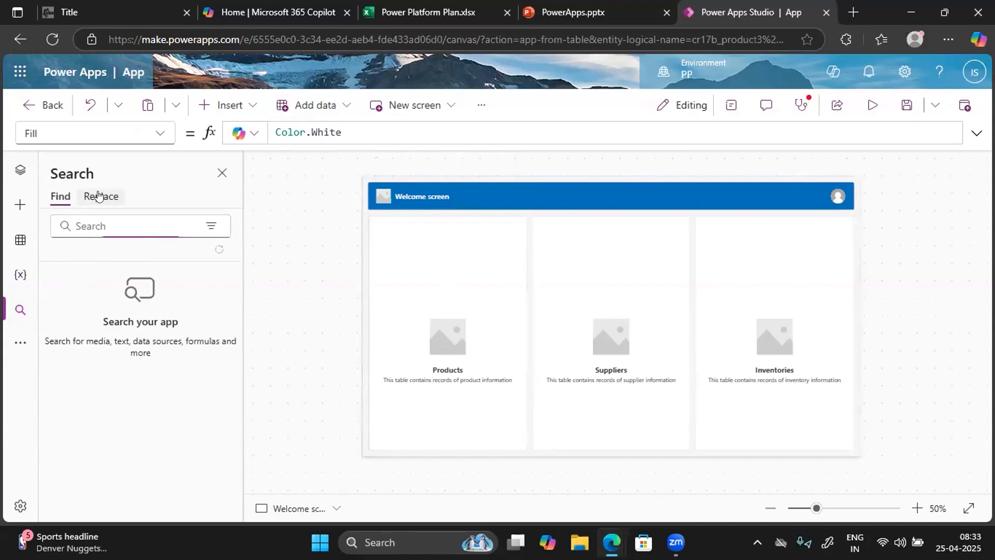
{"action": "left_click", "coordinate": [60, 196]}
{"action": "left_click", "coordinate": [17, 346]}
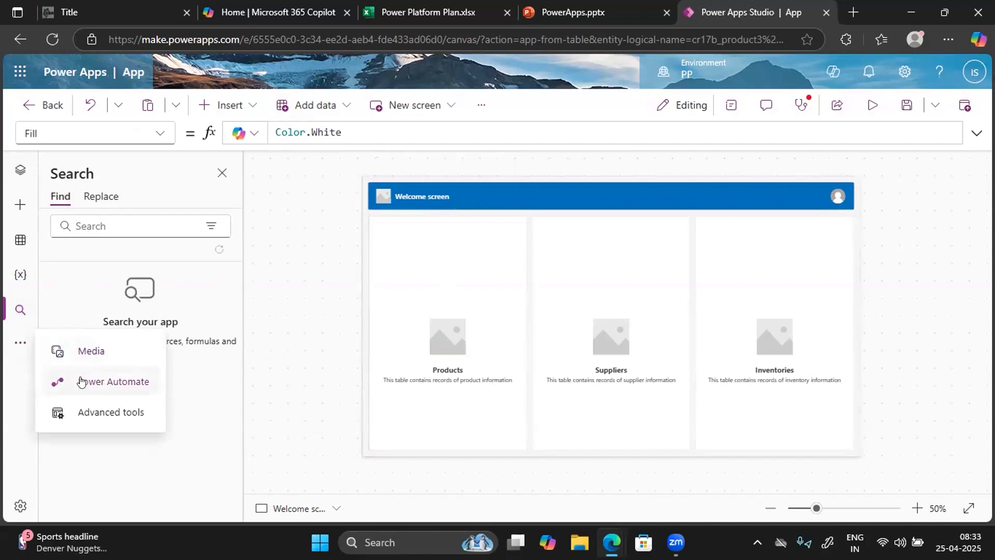
{"action": "left_click", "coordinate": [86, 412]}
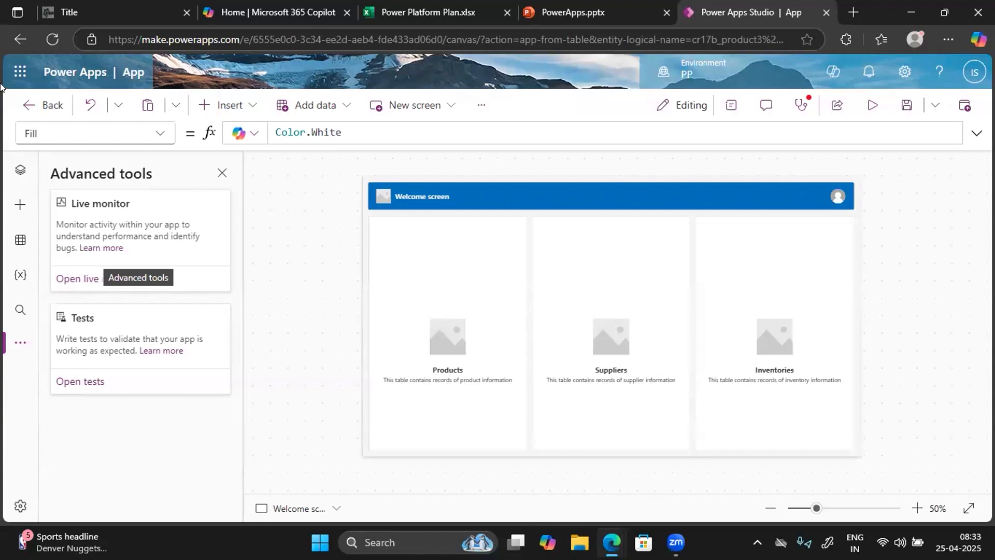
Leave the app without saving, and review the Start with data options and the existing Dataverse table list before cancelling
{"action": "left_click", "coordinate": [35, 109]}
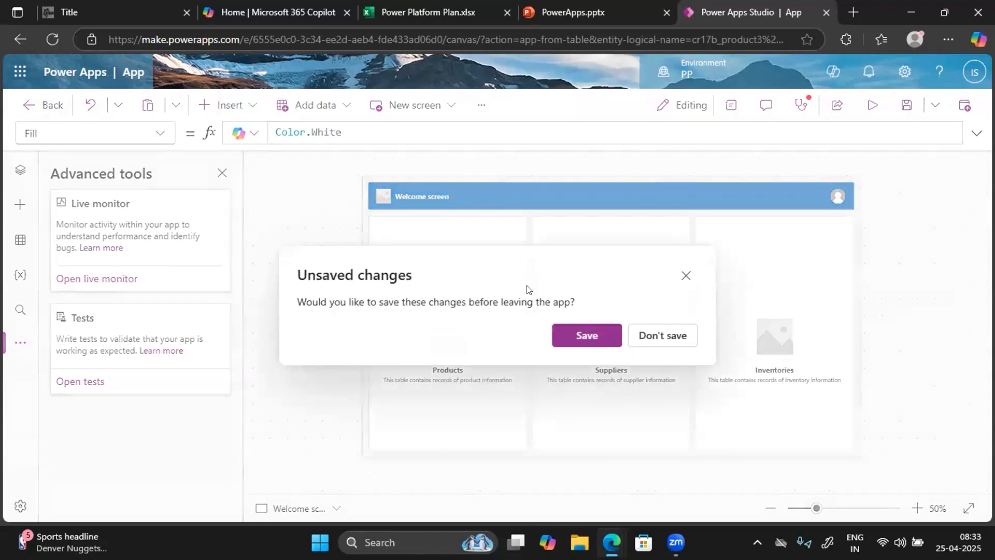
{"action": "left_click", "coordinate": [659, 336]}
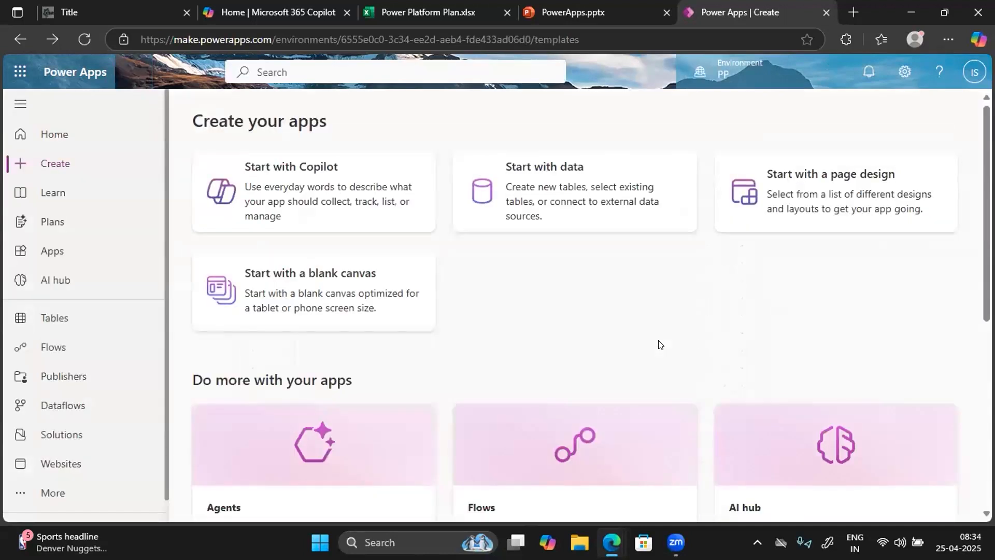
{"action": "left_click", "coordinate": [545, 191]}
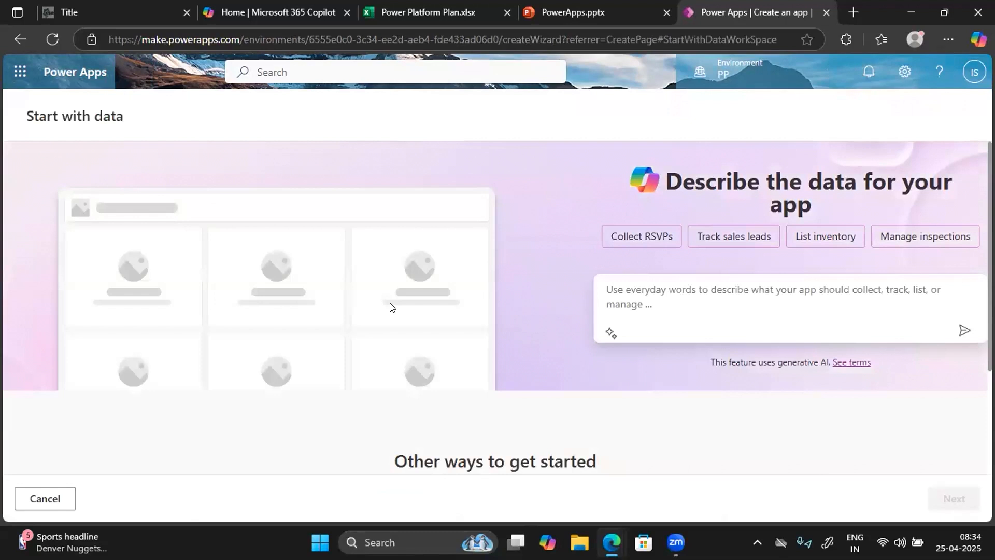
{"action": "scroll", "coordinate": [387, 355], "scroll_direction": "down", "scroll_amount": 3}
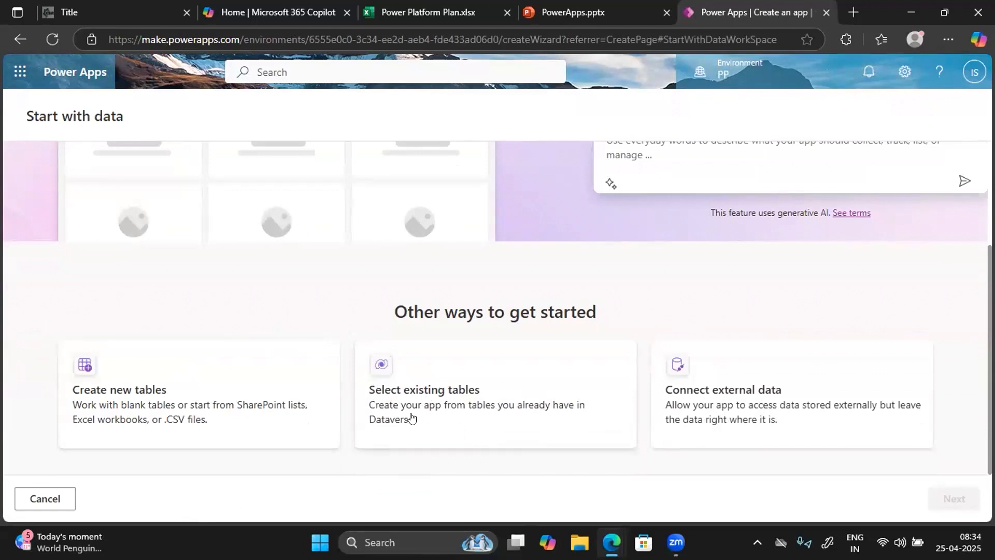
{"action": "left_click", "coordinate": [366, 404]}
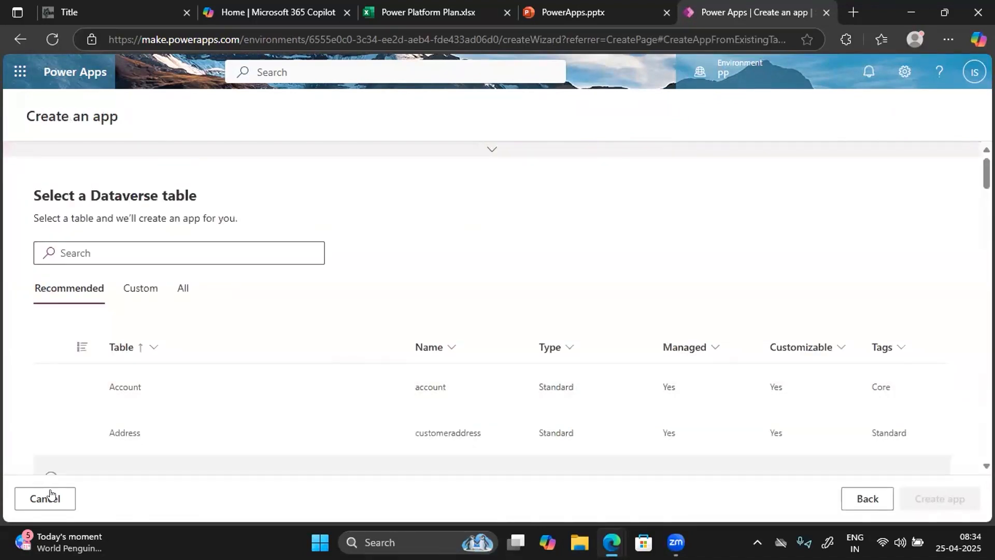
{"action": "left_click", "coordinate": [856, 494]}
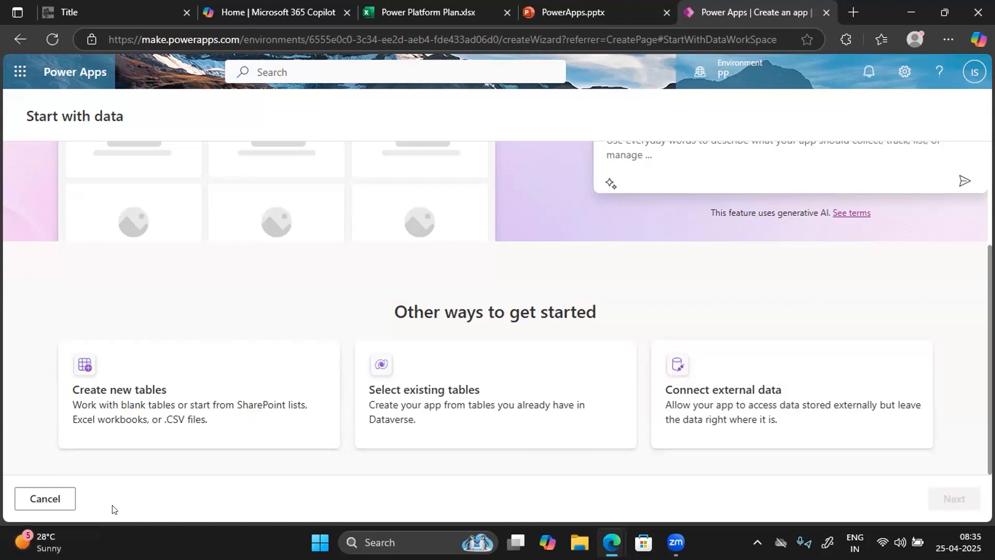
{"action": "left_click", "coordinate": [43, 499]}
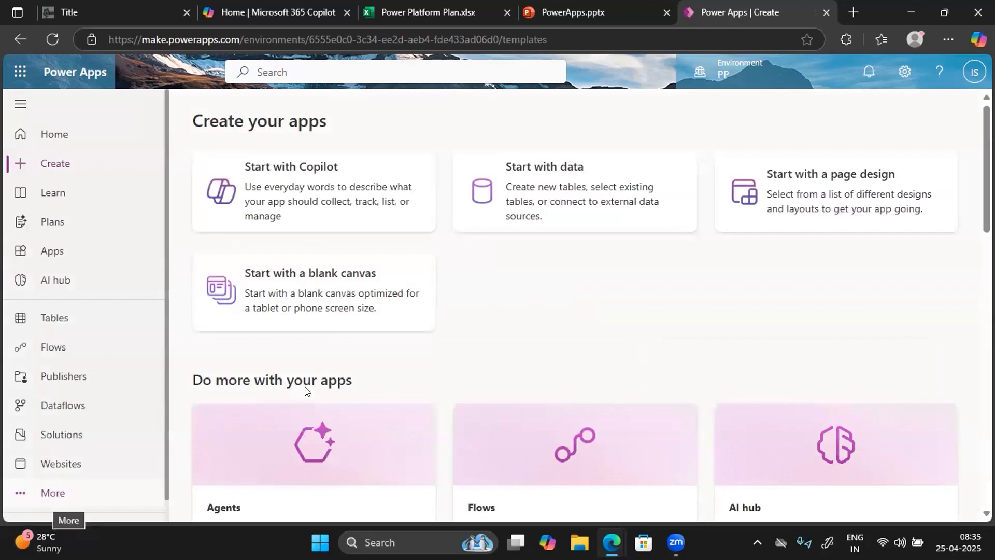
Review the page designs, open Gallery connected to table, select the Account table, and cancel the app creation
{"action": "left_click", "coordinate": [812, 195]}
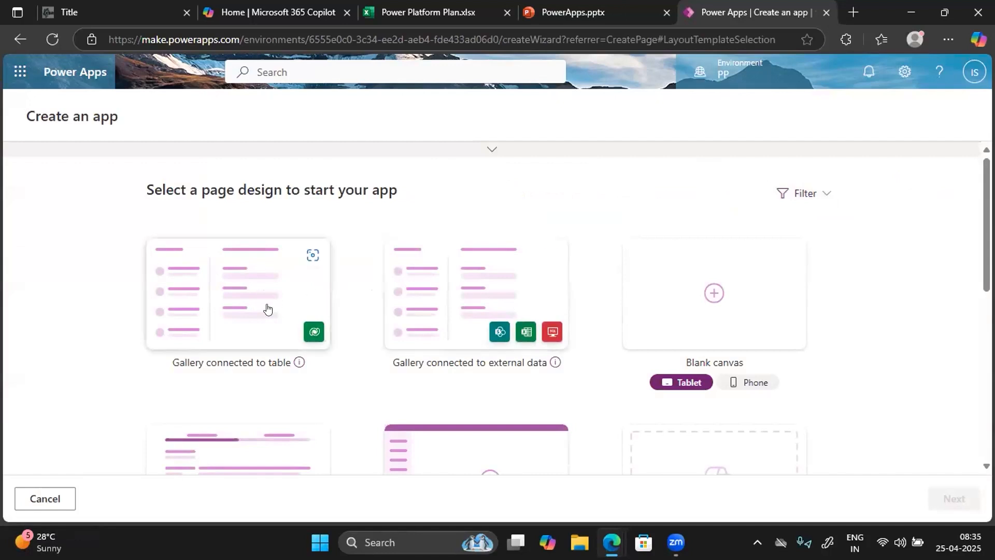
{"action": "scroll", "coordinate": [231, 363], "scroll_direction": "down", "scroll_amount": 2}
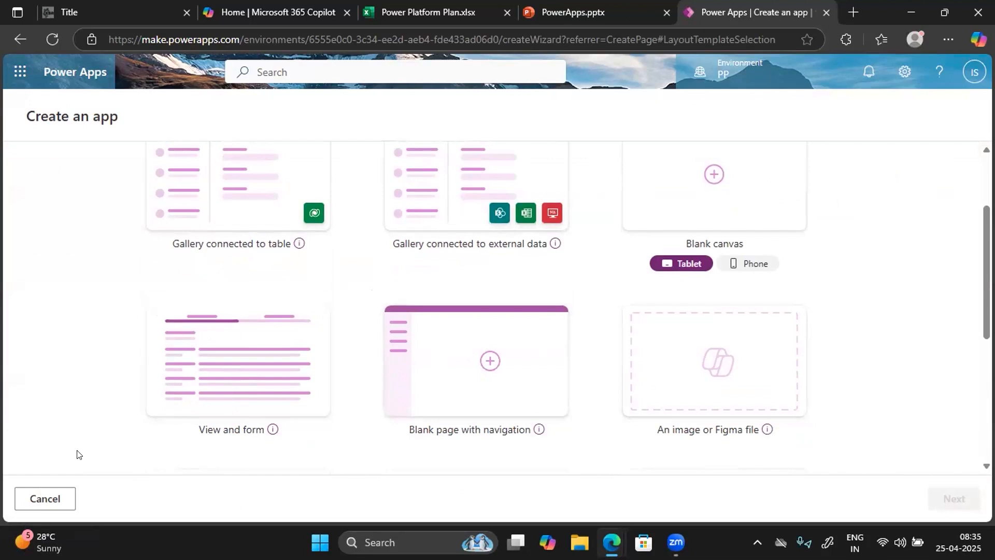
{"action": "left_click", "coordinate": [176, 203]}
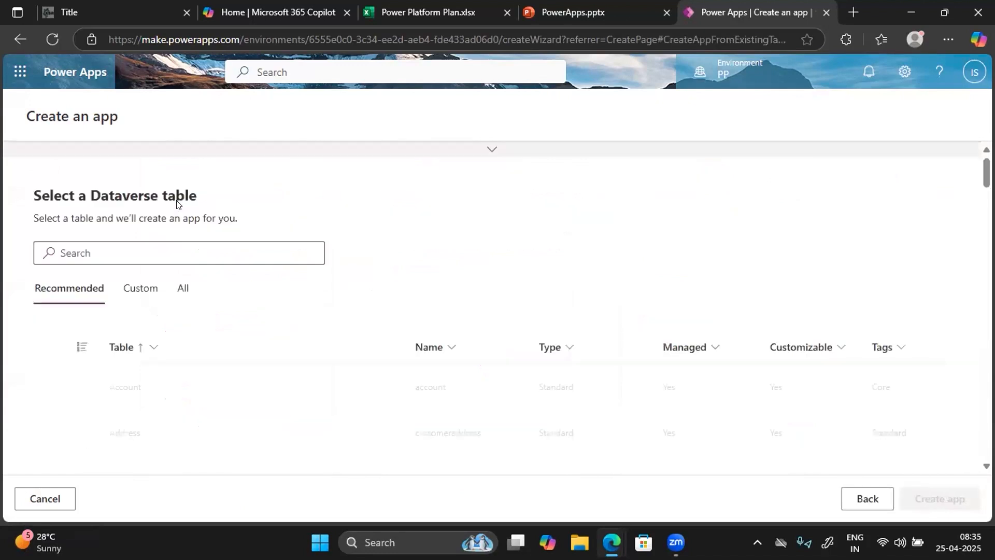
{"action": "left_click", "coordinate": [42, 383]}
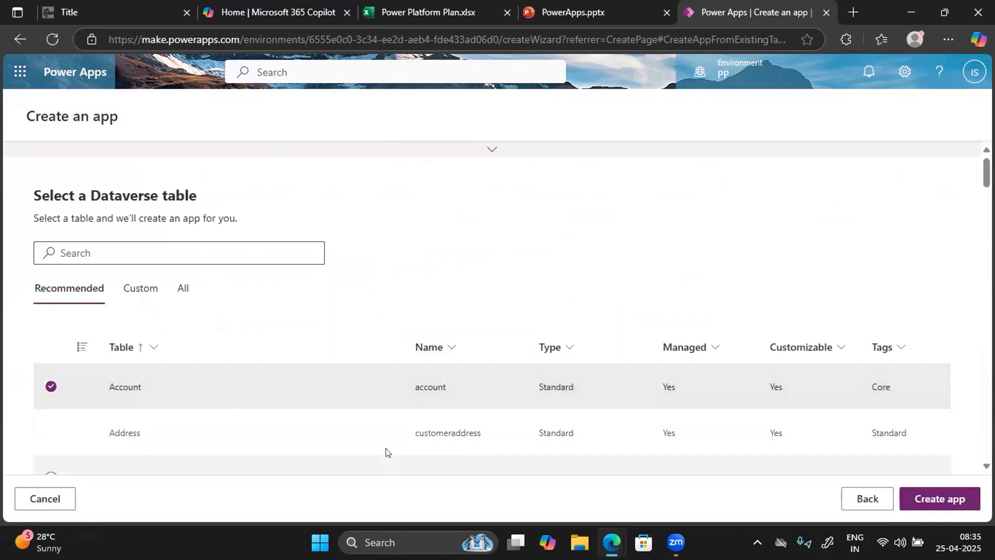
{"action": "left_click", "coordinate": [31, 497]}
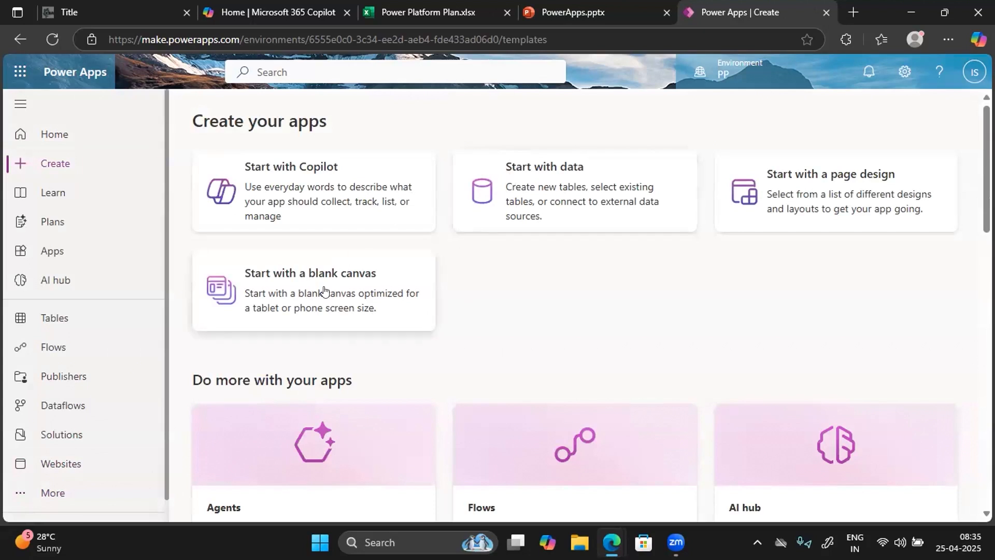
Create a blank canvas app with the Responsive size and skip the Studio welcome message
{"action": "left_click", "coordinate": [260, 313]}
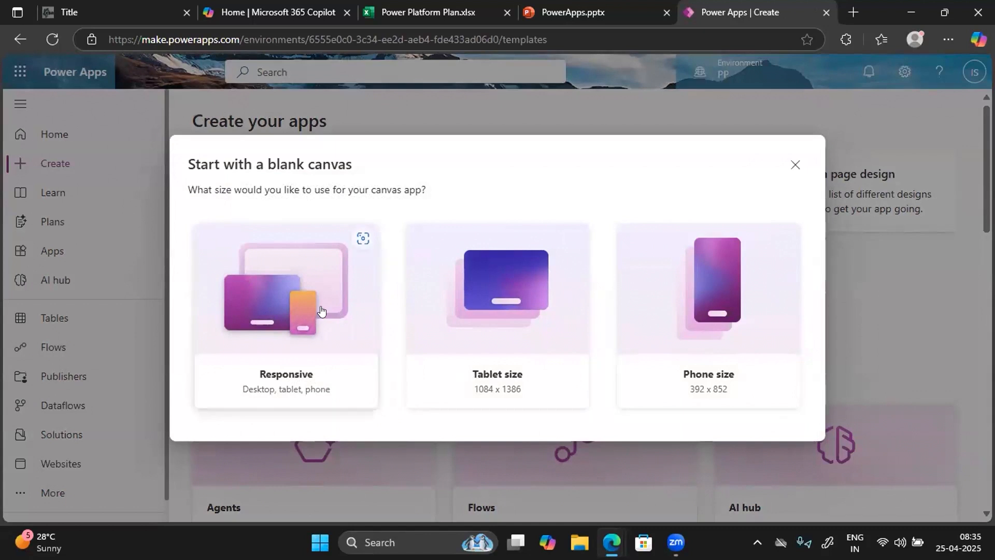
{"action": "left_click", "coordinate": [278, 309]}
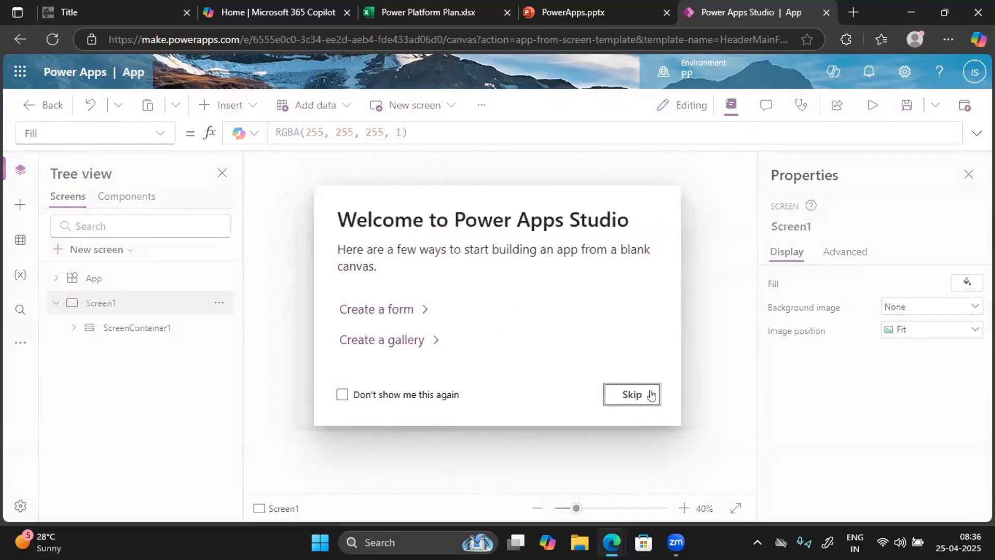
{"action": "left_click", "coordinate": [626, 393]}
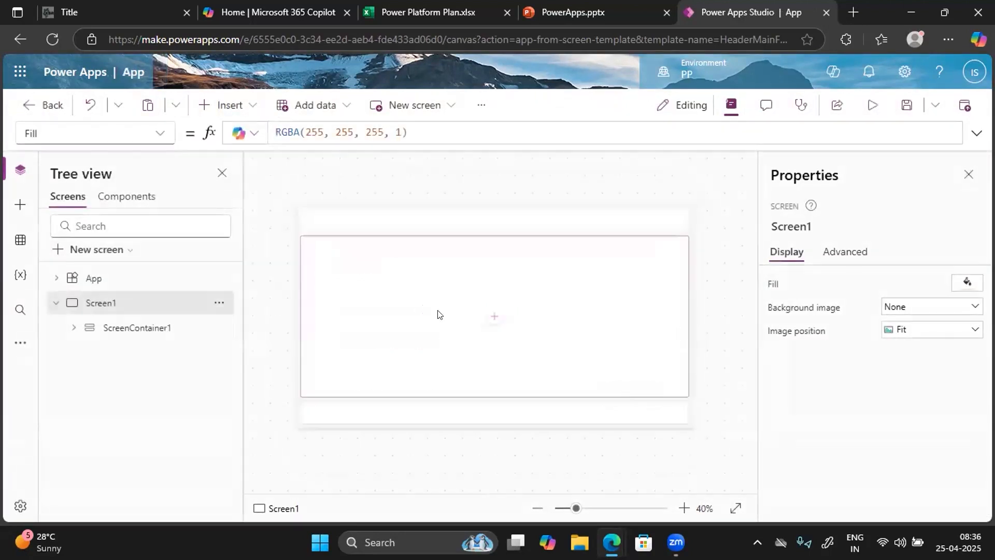
Inspect the main, header and footer containers of Screen1 one after another
{"action": "left_click", "coordinate": [411, 307]}
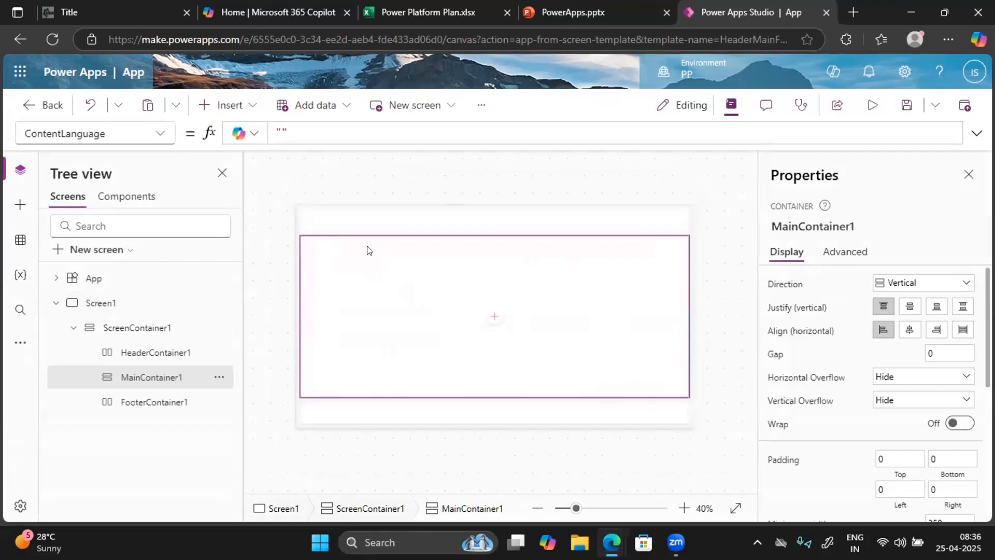
{"action": "left_click", "coordinate": [364, 218]}
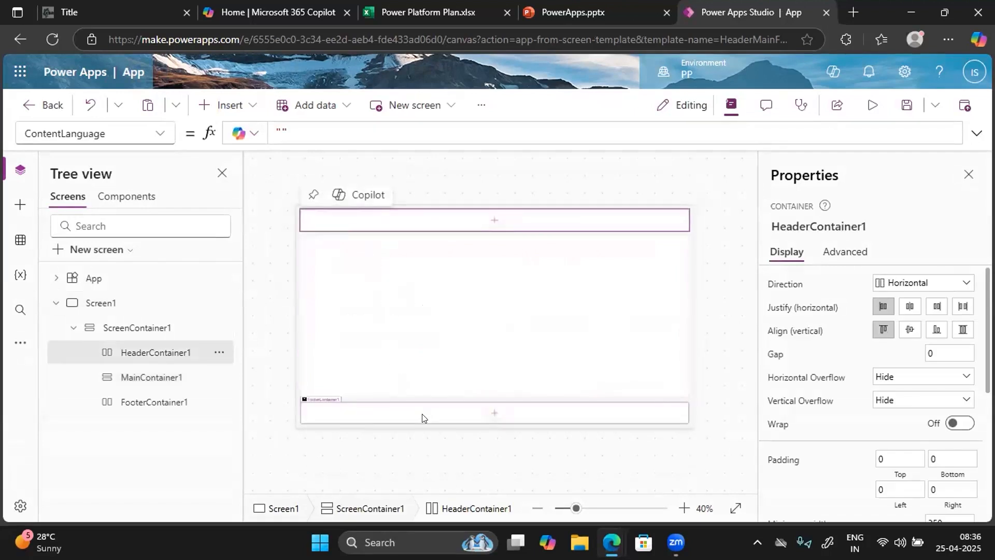
{"action": "left_click", "coordinate": [425, 413]}
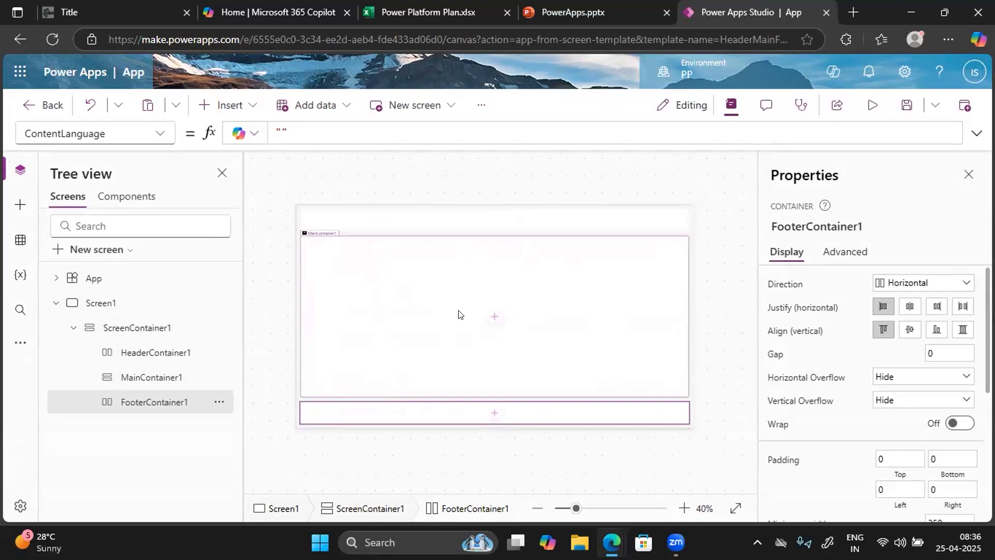
Switch to the PowerApps.pptx presentation, show the Agenda slide, and go to the empty slide 3
{"action": "left_click", "coordinate": [573, 12]}
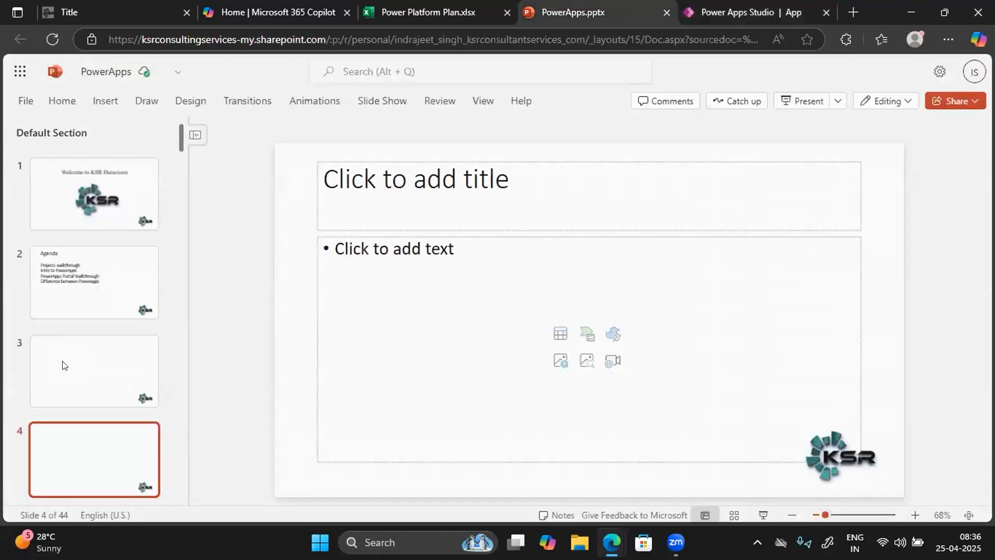
{"action": "left_click", "coordinate": [76, 269]}
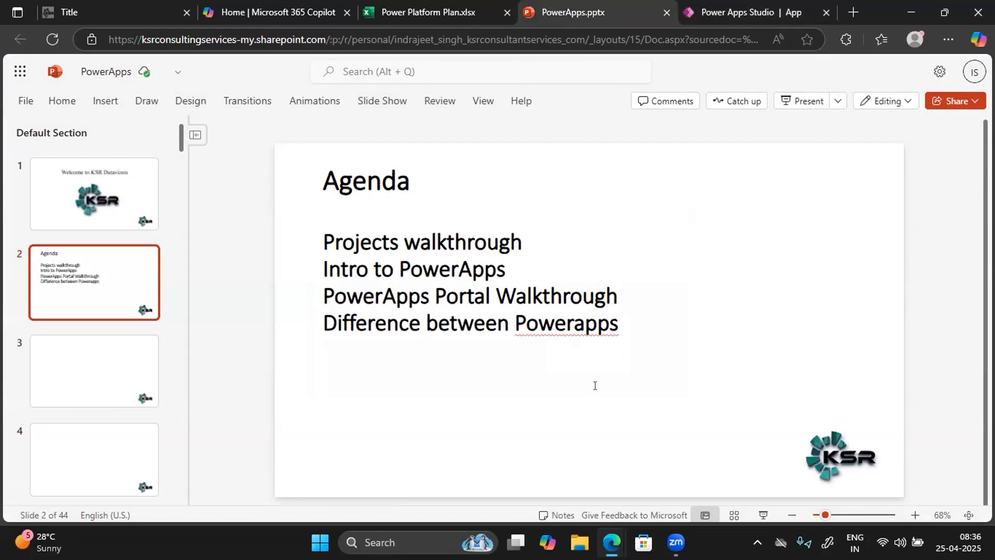
{"action": "left_click", "coordinate": [136, 369]}
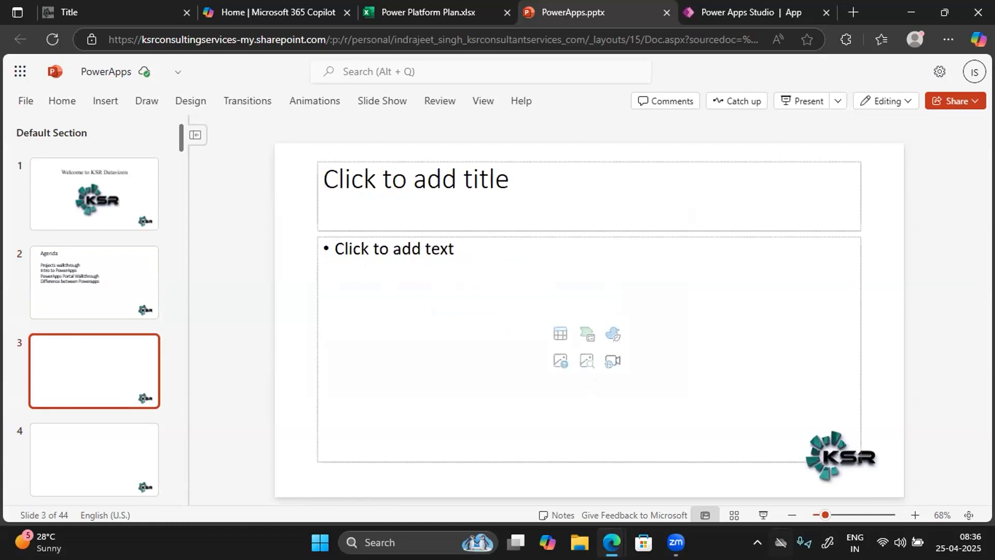
Present the deck full screen from slide 3 and end the slide show on slide 4
{"action": "left_click", "coordinate": [763, 514]}
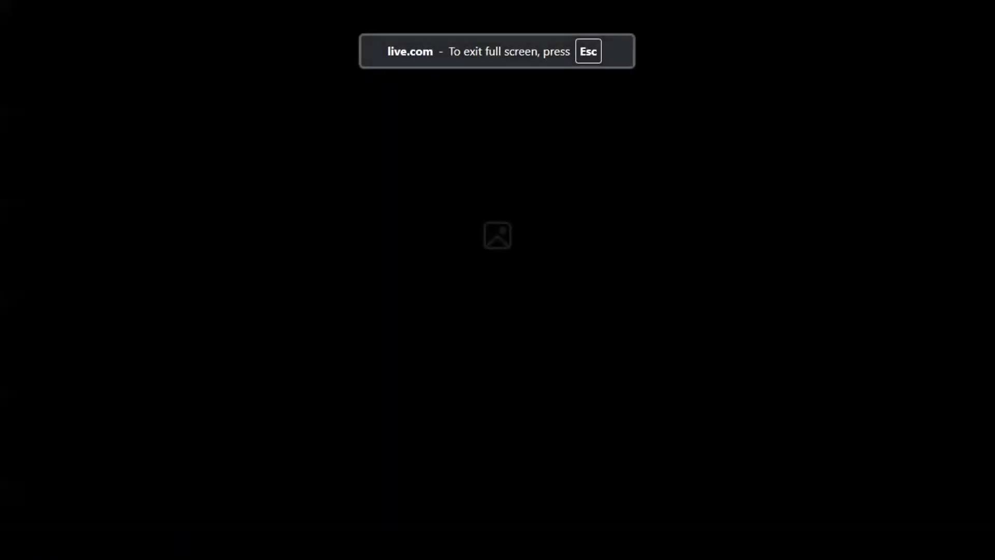
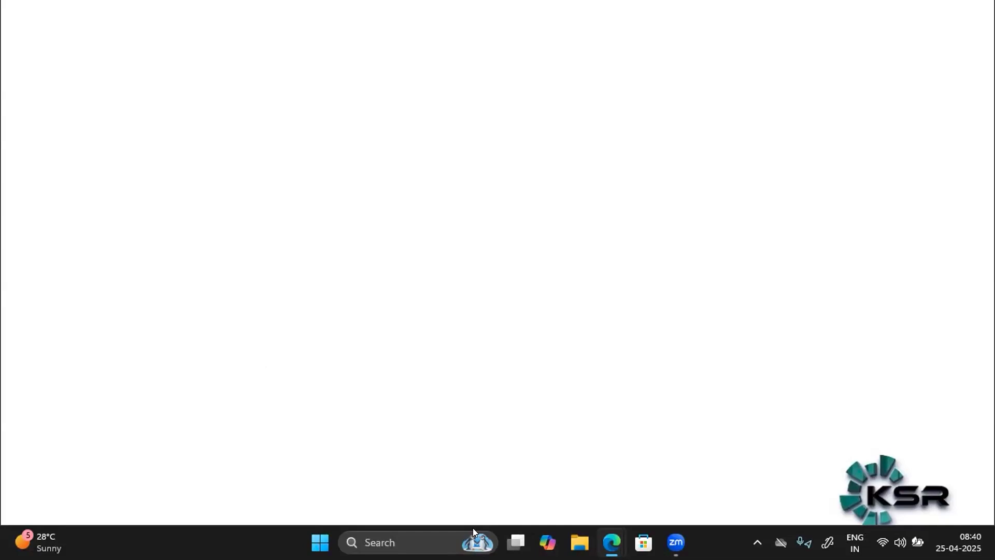
{"action": "left_click", "coordinate": [611, 542]}
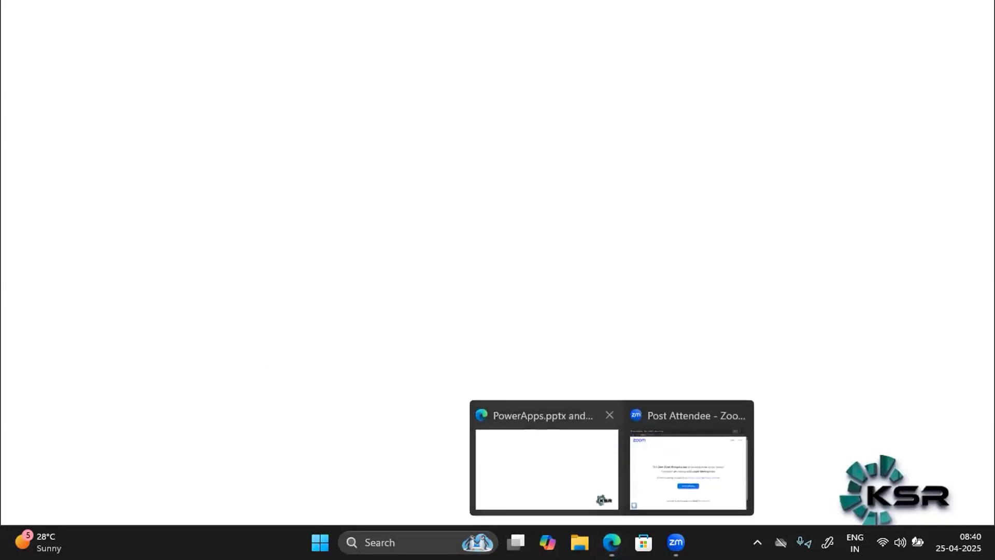
{"action": "left_click", "coordinate": [543, 467]}
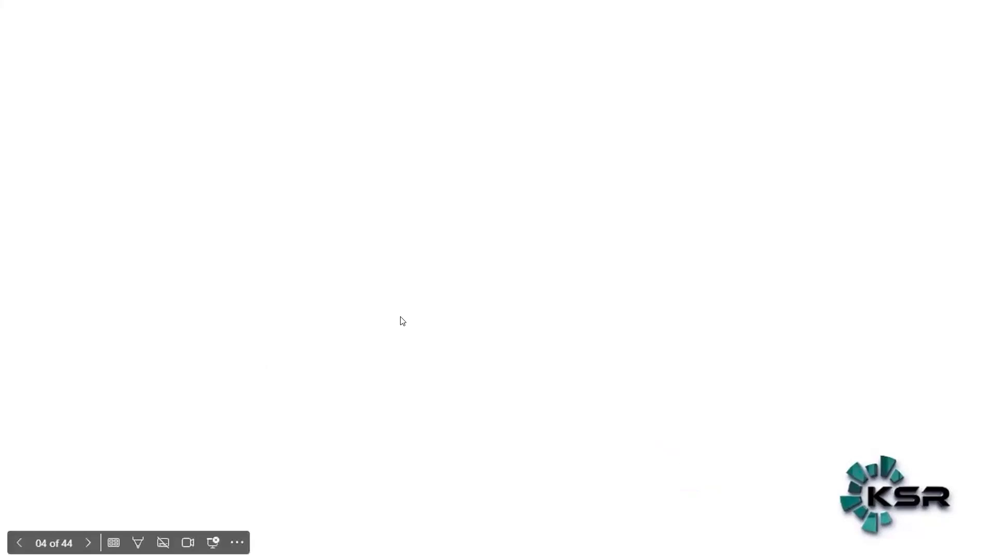
{"action": "key", "text": "Escape"}
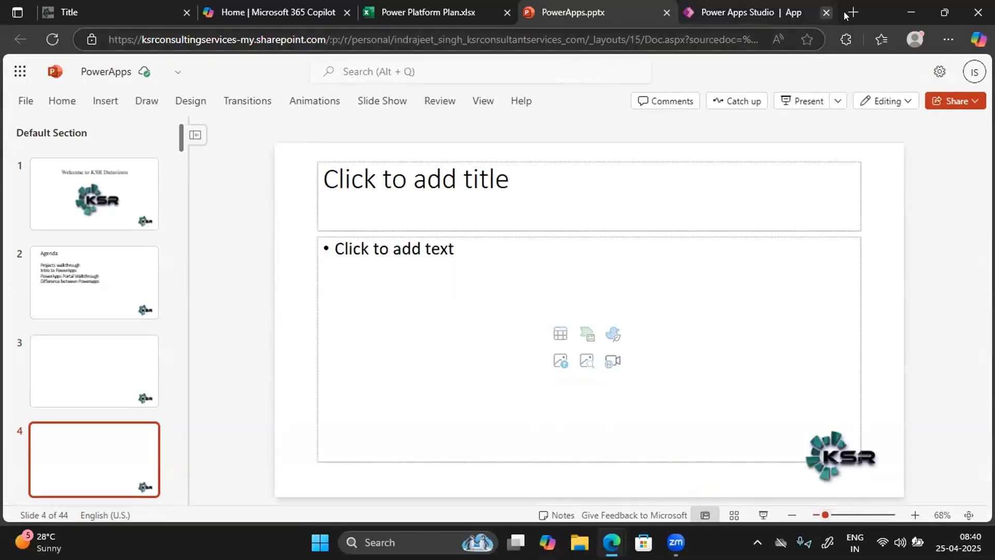
Open a new browser tab and go to the Power BI service at app.powerbi.com
{"action": "left_click", "coordinate": [852, 13]}
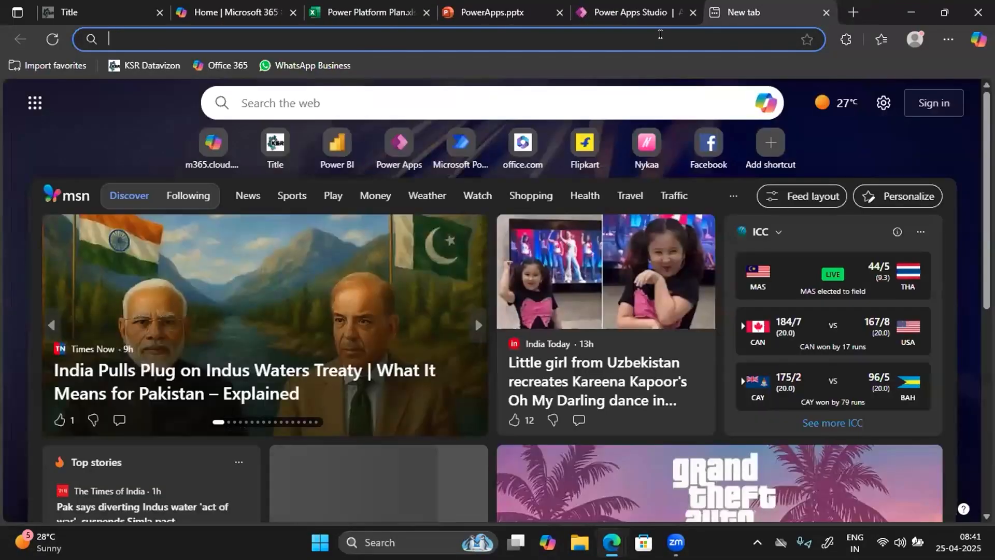
{"action": "type", "text": "make"}
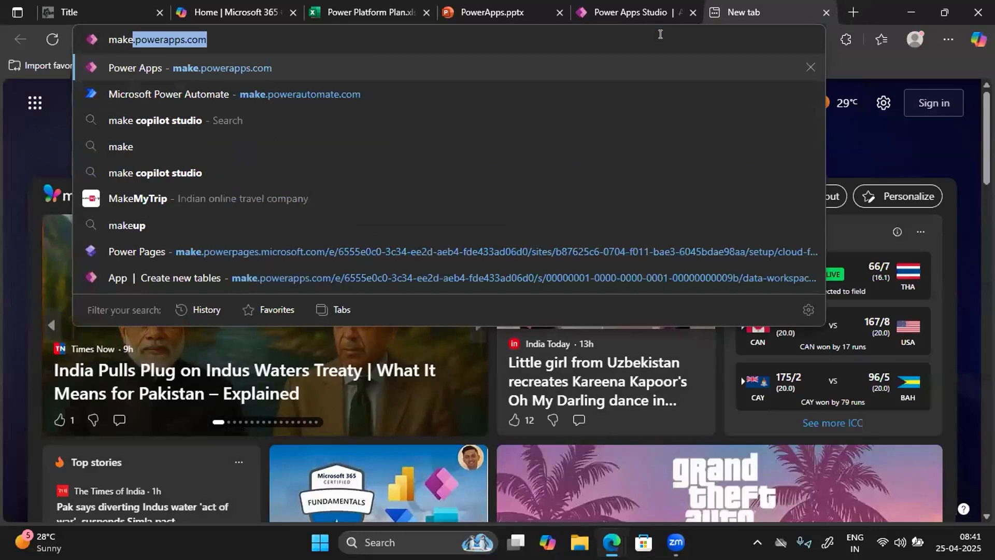
{"action": "key", "text": "BackSpace"}
{"action": "key", "text": "BackSpace"}
{"action": "key", "text": "BackSpace"}
{"action": "key", "text": "BackSpace"}
{"action": "key", "text": "BackSpace"}
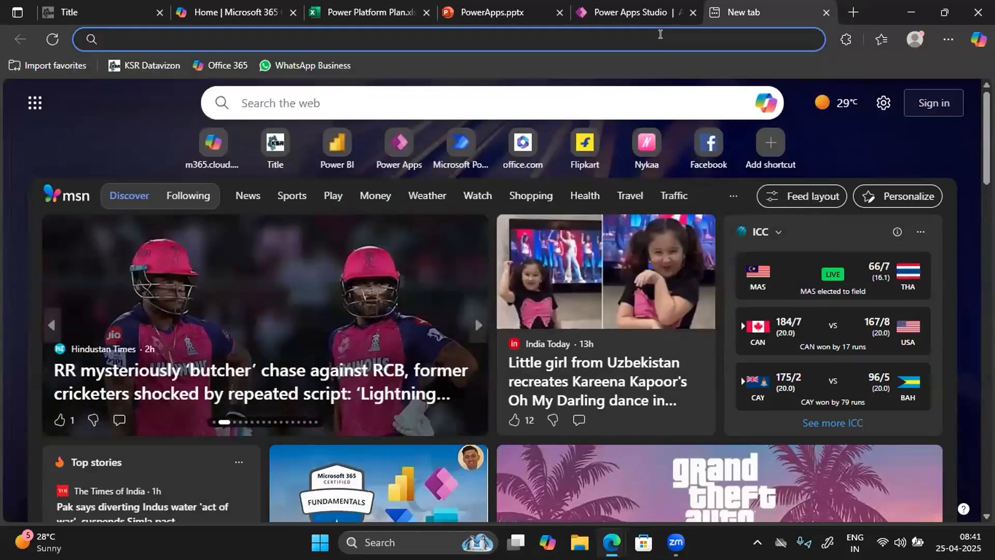
{"action": "type", "text": "app.power.com"}
{"action": "key", "text": "BackSpace"}
{"action": "key", "text": "BackSpace"}
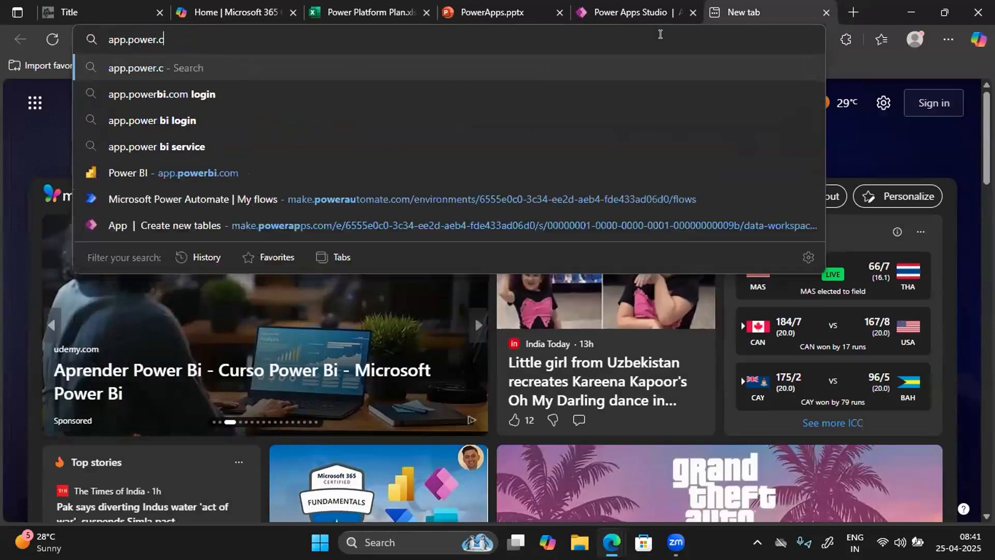
{"action": "key", "text": "BackSpace"}
{"action": "key", "text": "BackSpace"}
{"action": "type", "text": "bi.com"}
{"action": "key", "text": "Return"}
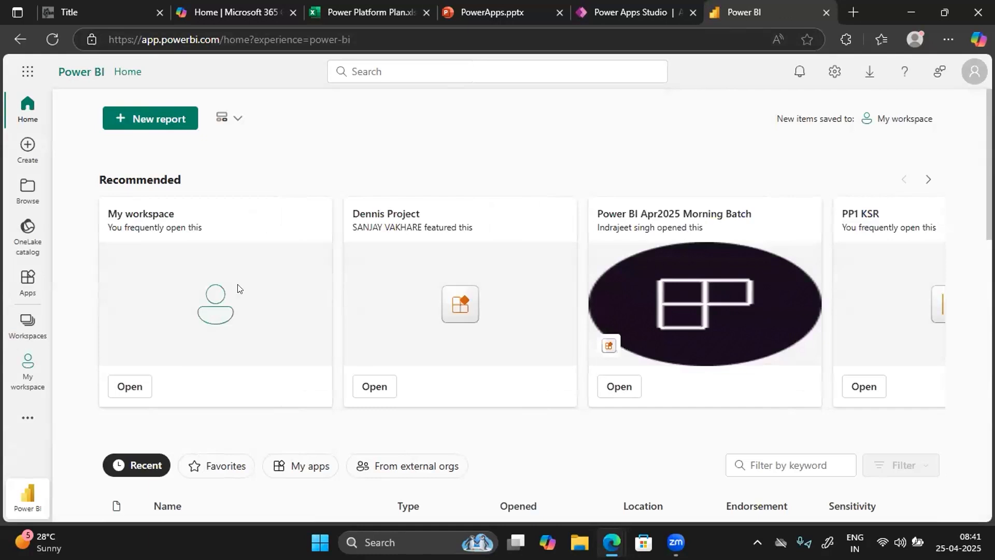
List the available apps on the Power BI home page and open the Power BI Apr2025 Morning Batch app
{"action": "scroll", "coordinate": [240, 301], "scroll_direction": "down", "scroll_amount": 1}
{"action": "scroll", "coordinate": [239, 301], "scroll_direction": "down", "scroll_amount": 5}
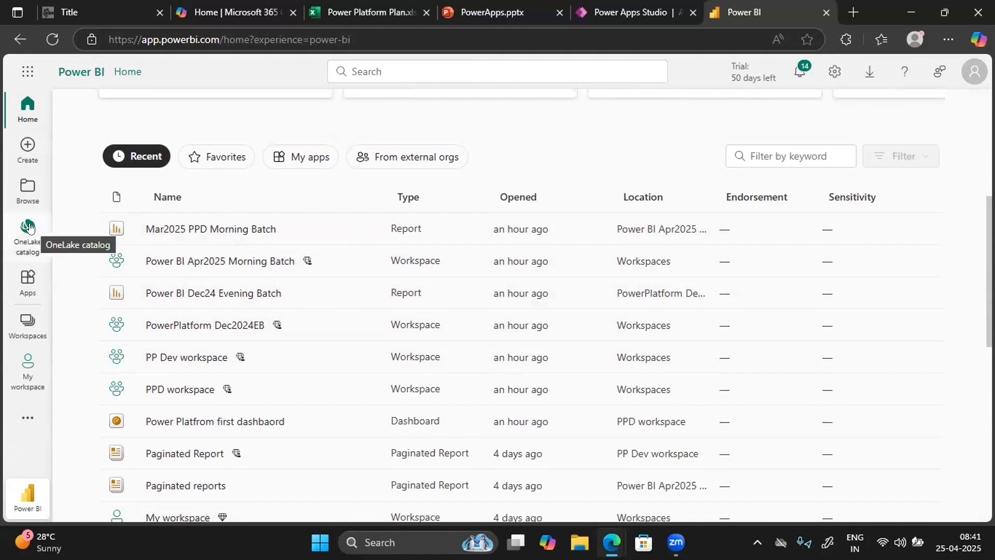
{"action": "left_click", "coordinate": [312, 157]}
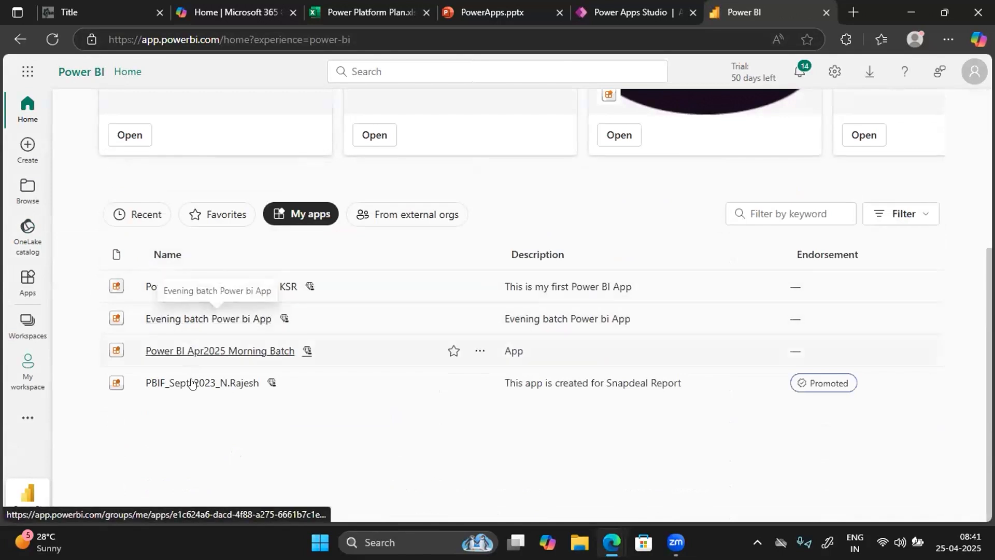
{"action": "left_click", "coordinate": [273, 352]}
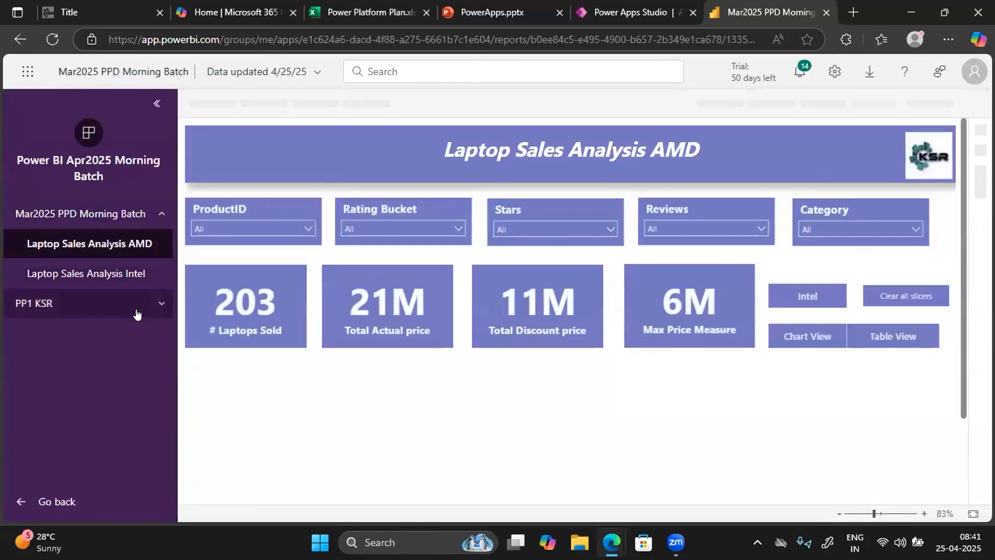
View the PP1 KSR report, collapse both report groups and expand Mar2025 PPD Morning Batch again
{"action": "left_click", "coordinate": [137, 313]}
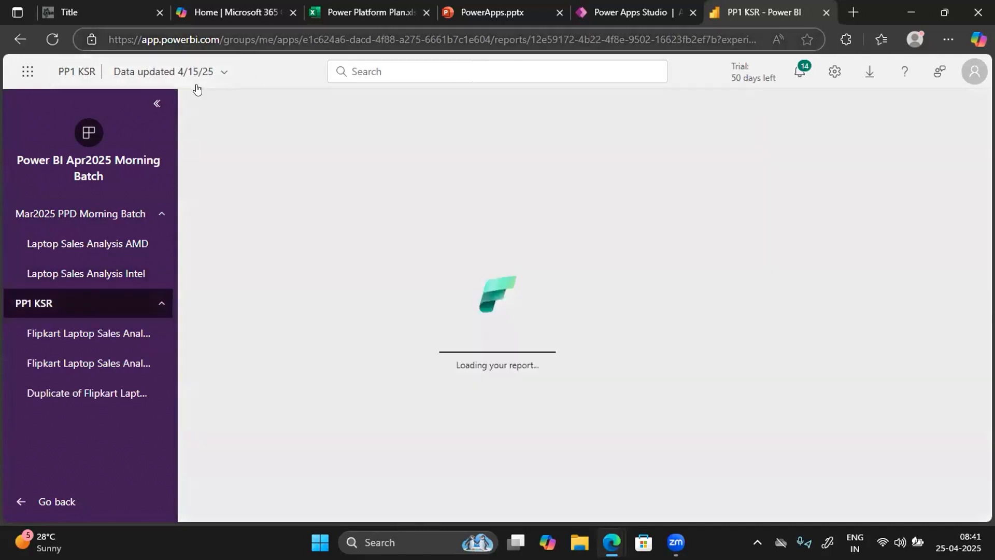
{"action": "left_click", "coordinate": [161, 214]}
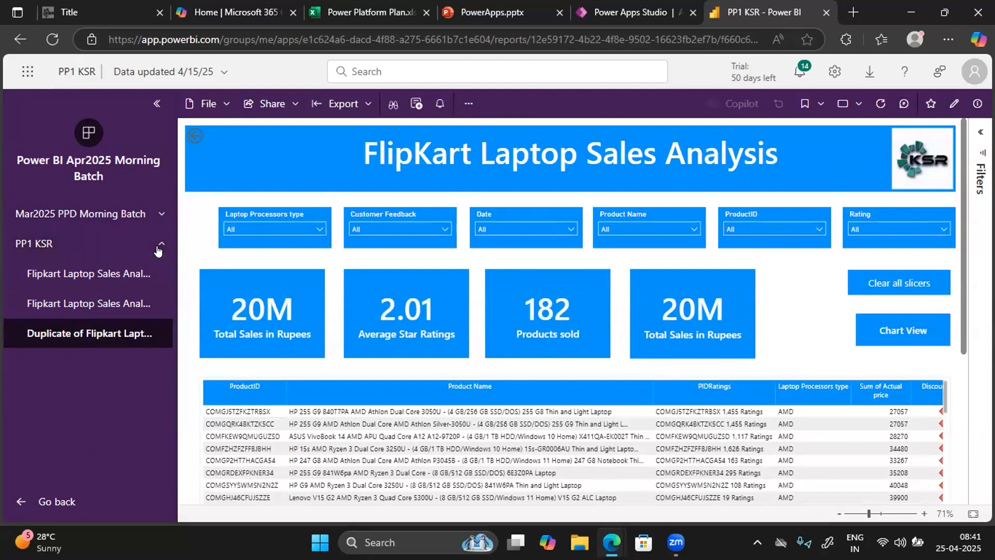
{"action": "left_click", "coordinate": [160, 244]}
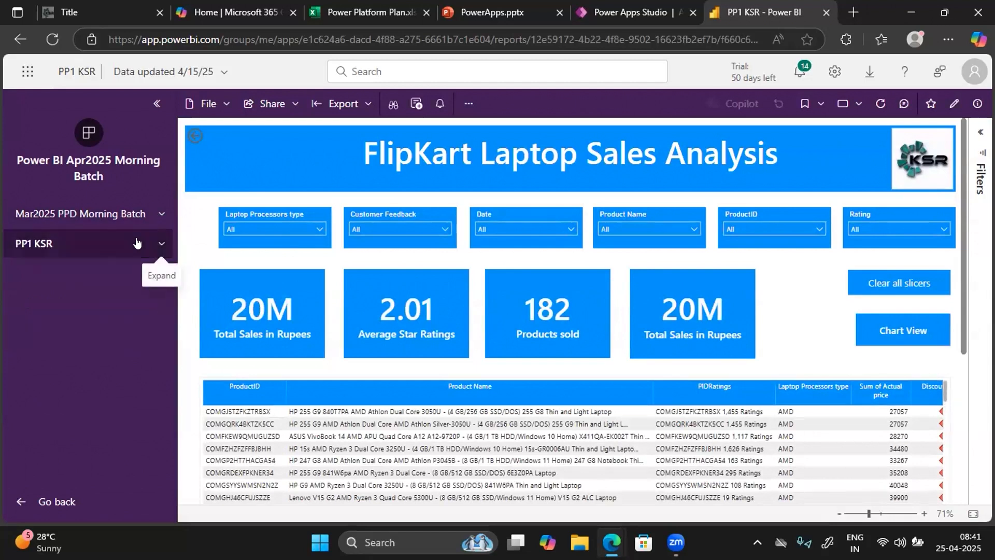
{"action": "left_click", "coordinate": [150, 216]}
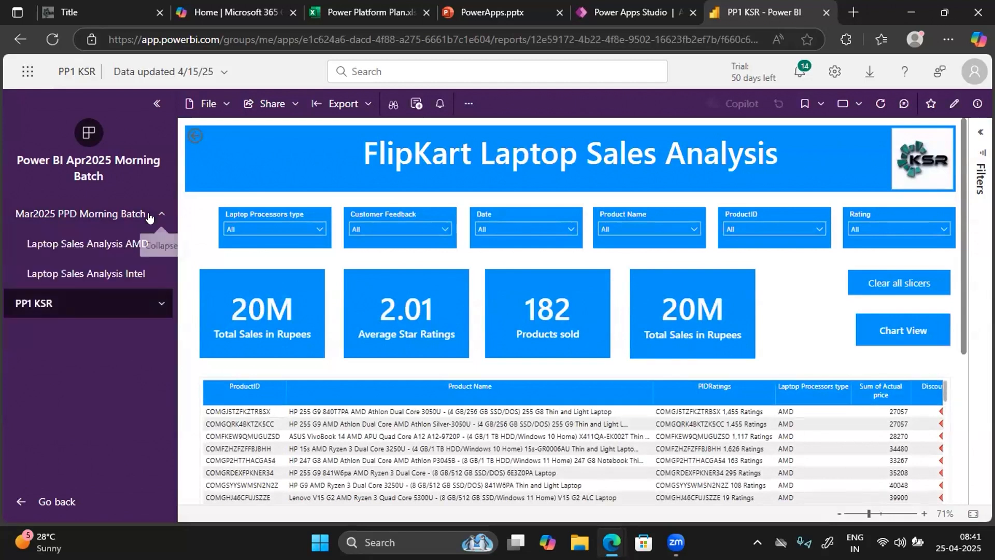
View the Laptop Sales Analysis AMD and Intel pages, return to AMD, and choose to edit the report
{"action": "left_click", "coordinate": [87, 244]}
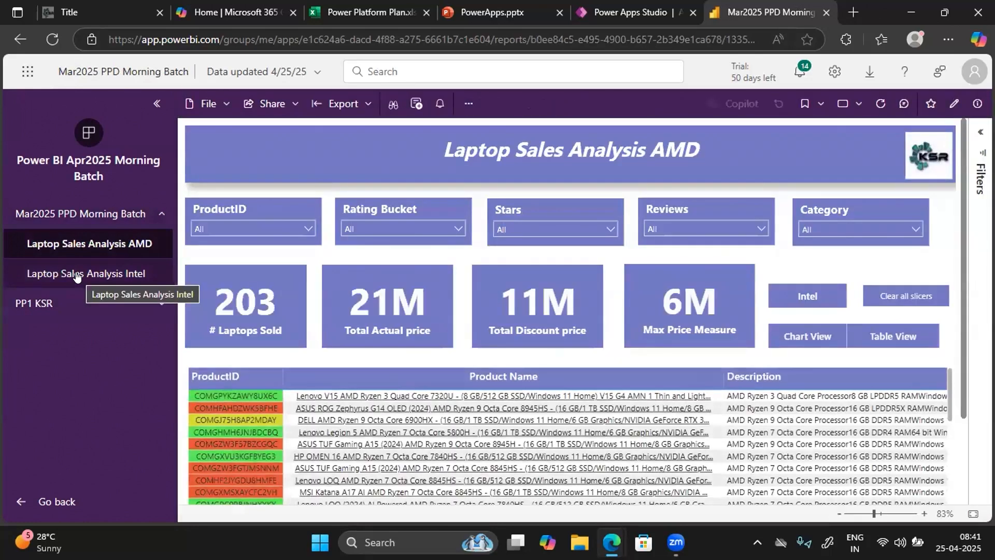
{"action": "left_click", "coordinate": [77, 274]}
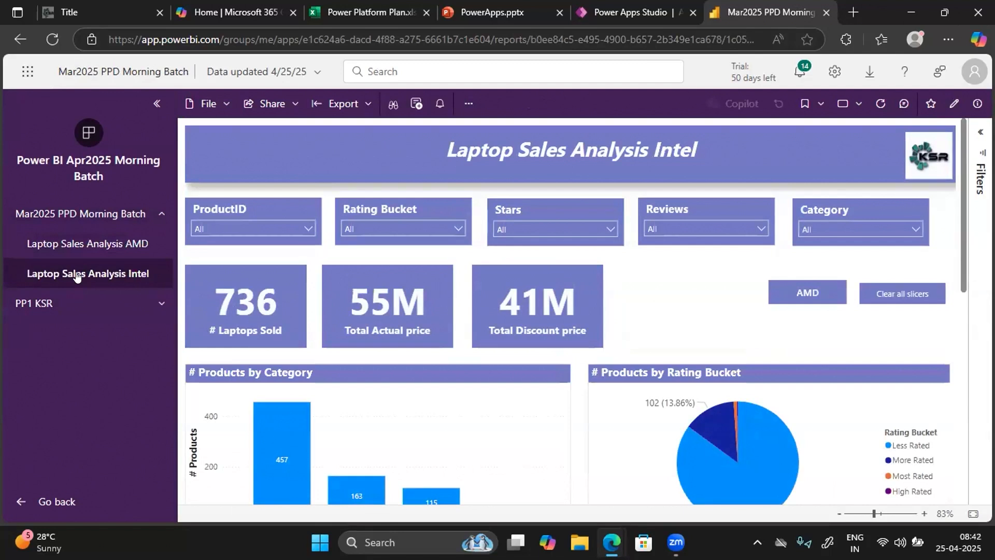
{"action": "left_click", "coordinate": [91, 247]}
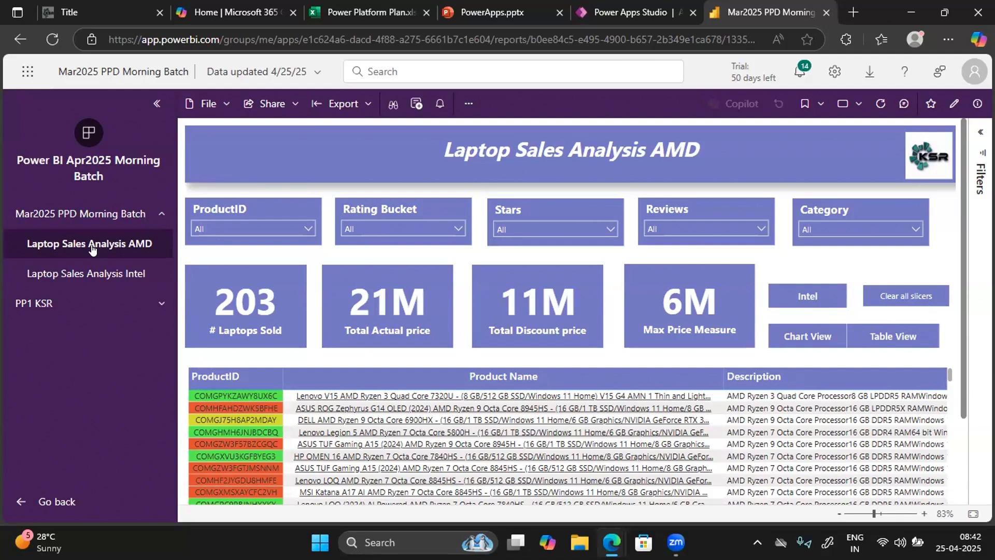
{"action": "left_click", "coordinate": [949, 106]}
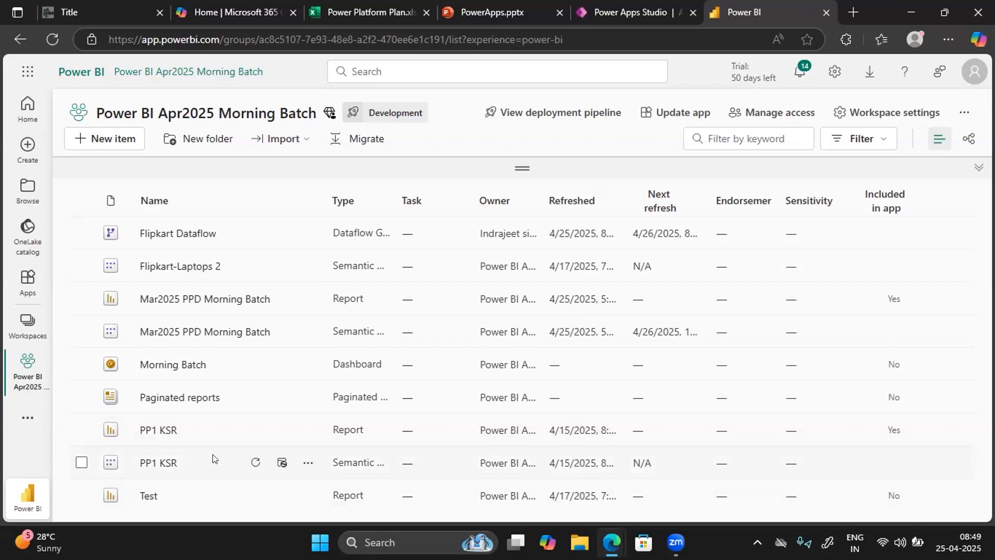
Switch to Power Apps Studio, review the new screen templates without adding one, and check the Power BI workspace before returning to the Studio
{"action": "left_click", "coordinate": [607, 22]}
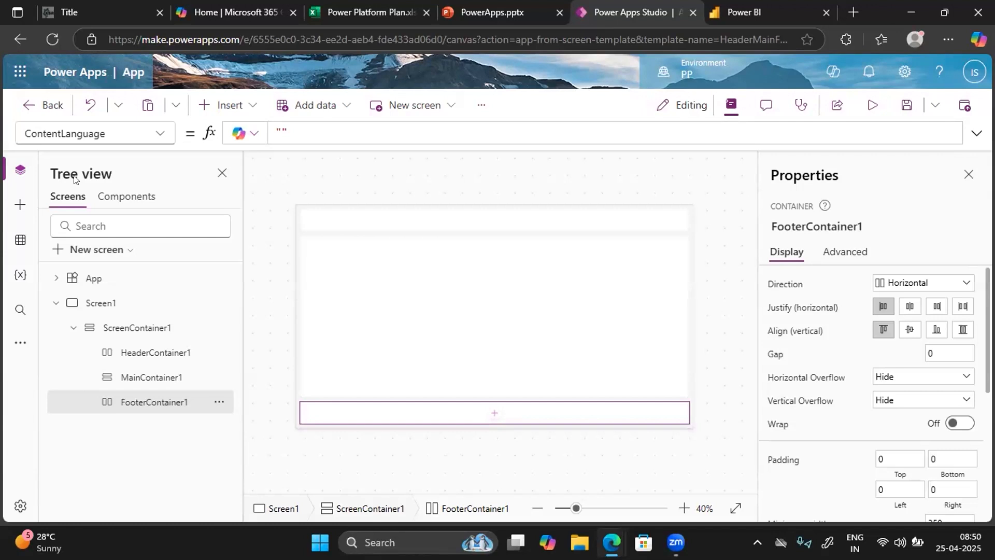
{"action": "left_click", "coordinate": [89, 251]}
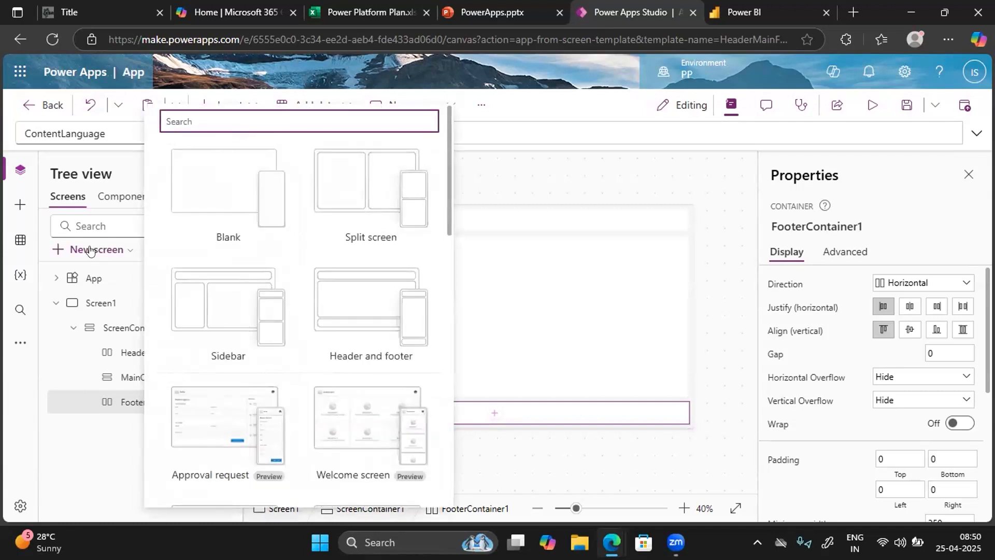
{"action": "left_click", "coordinate": [480, 170]}
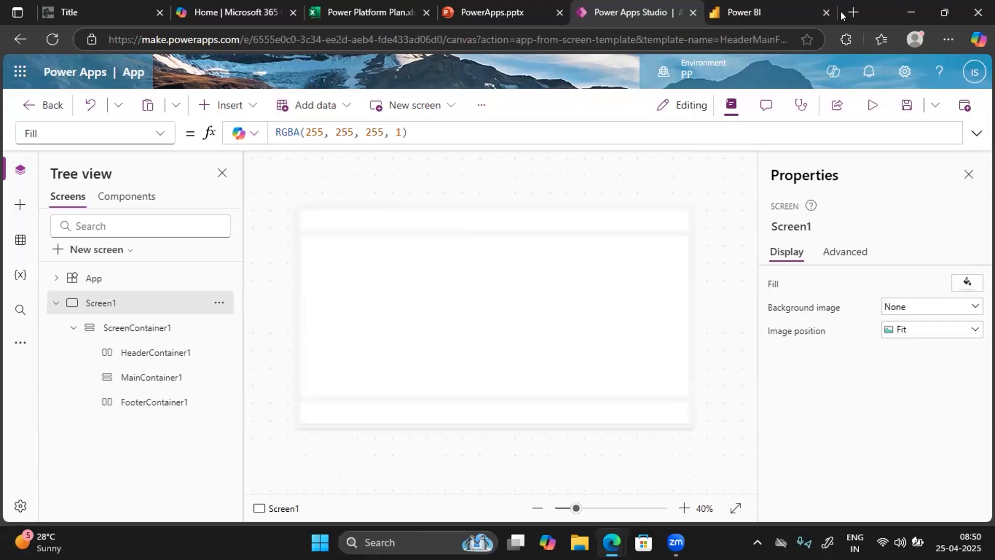
{"action": "left_click", "coordinate": [734, 14]}
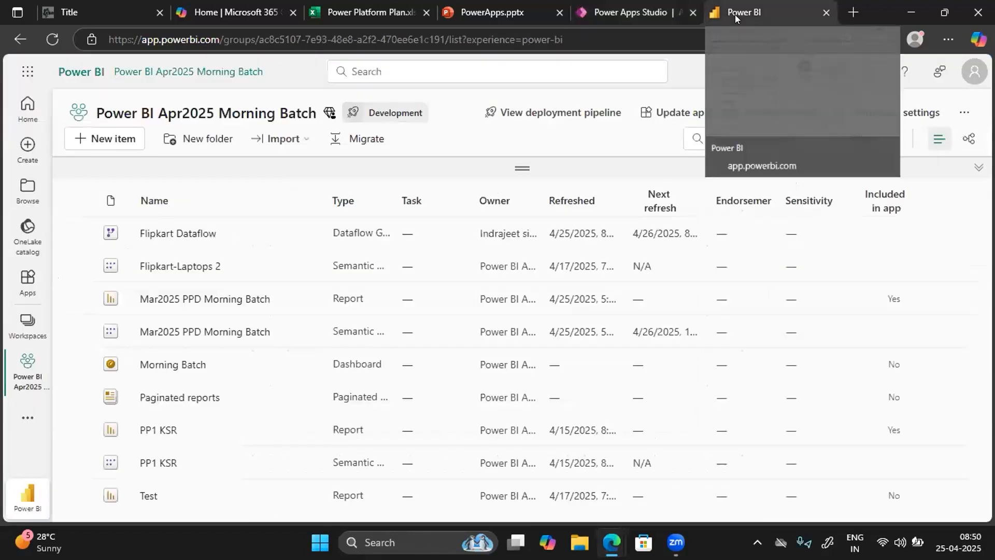
{"action": "left_click", "coordinate": [630, 15]}
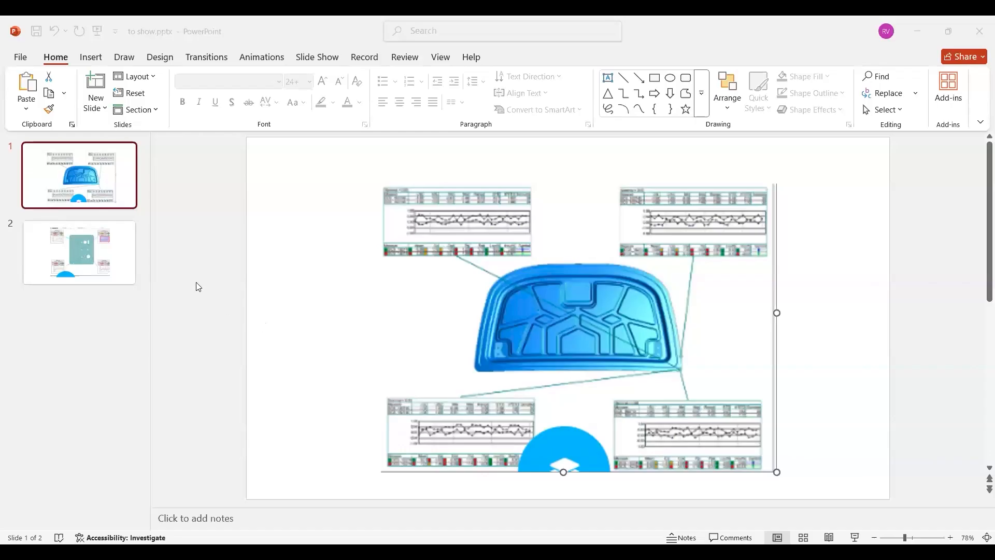
Start the slide show of the to show.pptx presentation from slide 1
{"action": "left_click", "coordinate": [854, 538]}
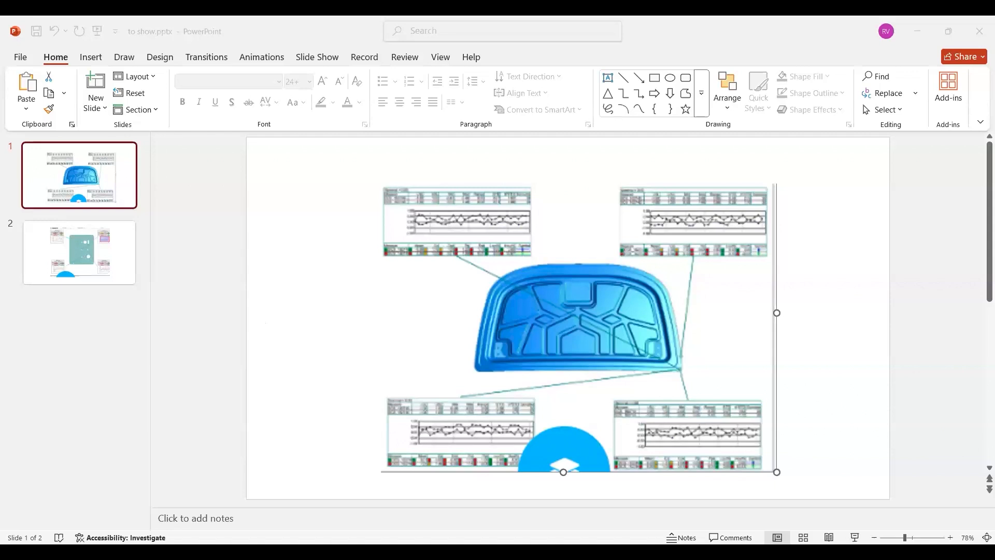